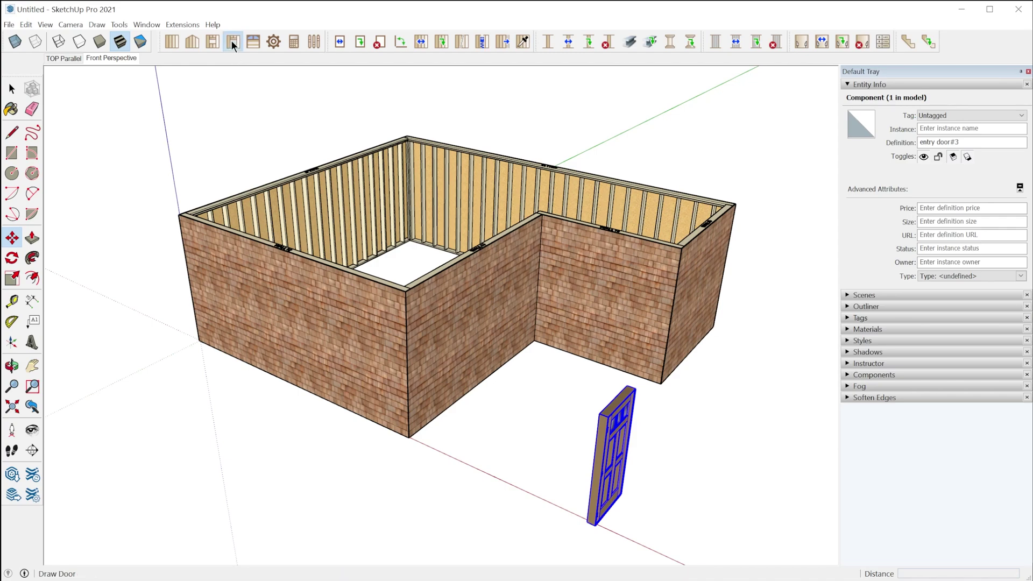
# Step: Examine the built-in door install options in the Draw Door Assembly settings and close them
pyautogui.moveTo(823, 15); pyautogui.dragTo(775, 22)
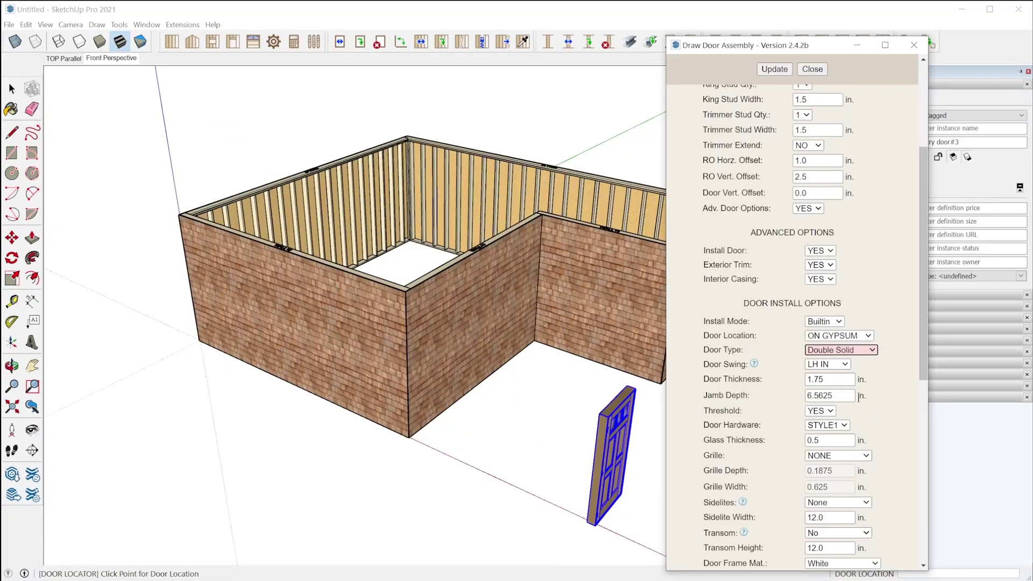
pyautogui.scroll(-5, 859, 396)
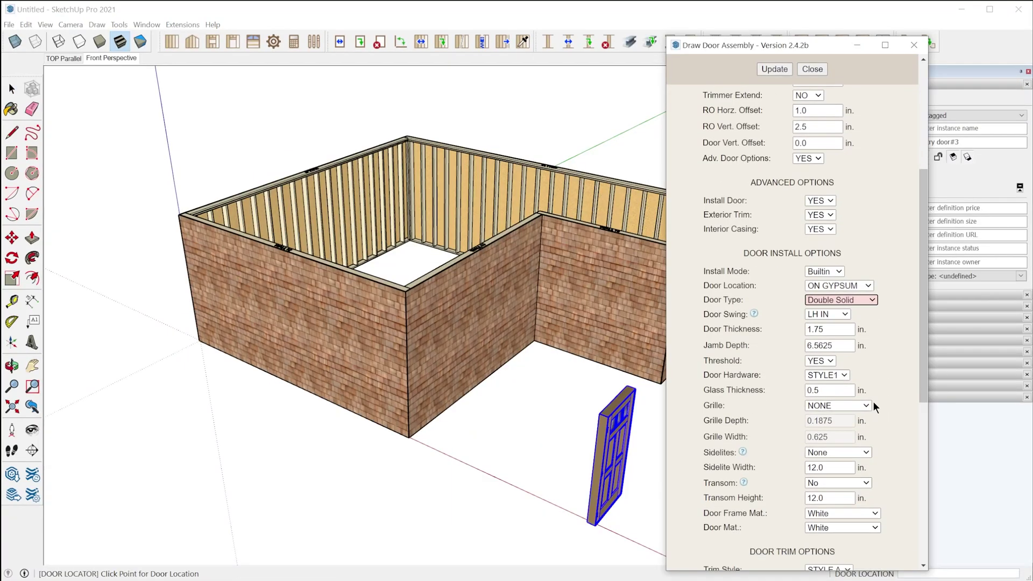
pyautogui.click(810, 69)
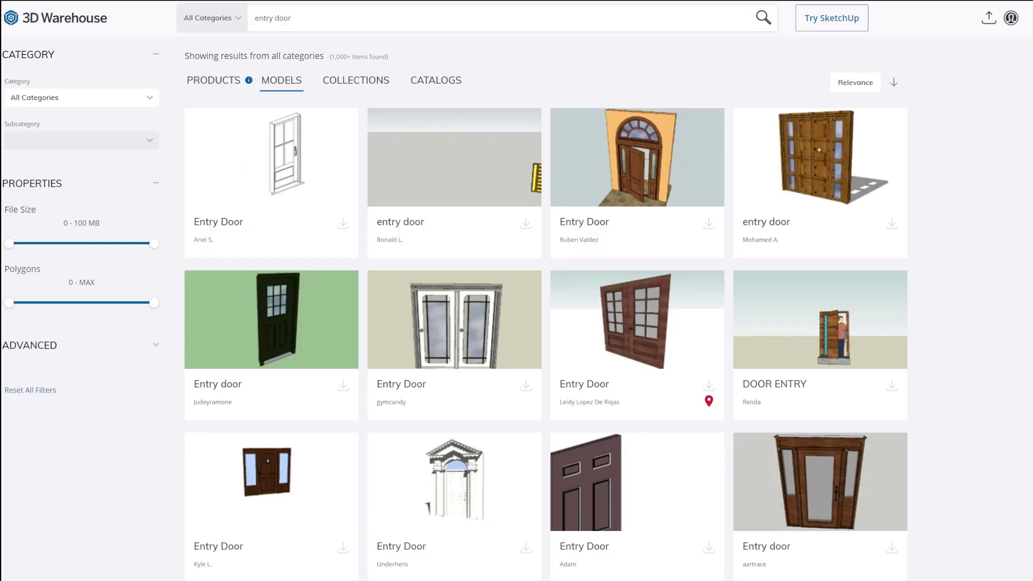
# Step: Browse the entry door models and the Pella Windows and Doors product catalog on the 3D Warehouse website
pyautogui.scroll(-2, 546, 306)
pyautogui.scroll(-8, 546, 306)
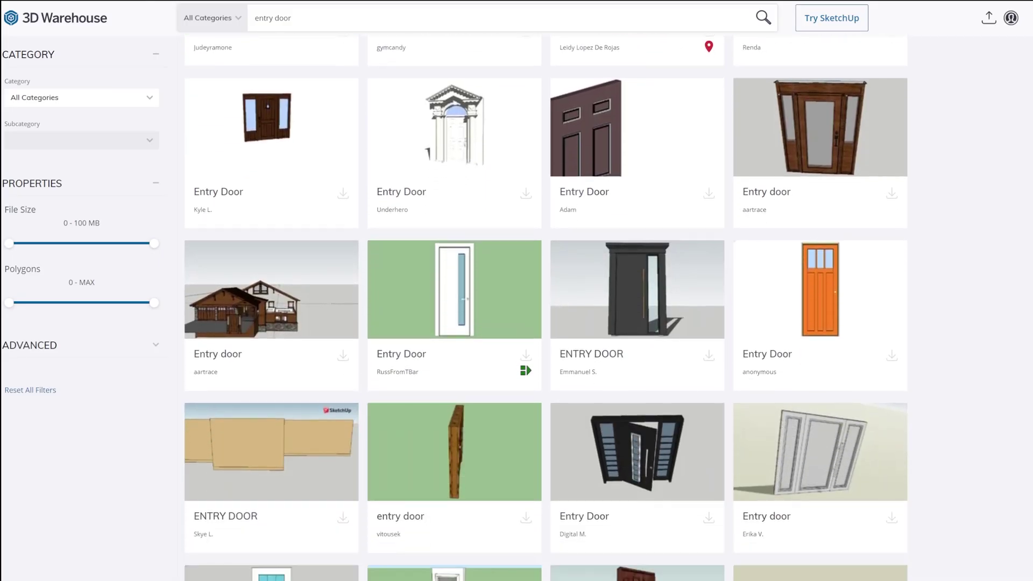
pyautogui.scroll(-10, 546, 306)
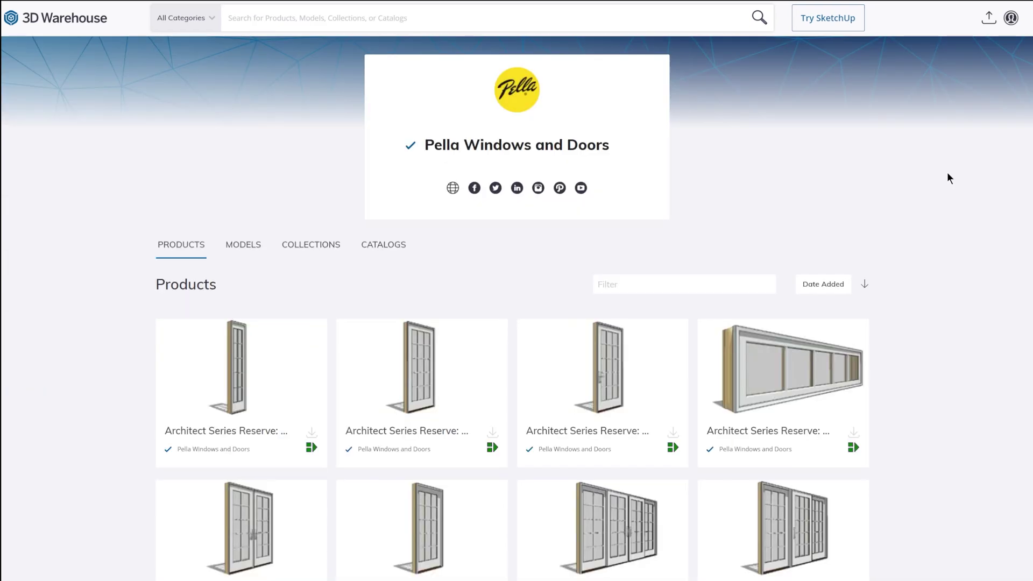
pyautogui.scroll(-3, 946, 172)
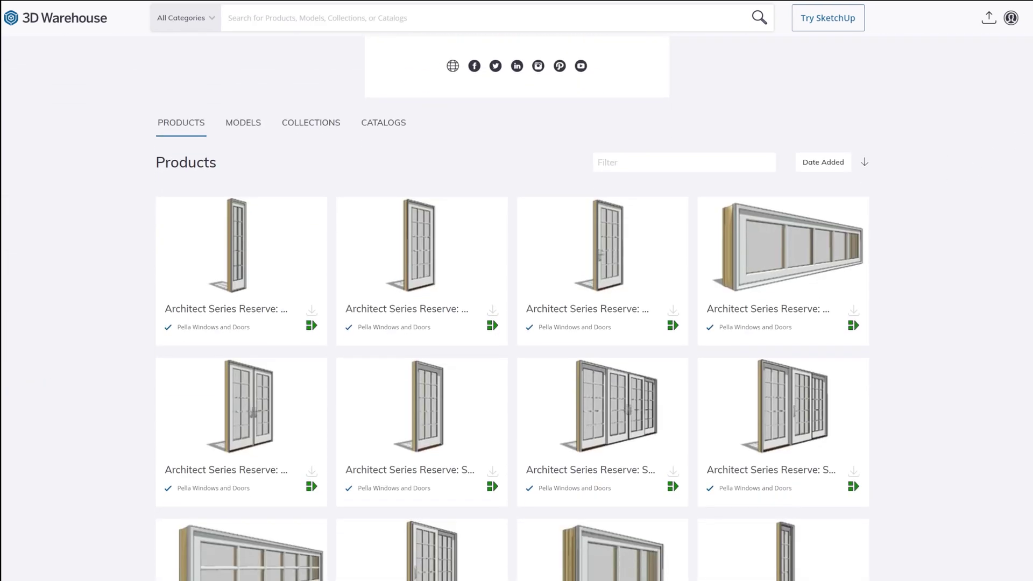
pyautogui.scroll(-2, 517, 318)
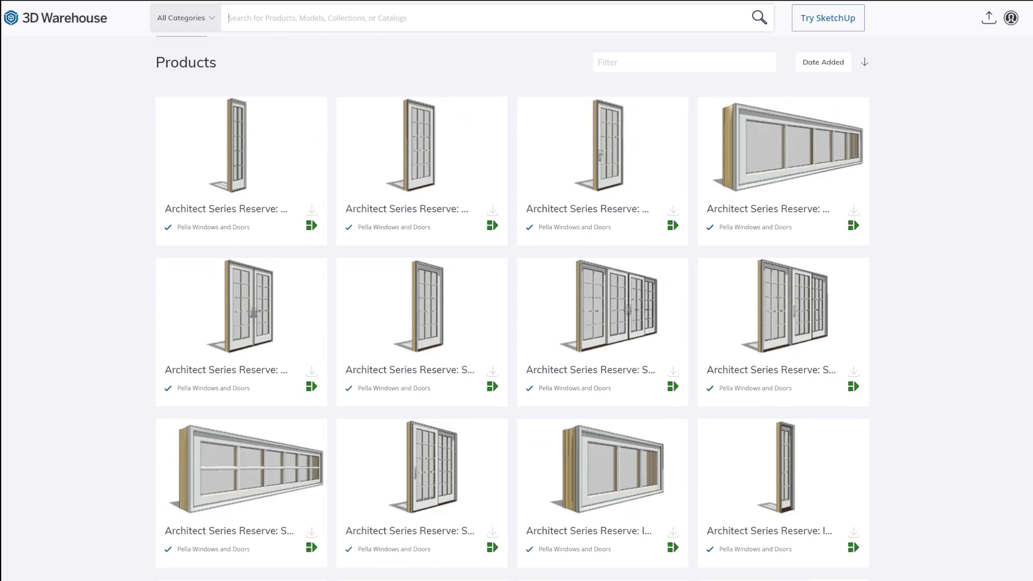
pyautogui.click(233, 317)
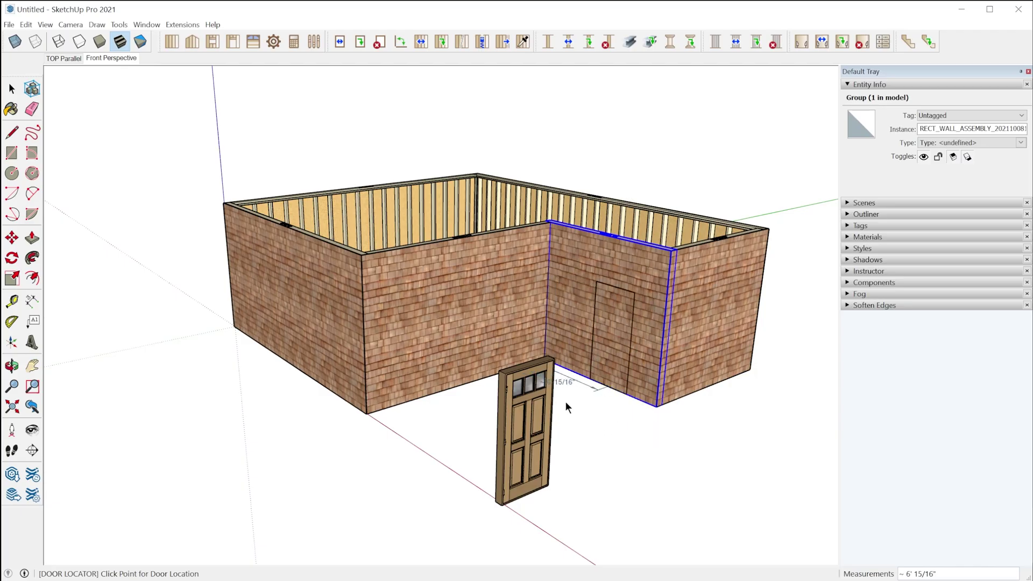
# Step: Open the Draw Door settings for the selected wall with Adv. Door Options set to YES
pyautogui.moveTo(566, 401); pyautogui.dragTo(615, 162, button='middle')
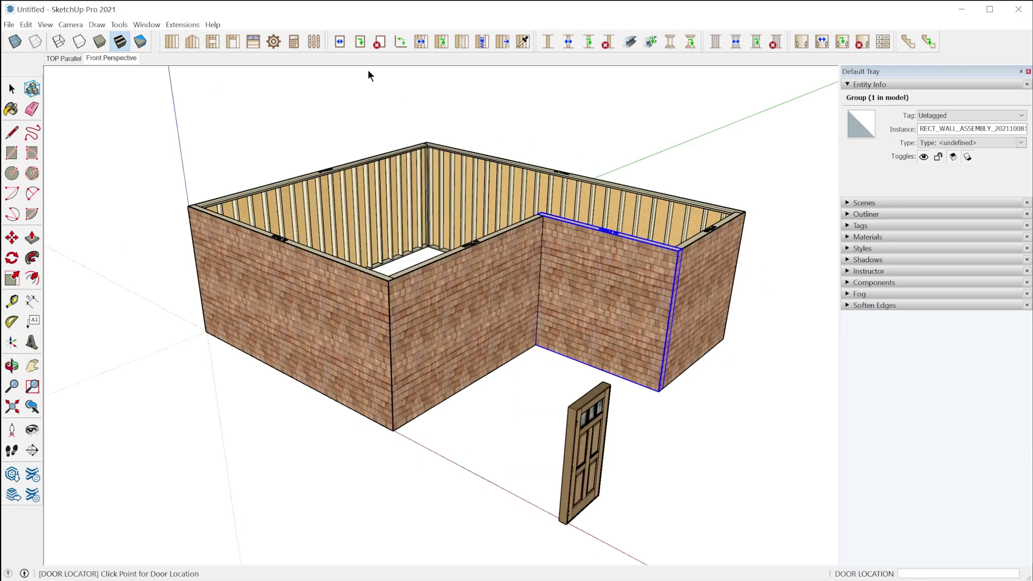
pyautogui.click(233, 41)
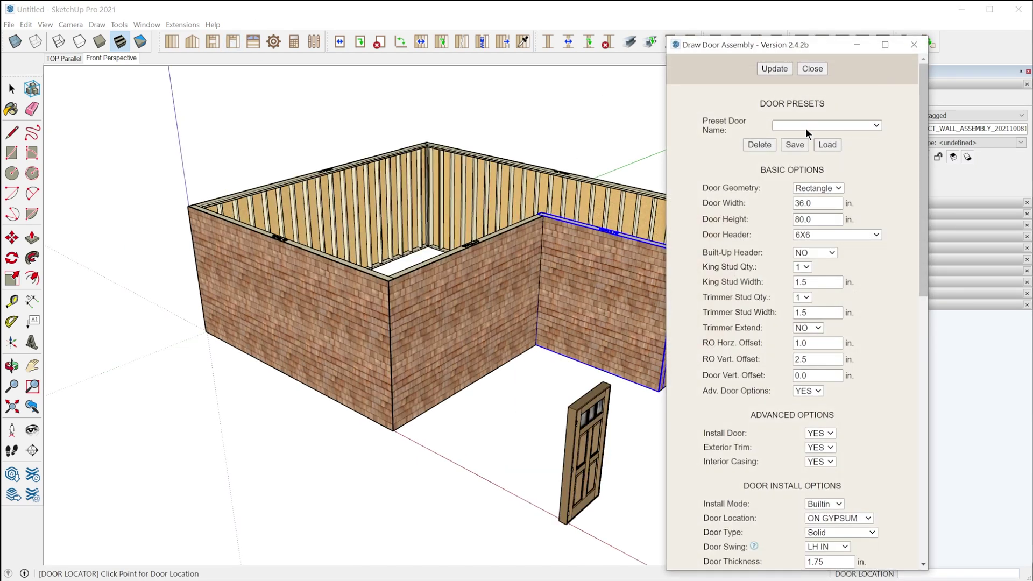
pyautogui.click(802, 391)
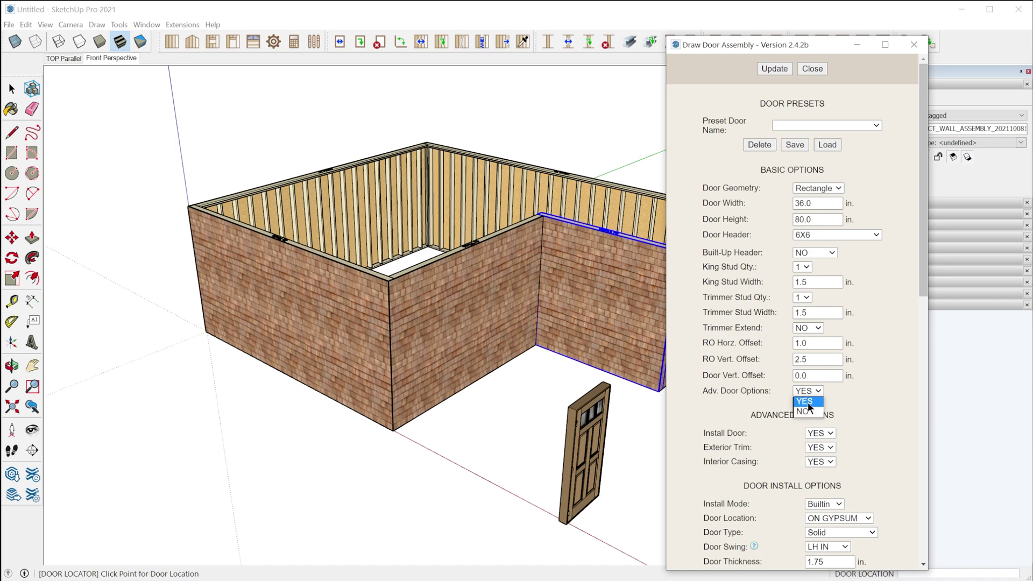
pyautogui.click(807, 401)
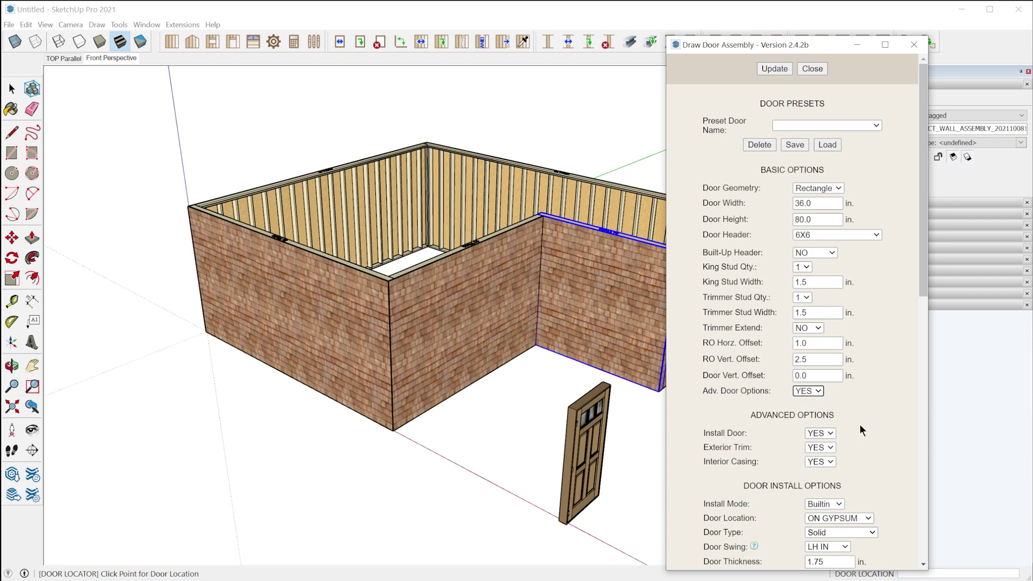
pyautogui.scroll(-3, 859, 423)
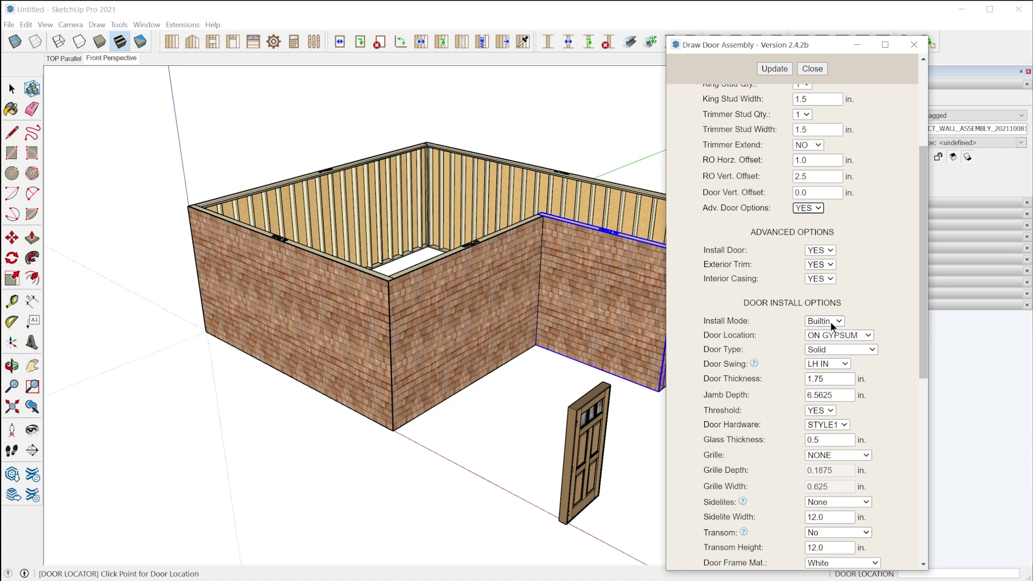
# Step: Set the door's Install Mode to Library with entrydoor as the Door Library File, and apply the settings
pyautogui.click(850, 349)
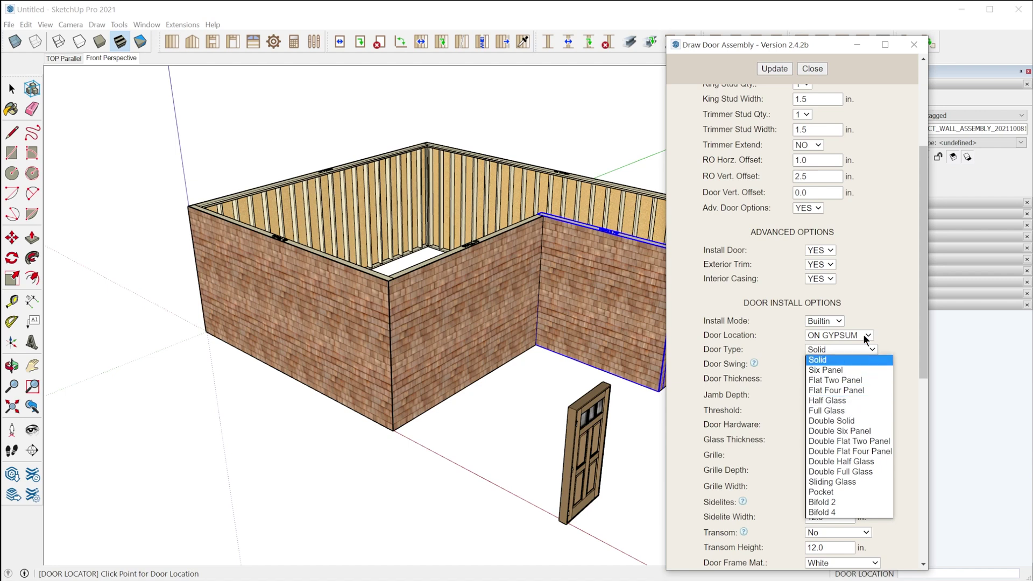
pyautogui.click(871, 313)
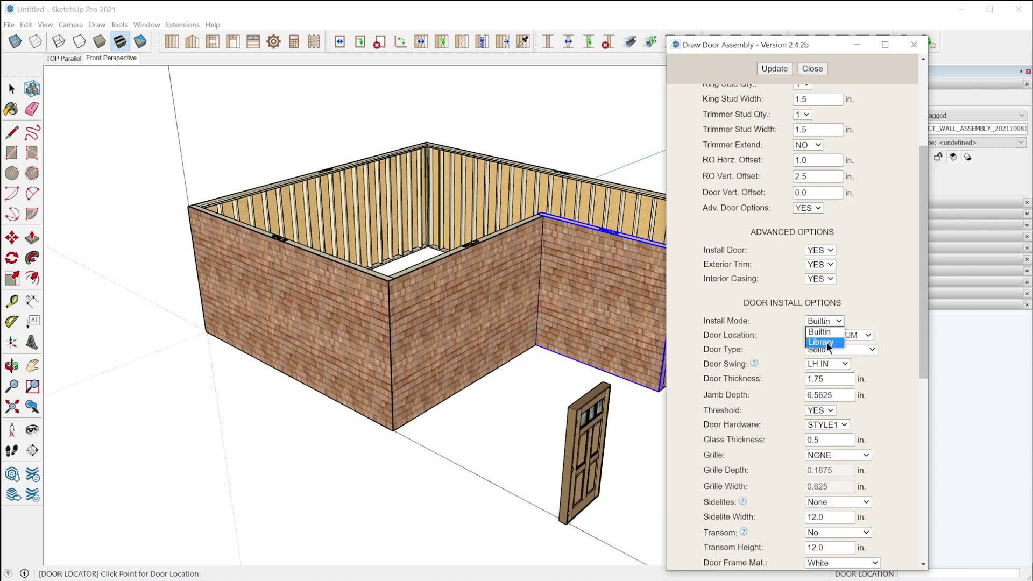
pyautogui.click(822, 343)
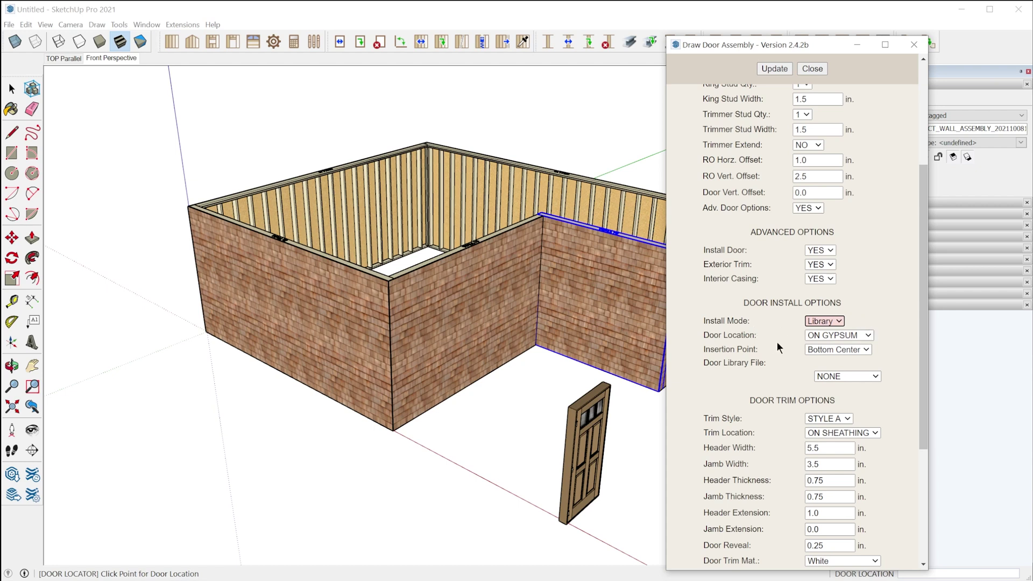
pyautogui.click(854, 378)
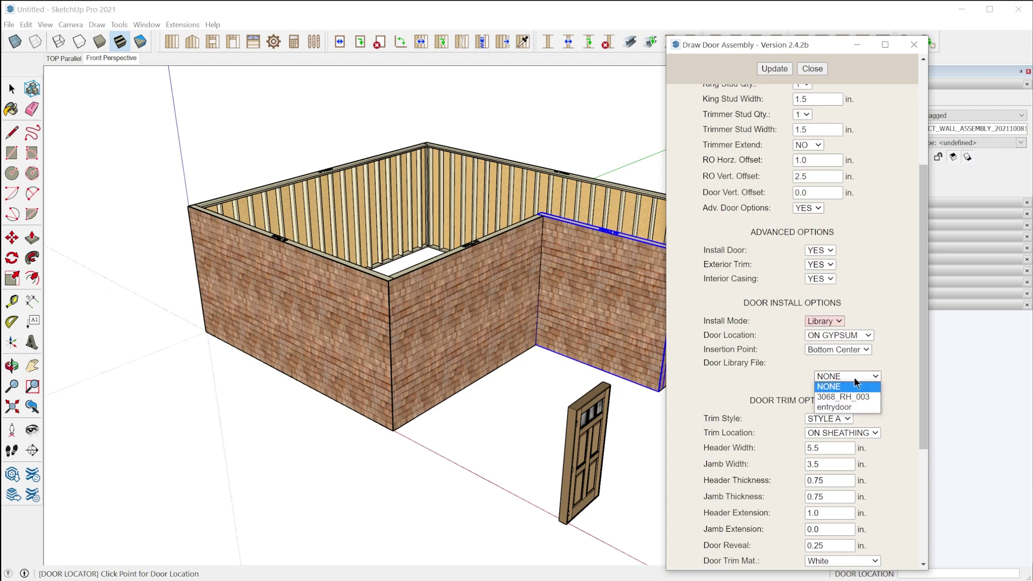
pyautogui.click(851, 407)
pyautogui.scroll(3, 895, 450)
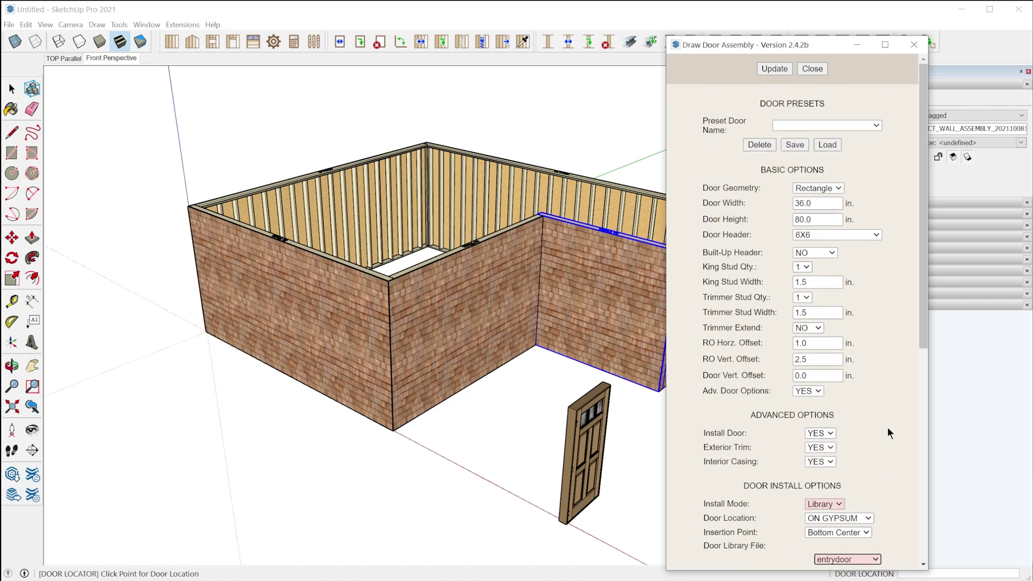
pyautogui.click(775, 69)
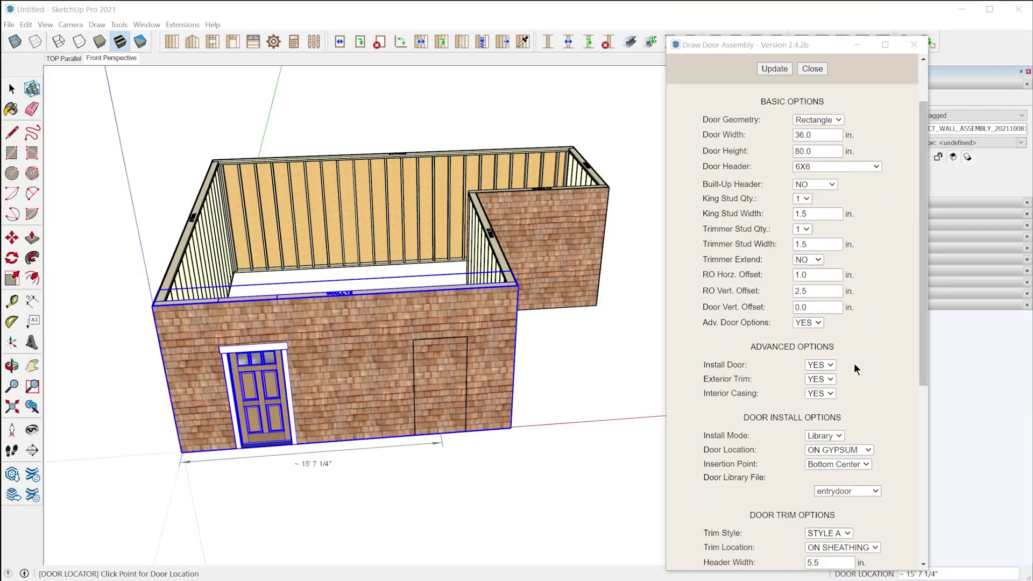
# Step: Examine the Door Library File choices and the full path of the medeek_wall_ext plugin folder in File Explorer
pyautogui.click(864, 437)
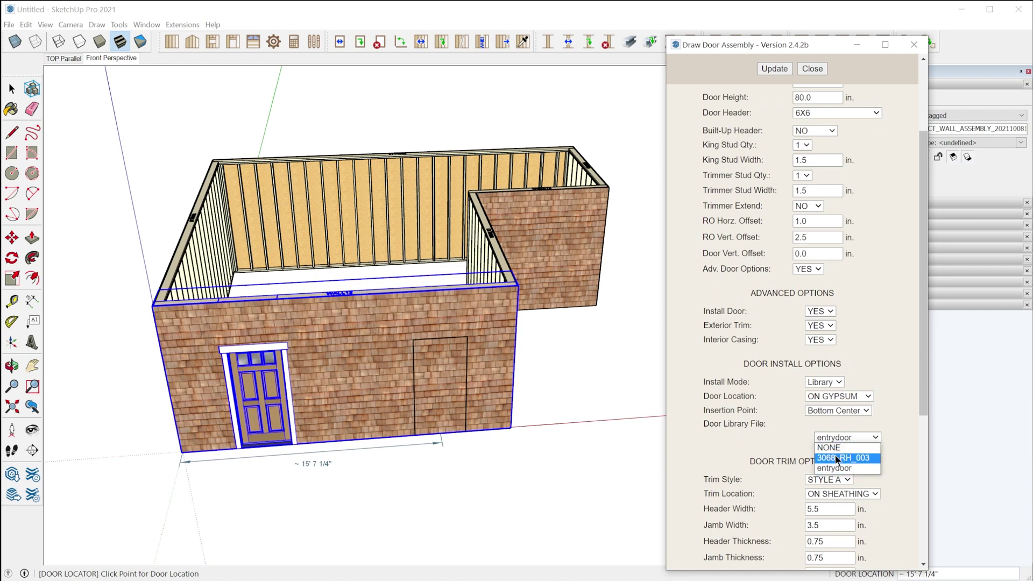
pyautogui.click(882, 422)
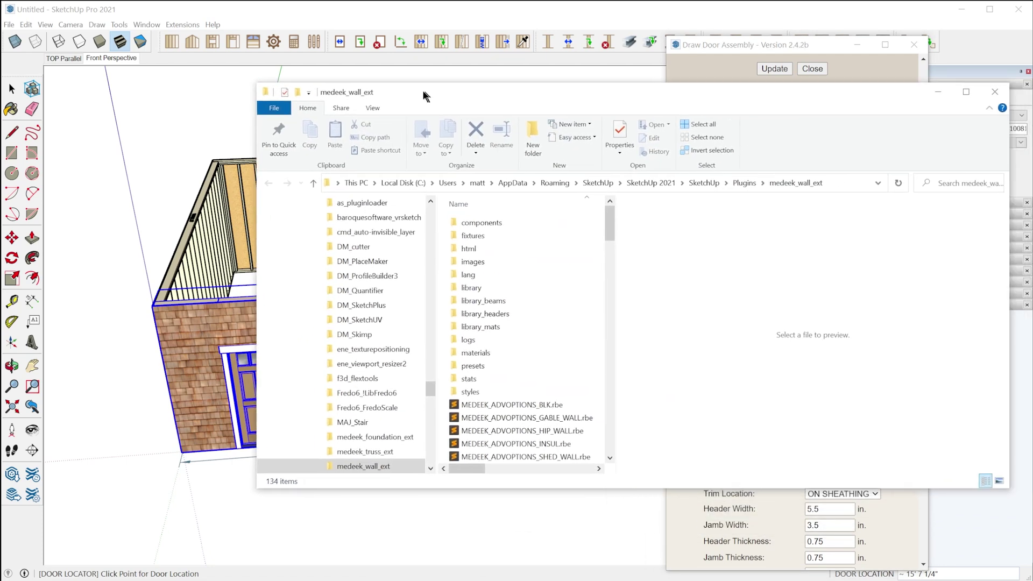
pyautogui.click(813, 182)
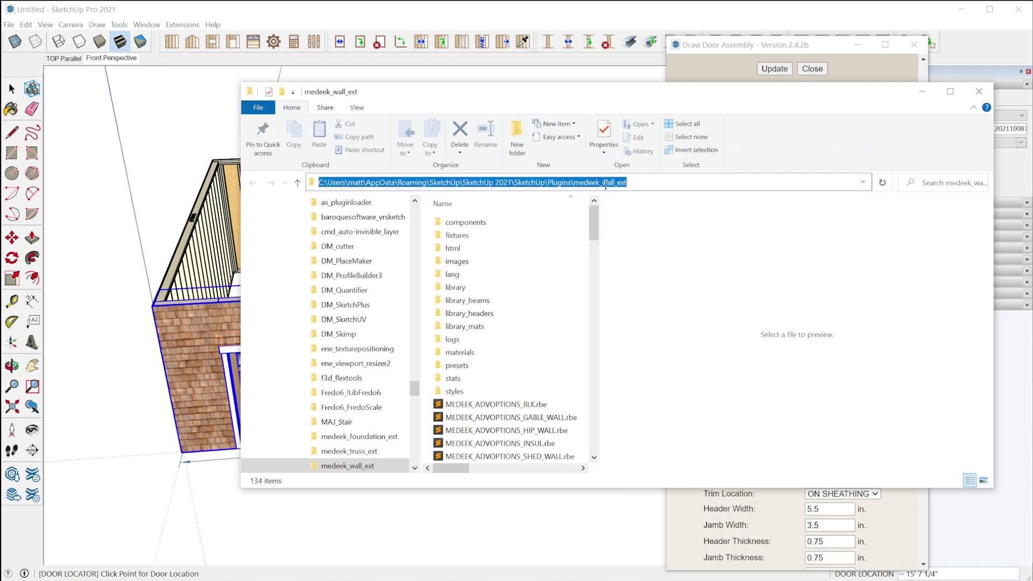
pyautogui.click(628, 183)
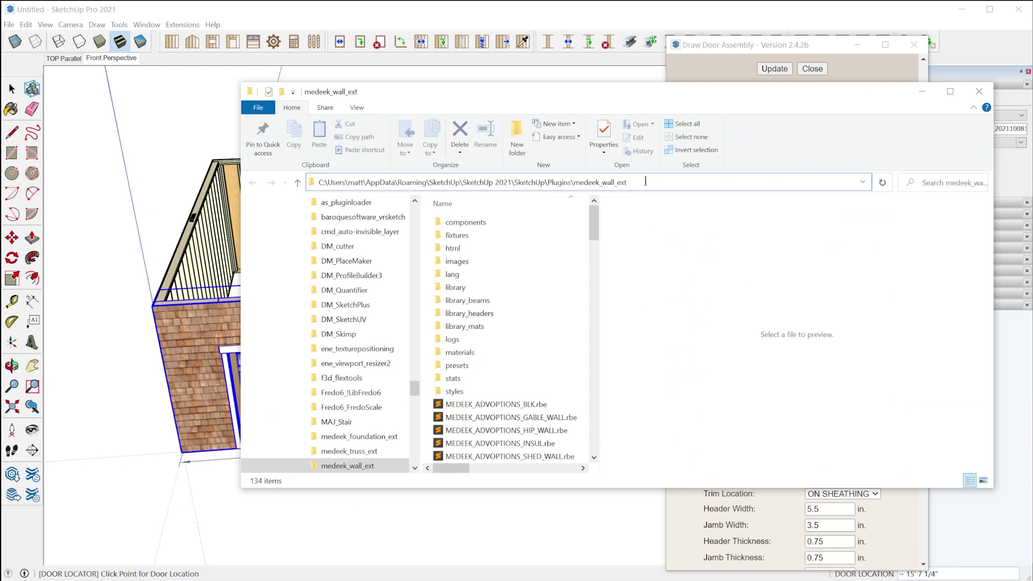
pyautogui.moveTo(640, 181); pyautogui.dragTo(366, 186)
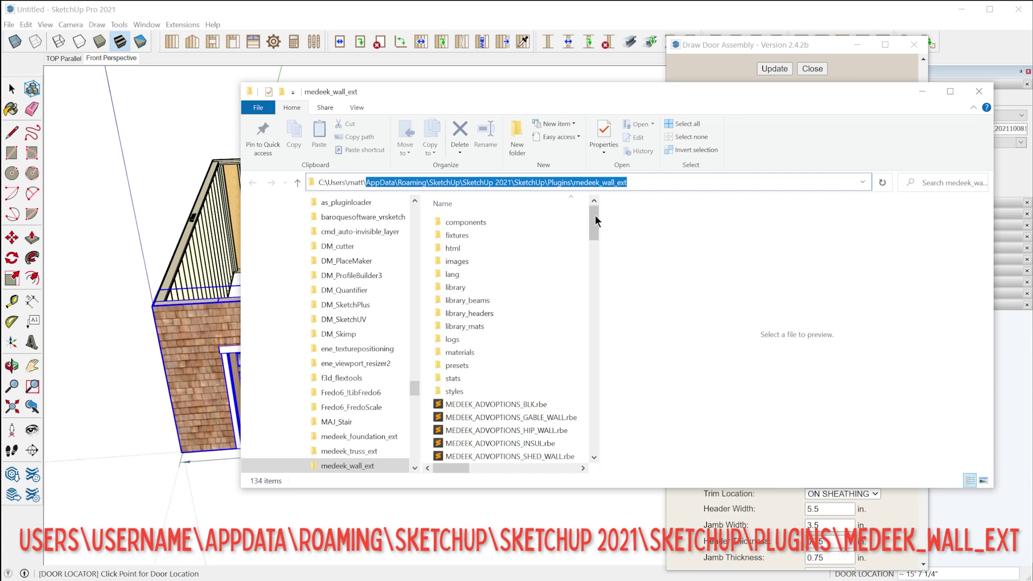
# Step: Open the doors folder inside the plugin's library folder to view the stored door files
pyautogui.doubleClick(466, 285)
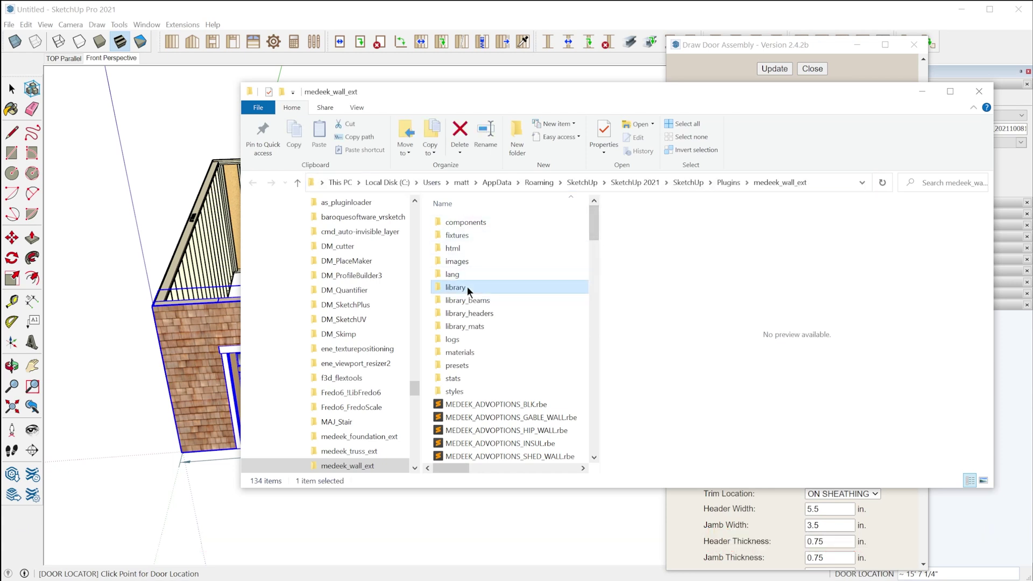
pyautogui.moveTo(467, 286)
pyautogui.mouseDown()
pyautogui.moveTo(459, 247)
pyautogui.moveTo(482, 291)
pyautogui.mouseUp()
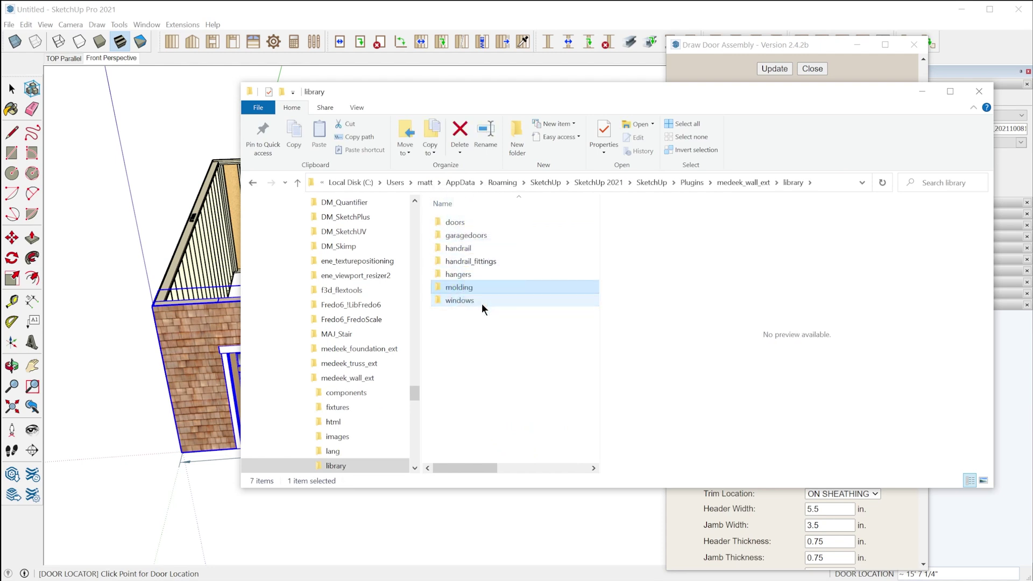
pyautogui.click(479, 220)
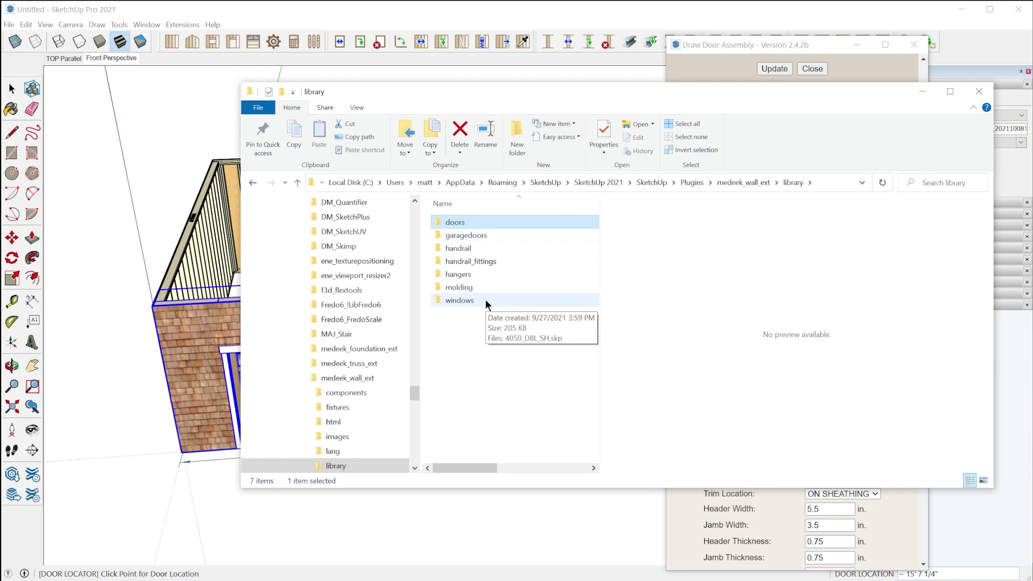
pyautogui.doubleClick(461, 222)
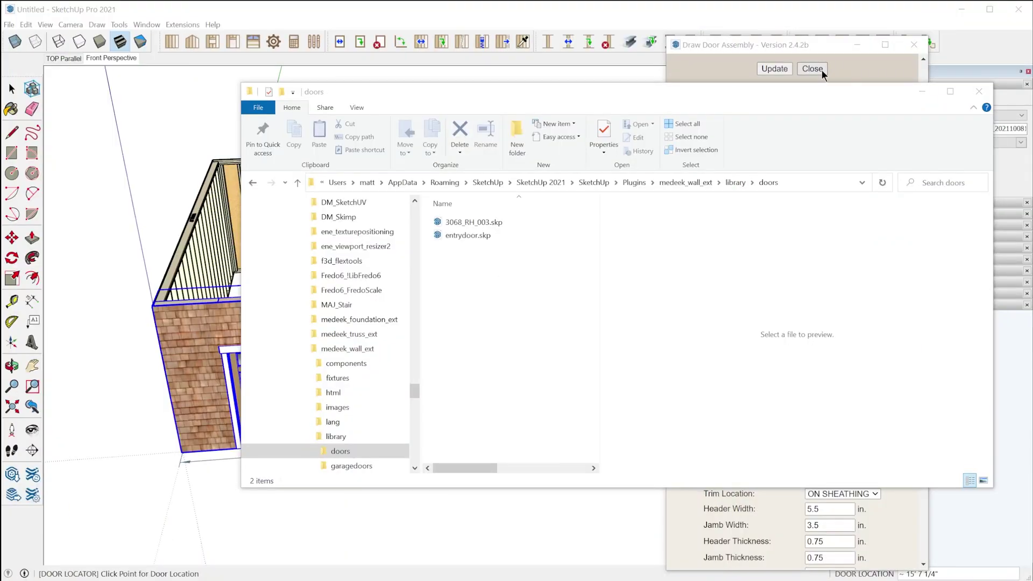
# Step: Return to SketchUp, close the door assembly settings and select the loose entry door standing outside the building
pyautogui.click(822, 70)
pyautogui.moveTo(743, 186)
pyautogui.mouseDown(button='middle')
pyautogui.moveTo(563, 288)
pyautogui.moveTo(445, 242)
pyautogui.moveTo(482, 373)
pyautogui.mouseUp(button='middle')
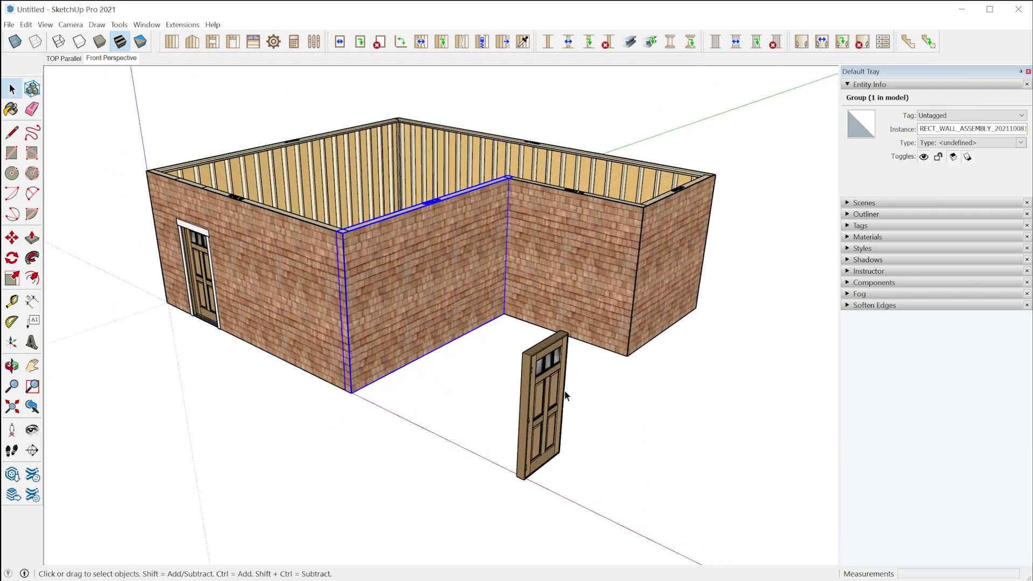
pyautogui.click(546, 398)
# Step: Load the wooden entry door with three small upper panes from 3D Warehouse and place it on the red axis beside the existing loose door
pyautogui.click(180, 24)
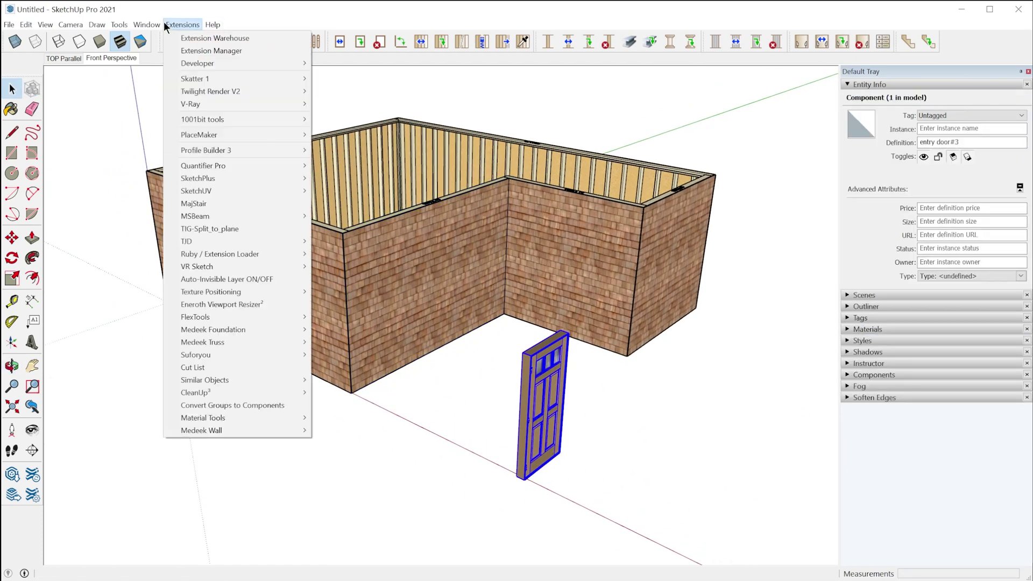
pyautogui.moveTo(146, 25)
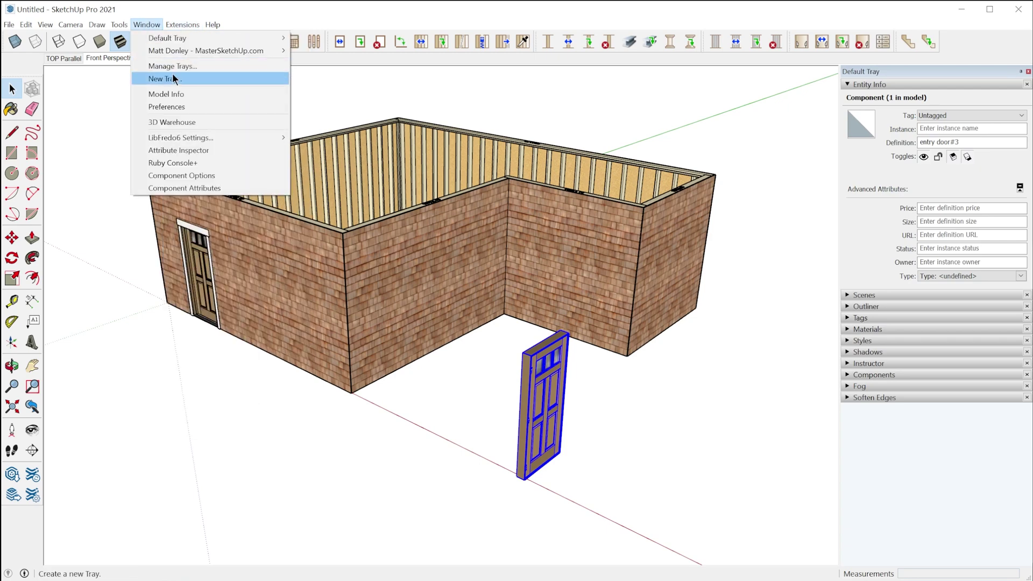
pyautogui.click(181, 123)
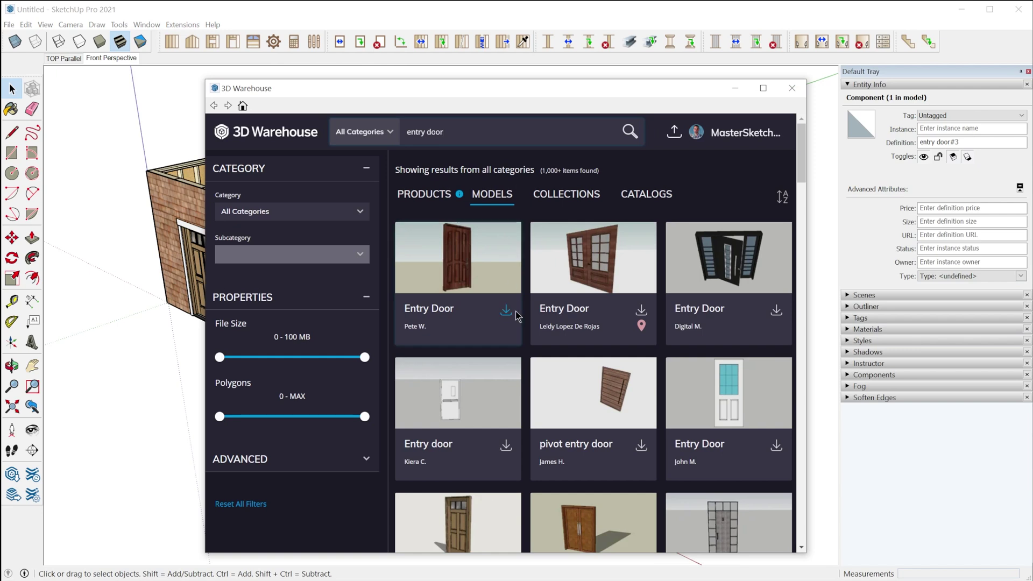
pyautogui.scroll(-3, 516, 316)
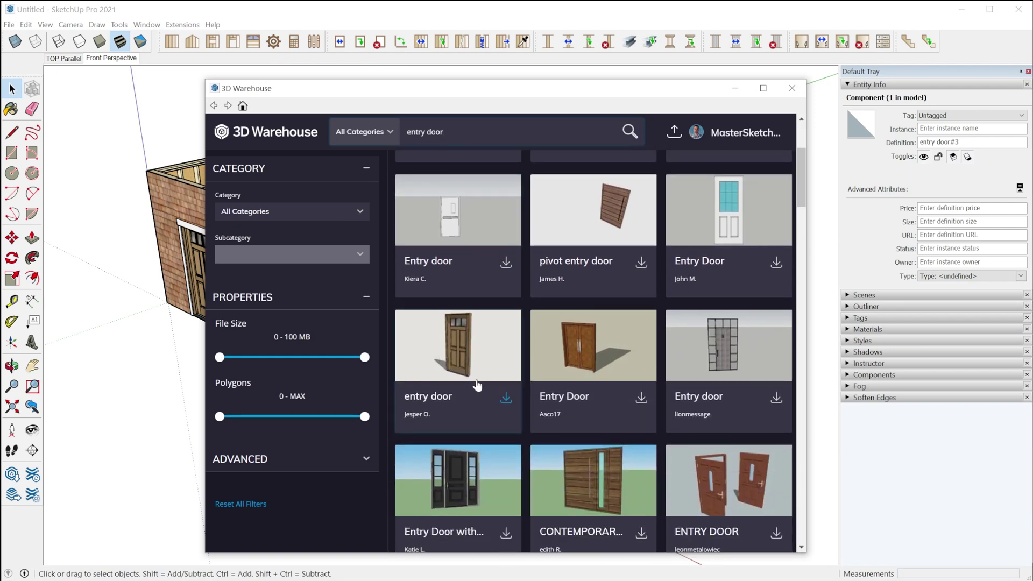
pyautogui.click(506, 398)
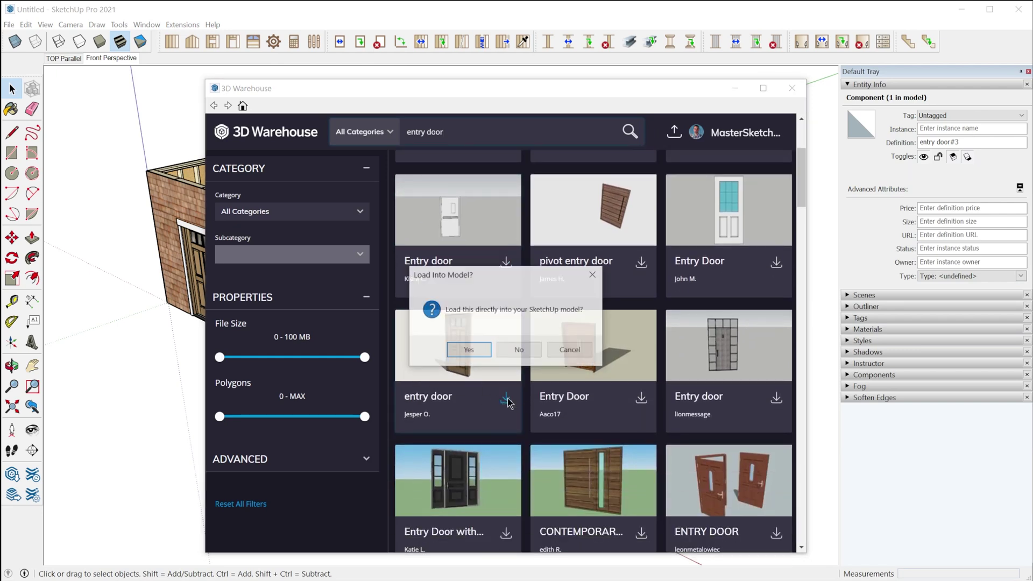
pyautogui.click(469, 350)
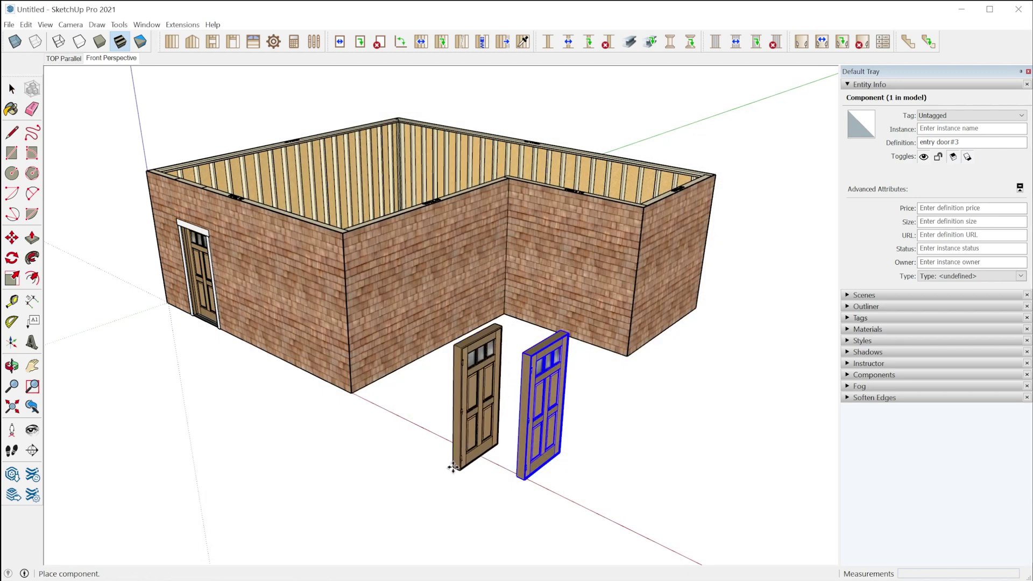
pyautogui.click(588, 519)
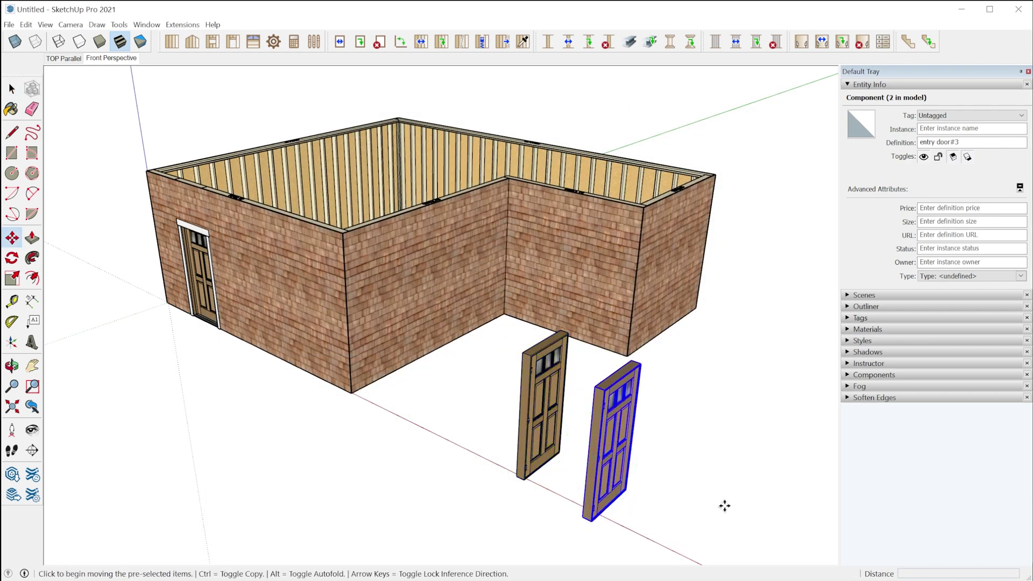
# Step: Load the EntryDoorSample preset for a new door assembly and install one door each in the front wall and the two walls forming the notch
pyautogui.moveTo(666, 454); pyautogui.dragTo(602, 452, button='middle')
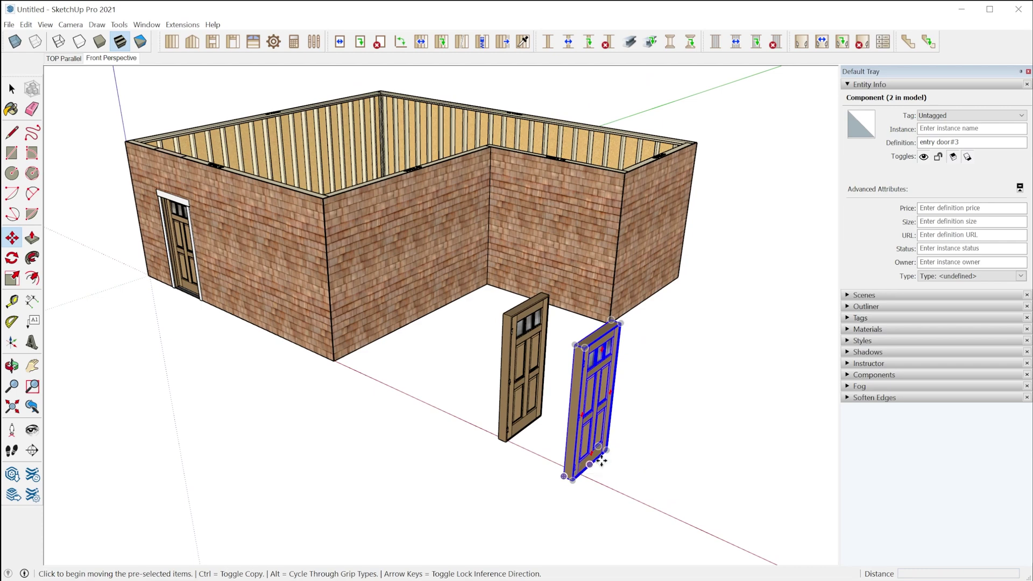
pyautogui.moveTo(578, 471); pyautogui.dragTo(582, 411, button='middle')
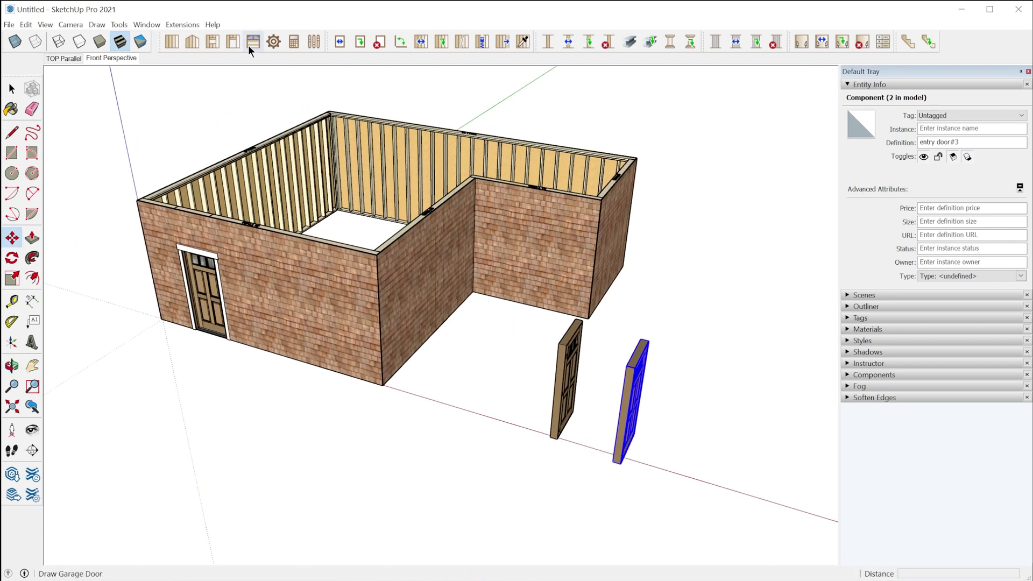
pyautogui.click(233, 41)
pyautogui.click(825, 128)
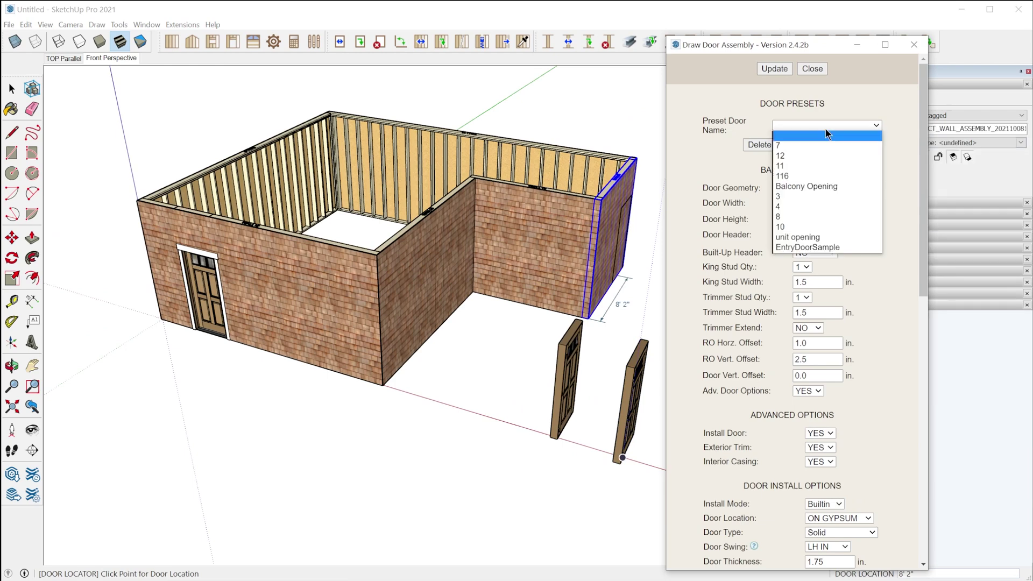
pyautogui.click(825, 237)
pyautogui.click(826, 144)
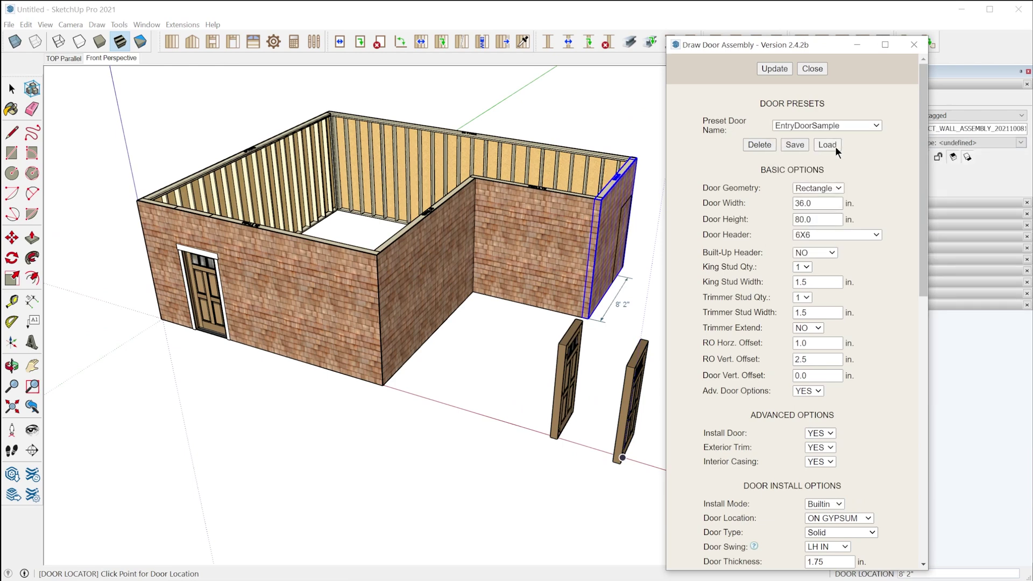
pyautogui.click(290, 328)
pyautogui.click(406, 331)
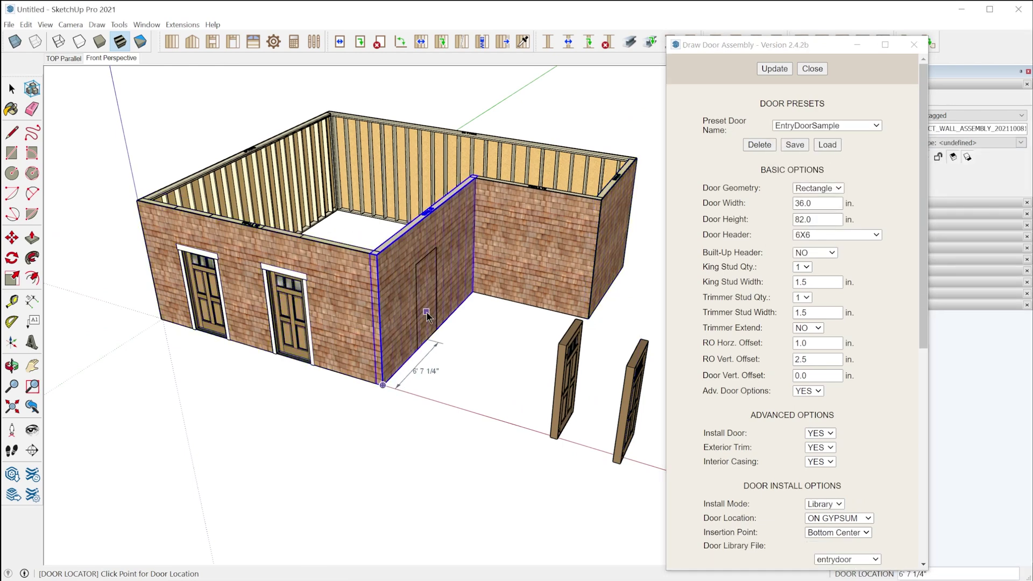
pyautogui.click(539, 293)
pyautogui.moveTo(539, 294); pyautogui.dragTo(356, 346, button='middle')
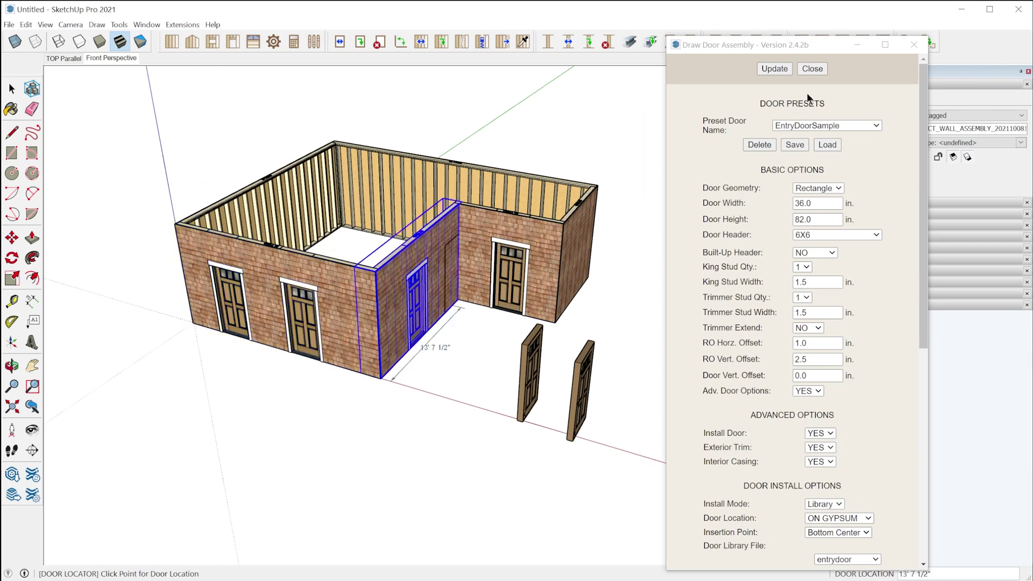
pyautogui.click(810, 69)
# Step: Undo the three door installations and leave the door placement tool
pyautogui.moveTo(708, 319)
pyautogui.mouseDown(button='middle')
pyautogui.moveTo(630, 322)
pyautogui.moveTo(631, 330)
pyautogui.mouseUp(button='middle')
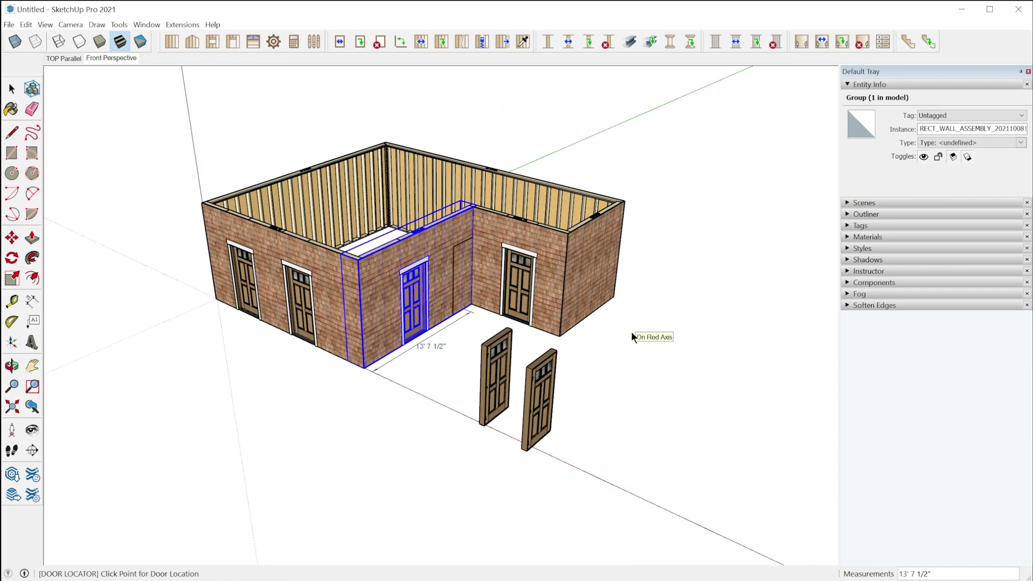
pyautogui.press('o')
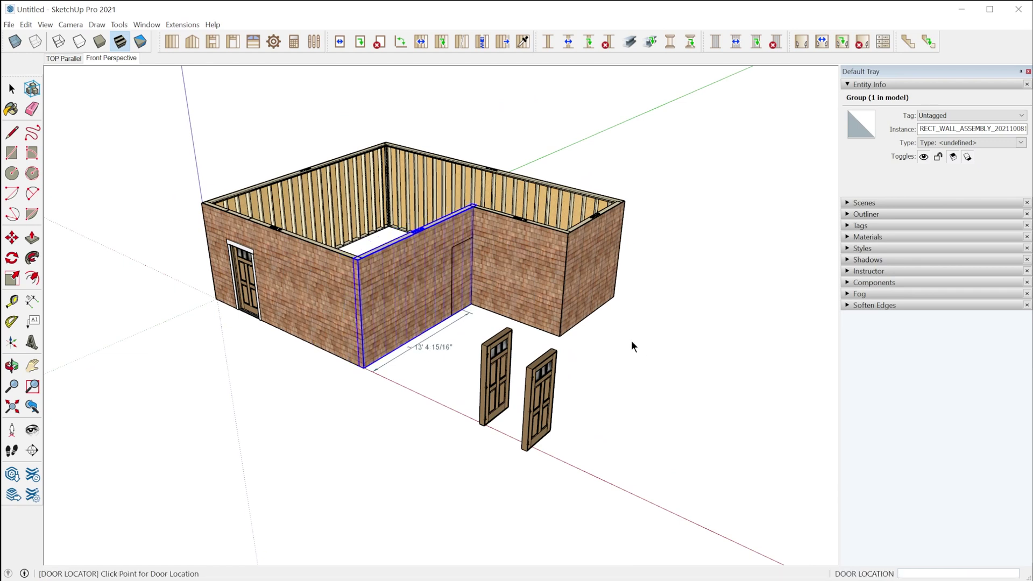
pyautogui.press('space')
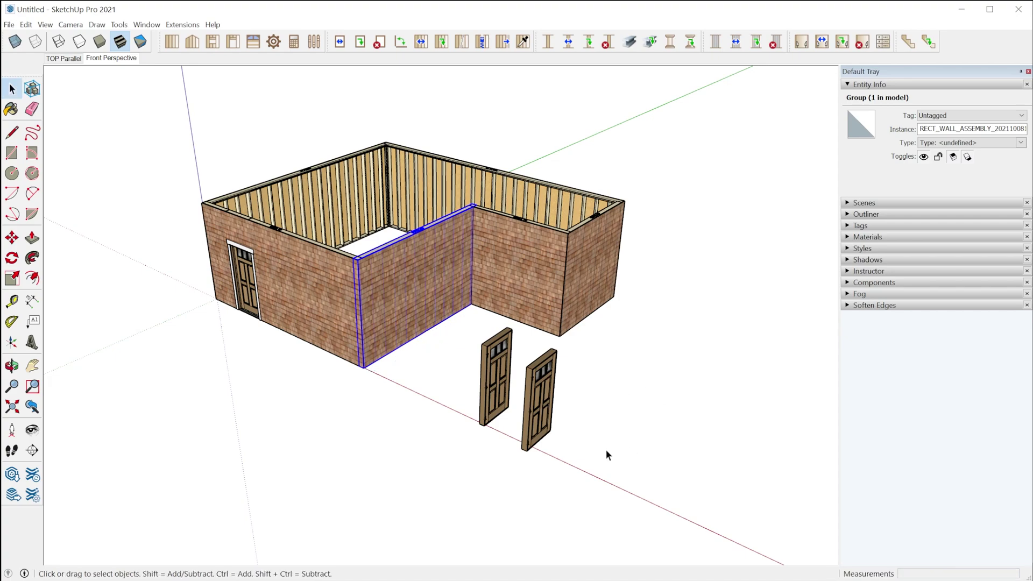
# Step: Inspect the loose doors' frames and try Exterior Trim set to NO in the door assembly settings, restoring YES for trim and casing
pyautogui.scroll(10, 547, 411)
pyautogui.press('o')
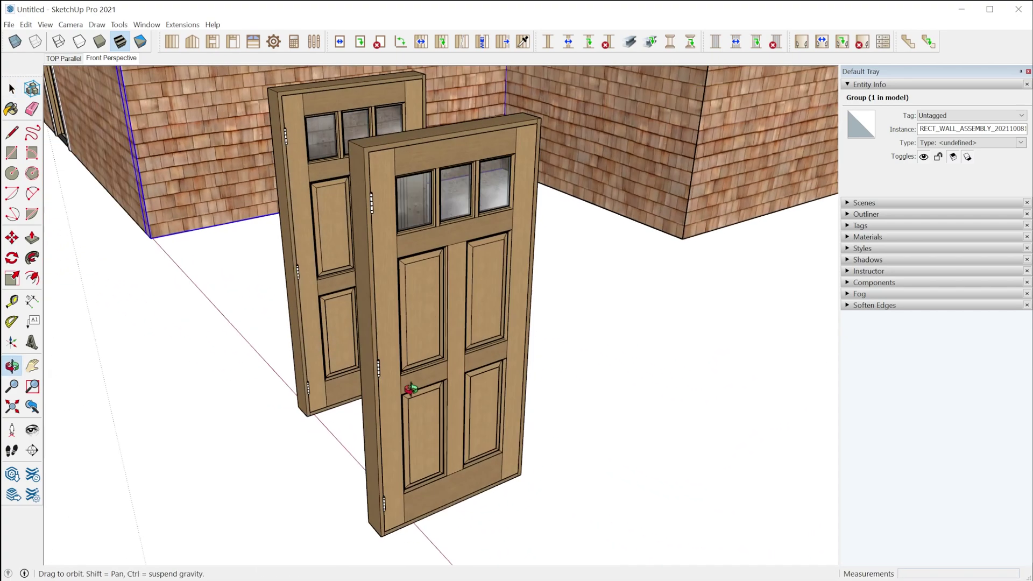
pyautogui.moveTo(410, 388); pyautogui.dragTo(515, 443)
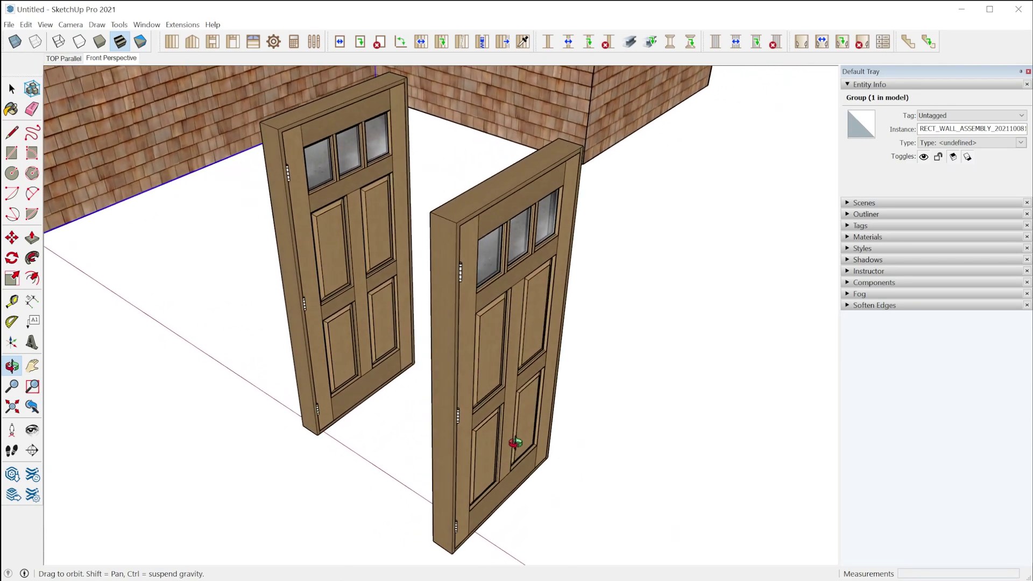
pyautogui.press('space')
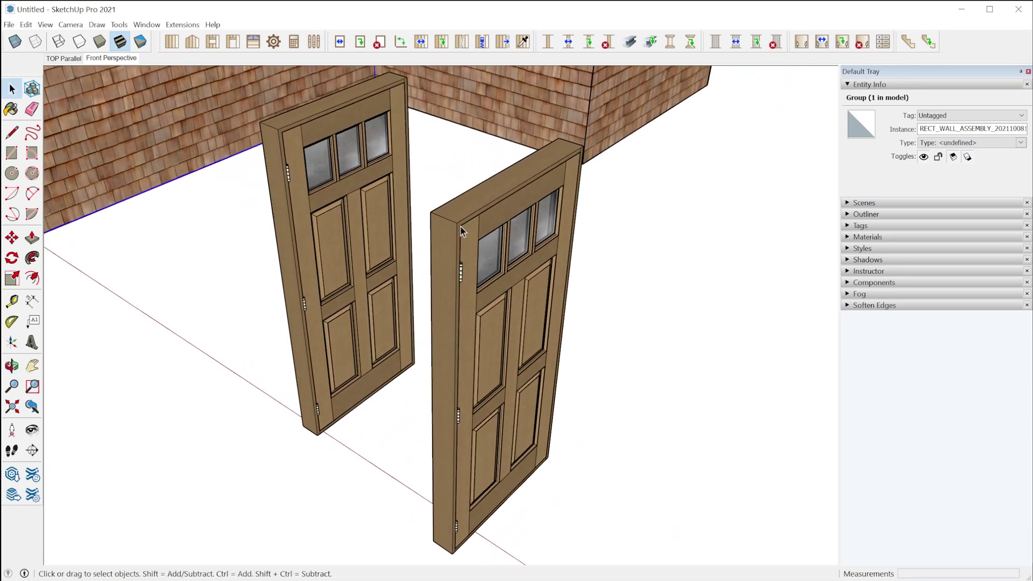
pyautogui.moveTo(471, 264); pyautogui.dragTo(438, 266, button='middle')
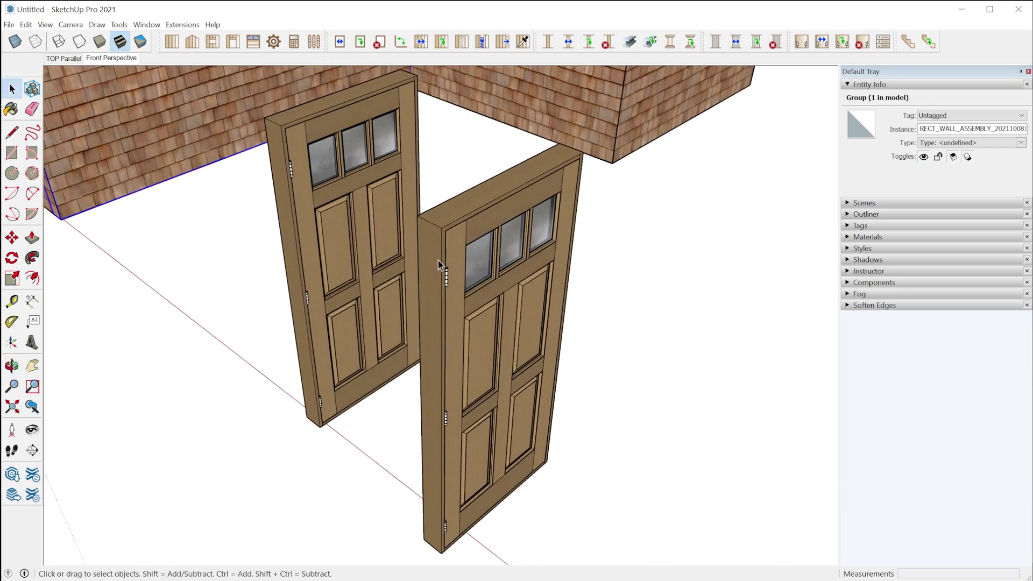
pyautogui.click(233, 42)
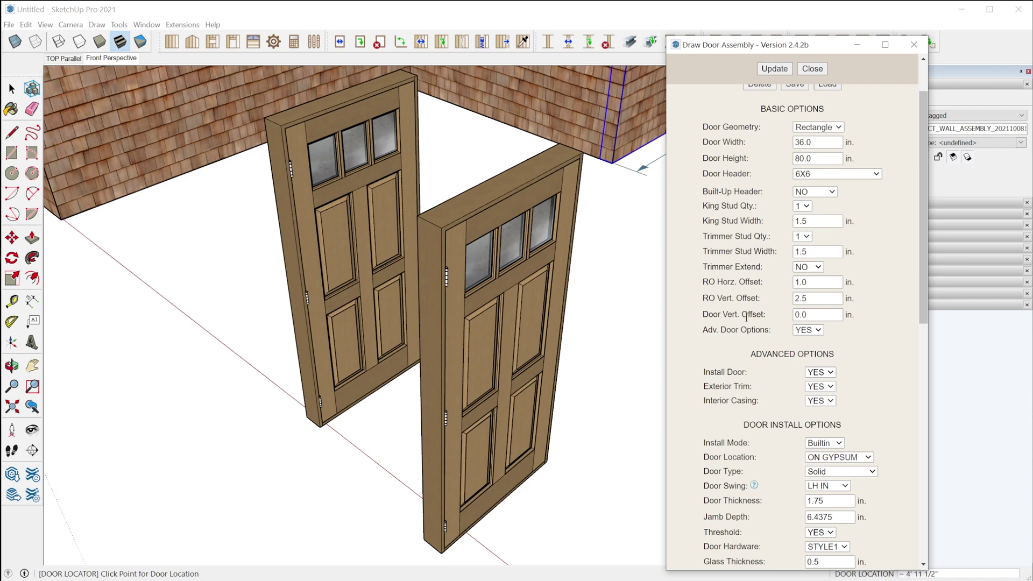
pyautogui.click(815, 407)
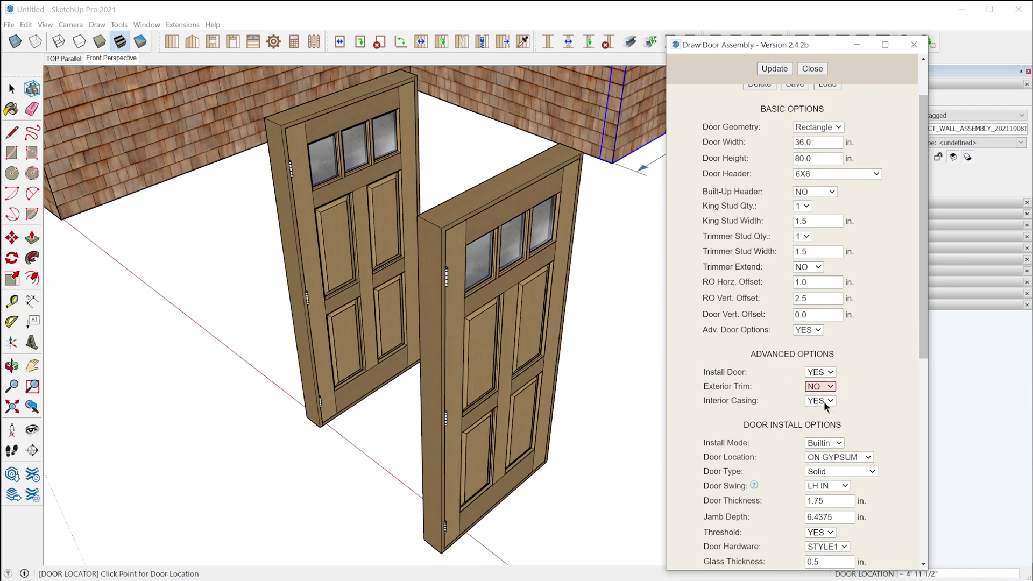
pyautogui.click(824, 401)
pyautogui.click(826, 395)
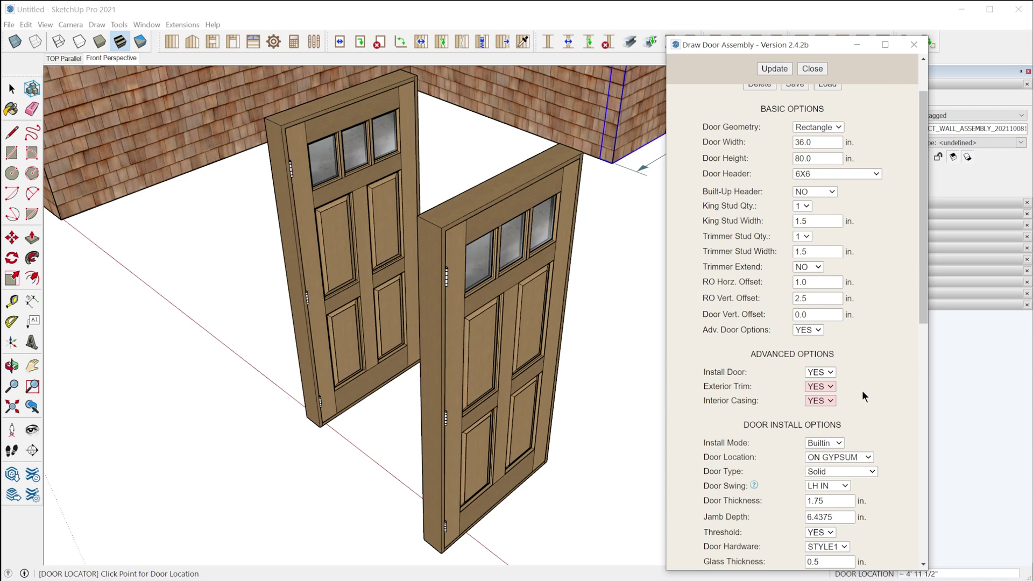
pyautogui.click(813, 69)
# Step: Examine the loose entry door's frame, panels and threshold up close from both sides
pyautogui.moveTo(485, 323)
pyautogui.mouseDown(button='middle')
pyautogui.moveTo(414, 395)
pyautogui.moveTo(627, 312)
pyautogui.moveTo(774, 362)
pyautogui.moveTo(656, 313)
pyautogui.moveTo(618, 279)
pyautogui.mouseUp(button='middle')
pyautogui.scroll(5, 624, 247)
pyautogui.moveTo(627, 219); pyautogui.dragTo(736, 198, button='middle')
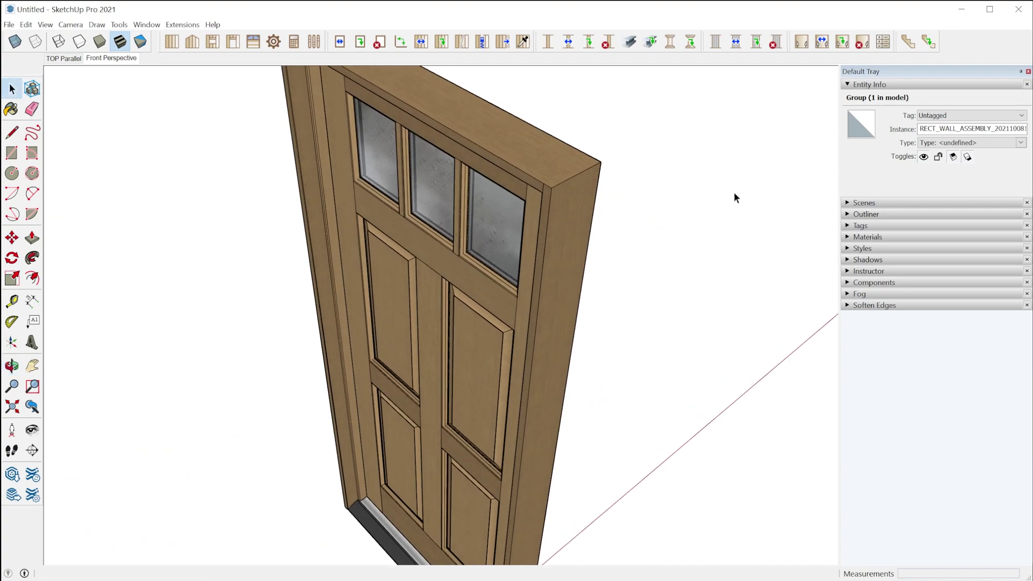
pyautogui.scroll(-5, 618, 277)
pyautogui.moveTo(592, 265); pyautogui.dragTo(396, 260, button='middle')
pyautogui.scroll(-3, 466, 418)
pyautogui.scroll(4, 445, 351)
pyautogui.keyDown('shift'); pyautogui.moveTo(444, 350); pyautogui.dragTo(471, 490, button='middle'); pyautogui.keyUp('shift')
pyautogui.scroll(-3, 498, 425)
pyautogui.moveTo(502, 392); pyautogui.dragTo(489, 346, button='middle')
pyautogui.scroll(3, 488, 351)
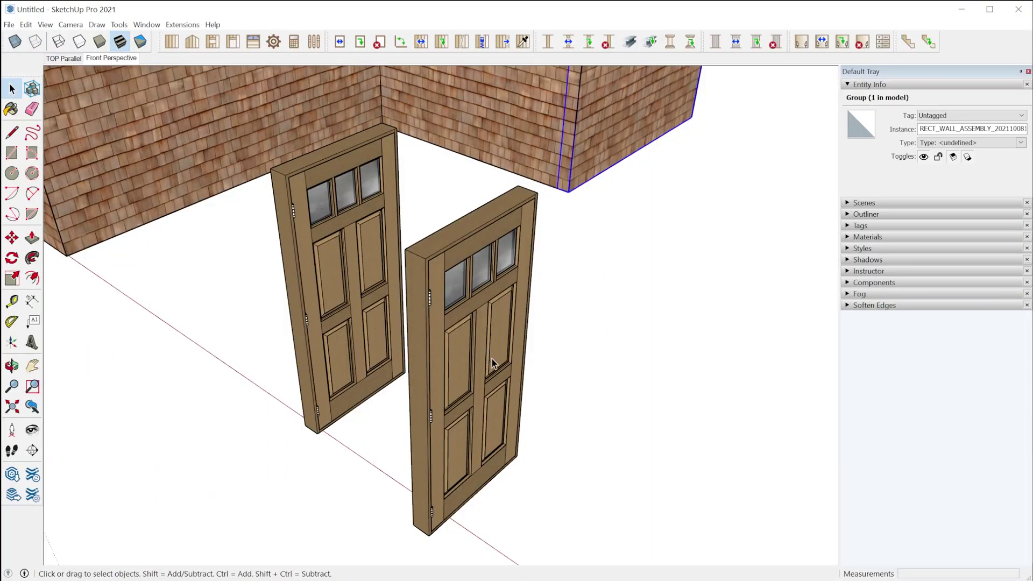
# Step: Save the newly placed door component as wooddoor in the medeek_wall_ext library's doors folder
pyautogui.rightClick(491, 358)
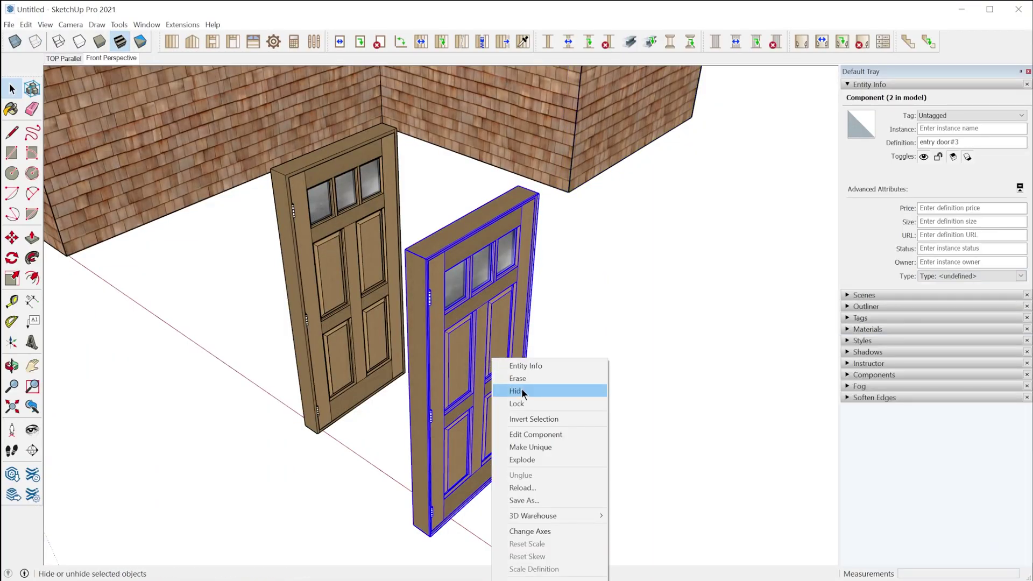
pyautogui.click(556, 499)
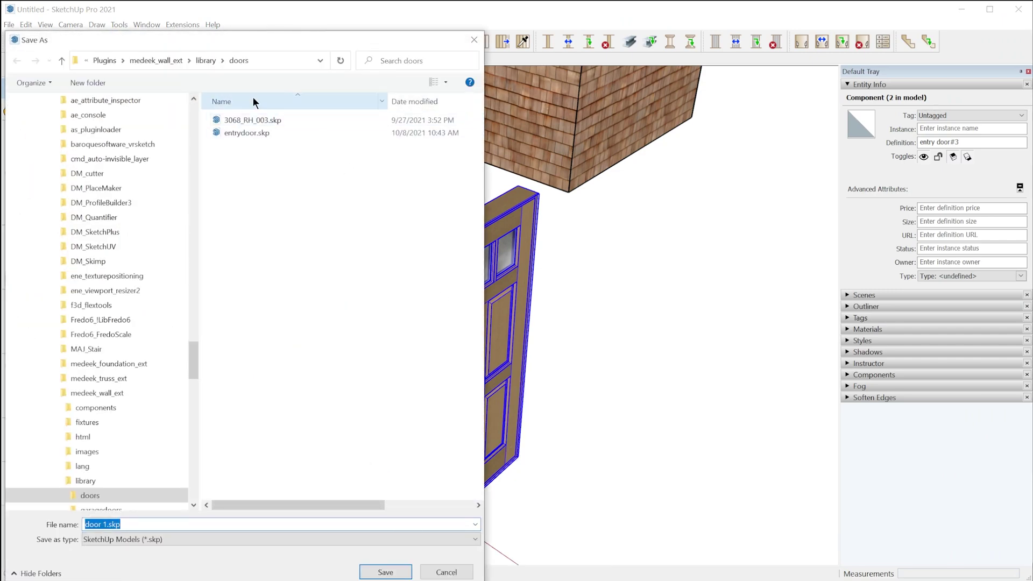
pyautogui.click(279, 58)
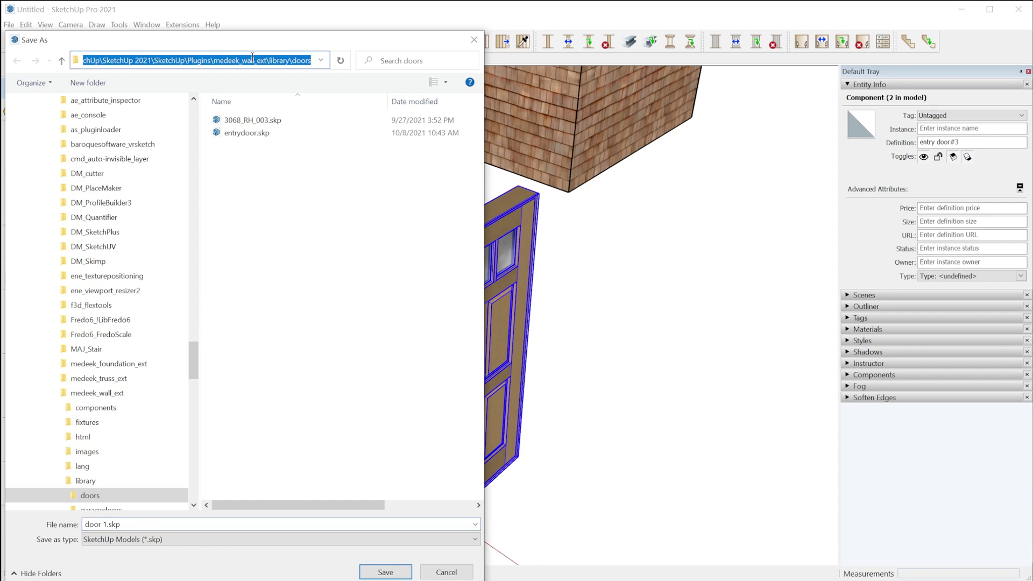
pyautogui.click(276, 525)
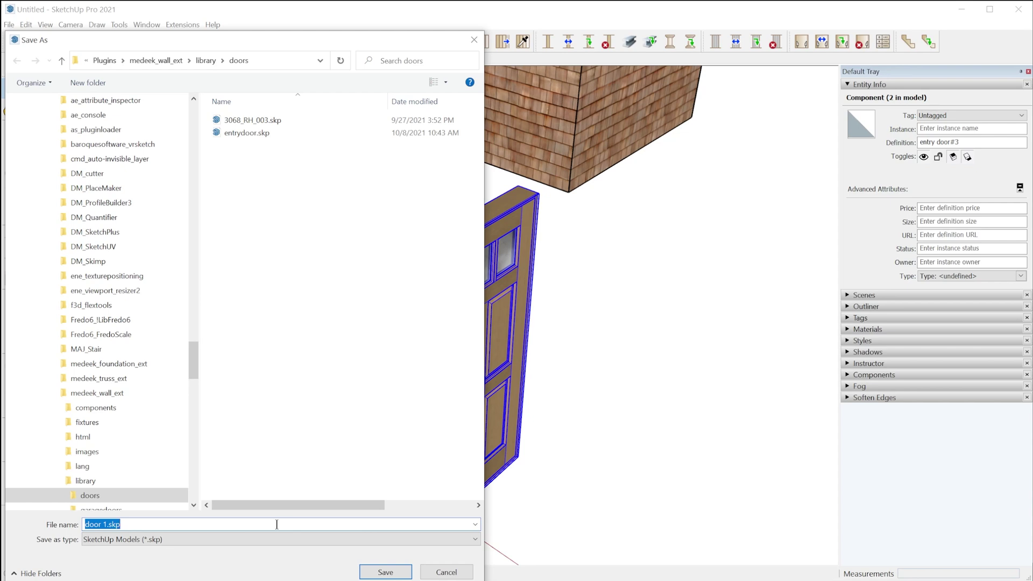
pyautogui.write('wooddoor')
pyautogui.click(403, 575)
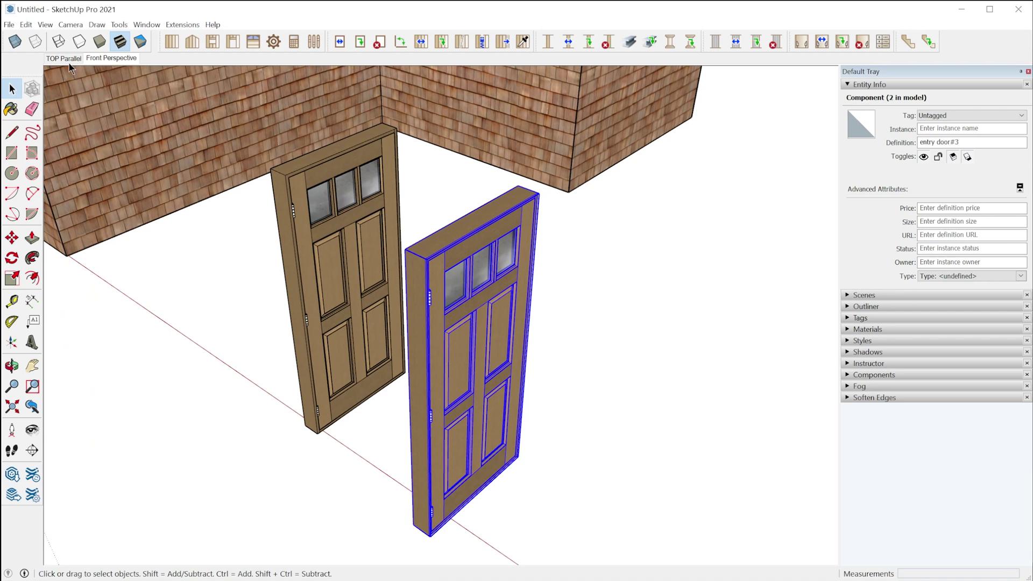
# Step: Compare the whole model's Save As command with the door component's own Save As option, and clear the selection
pyautogui.click(9, 25)
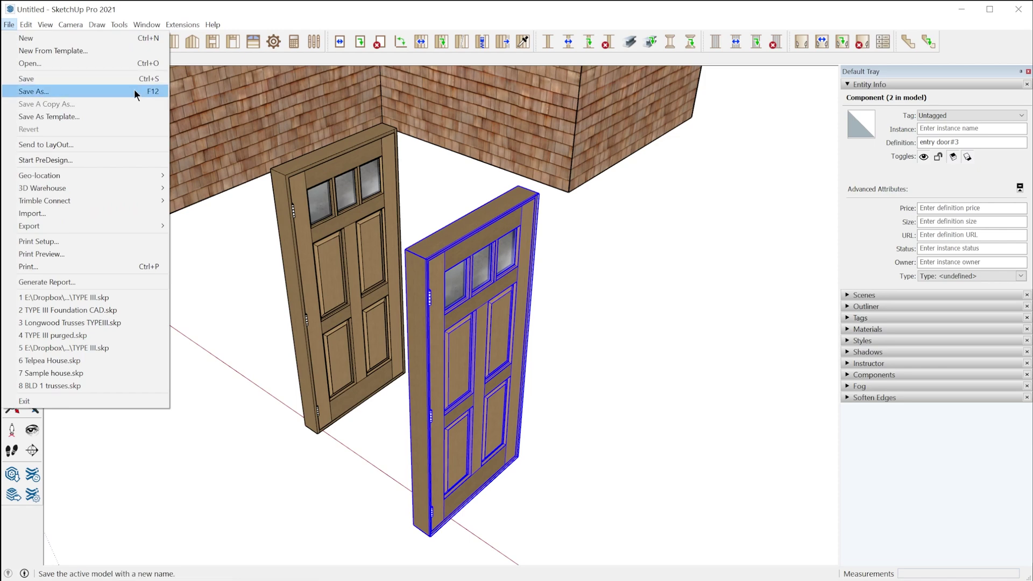
pyautogui.click(464, 265)
pyautogui.scroll(-5, 494, 433)
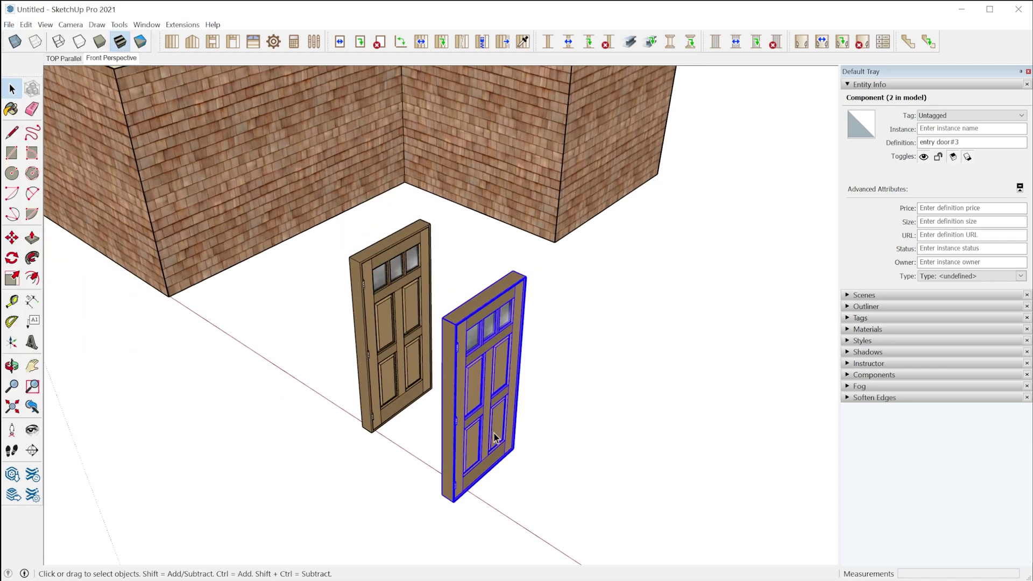
pyautogui.scroll(5, 472, 371)
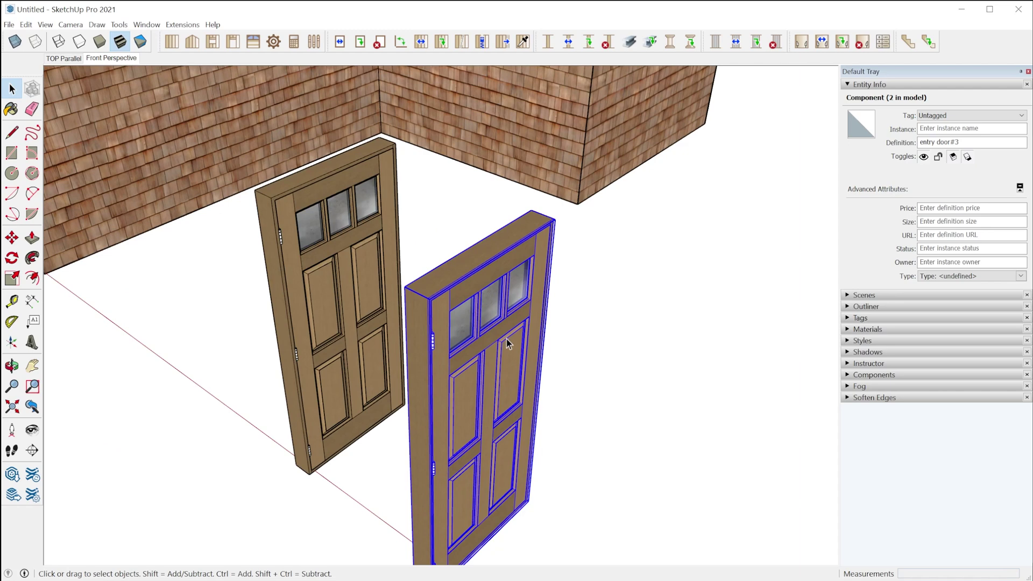
pyautogui.rightClick(506, 335)
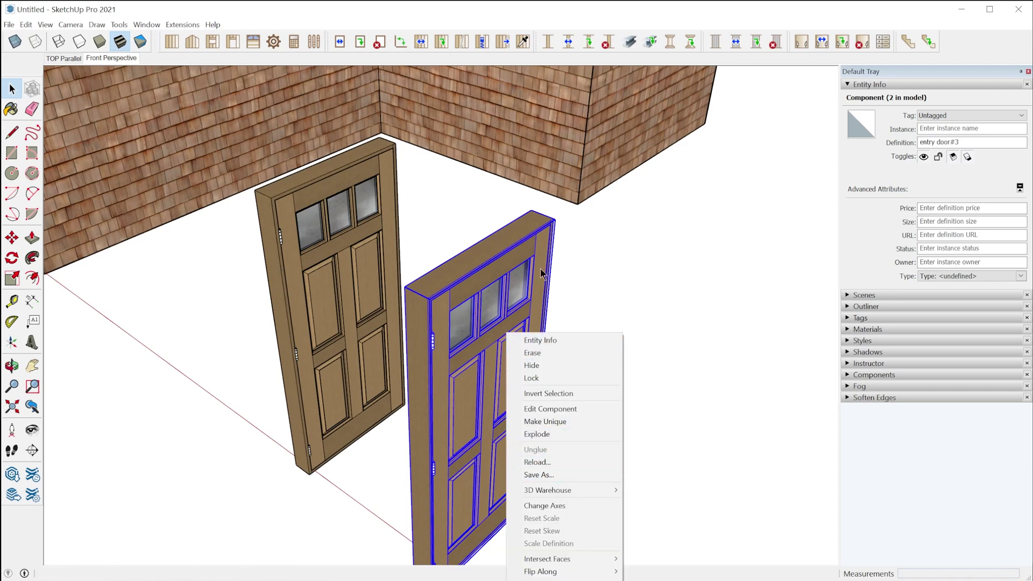
pyautogui.click(562, 262)
pyautogui.scroll(-10, 600, 414)
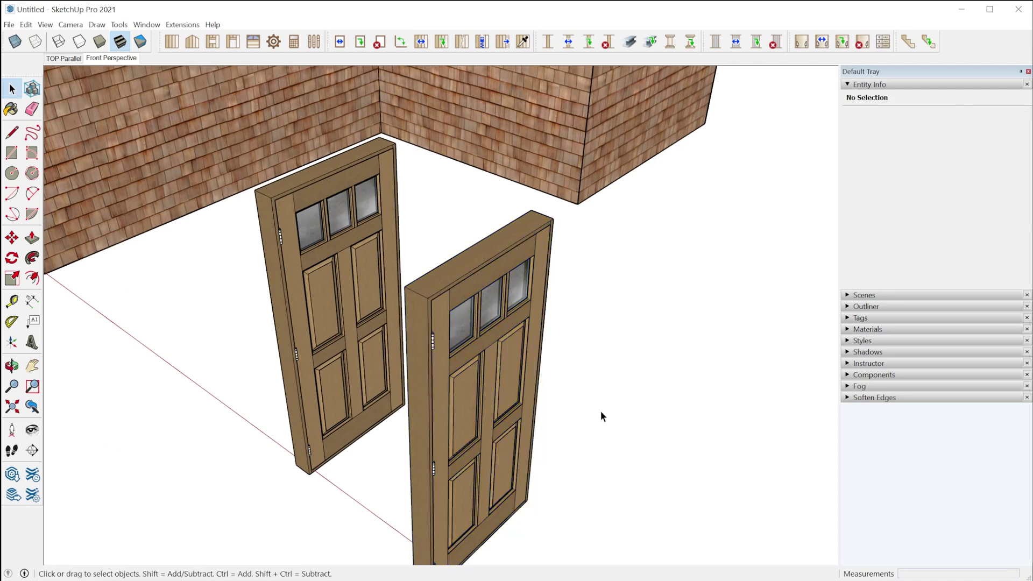
# Step: Set up a new door assembly with Library install mode and wooddoor as the door library file, and apply the settings
pyautogui.moveTo(588, 445); pyautogui.dragTo(452, 345, button='middle')
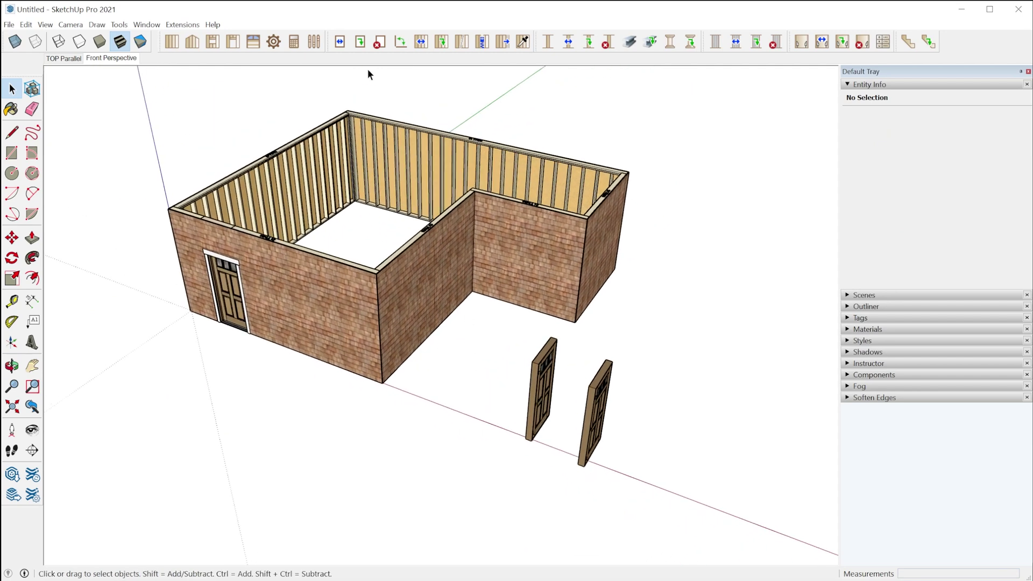
pyautogui.click(235, 45)
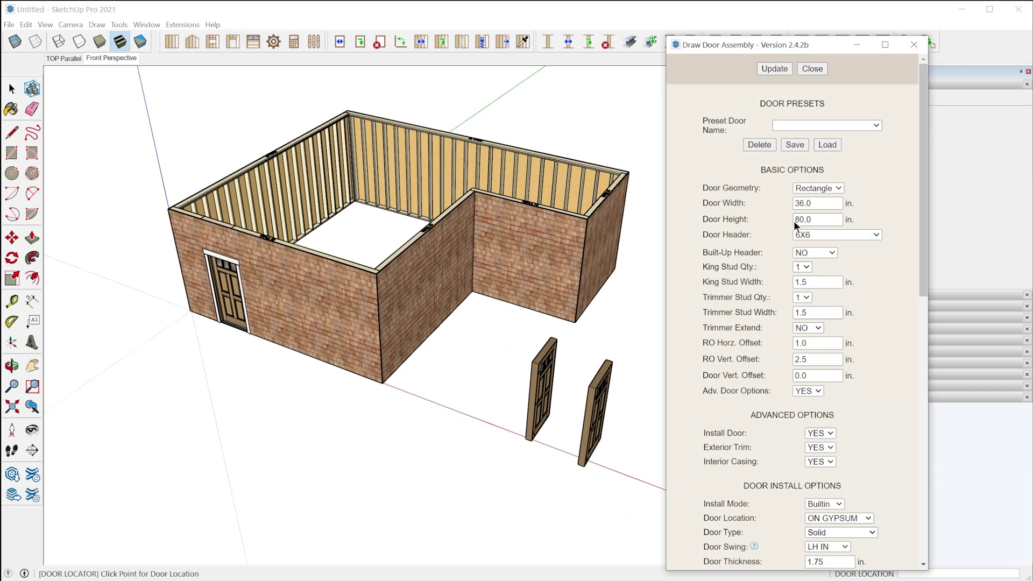
pyautogui.click(839, 504)
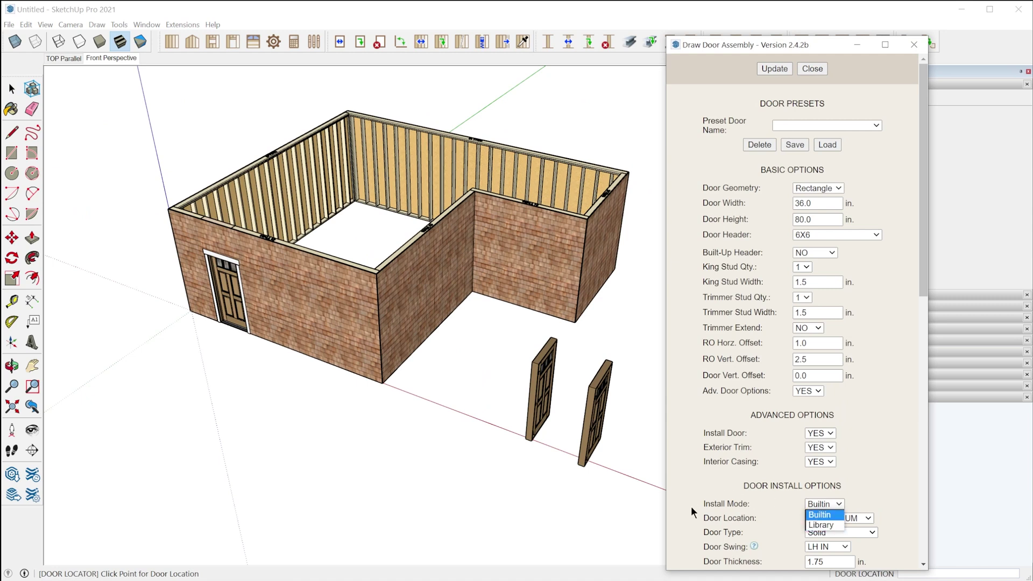
pyautogui.click(815, 525)
pyautogui.scroll(-3, 877, 466)
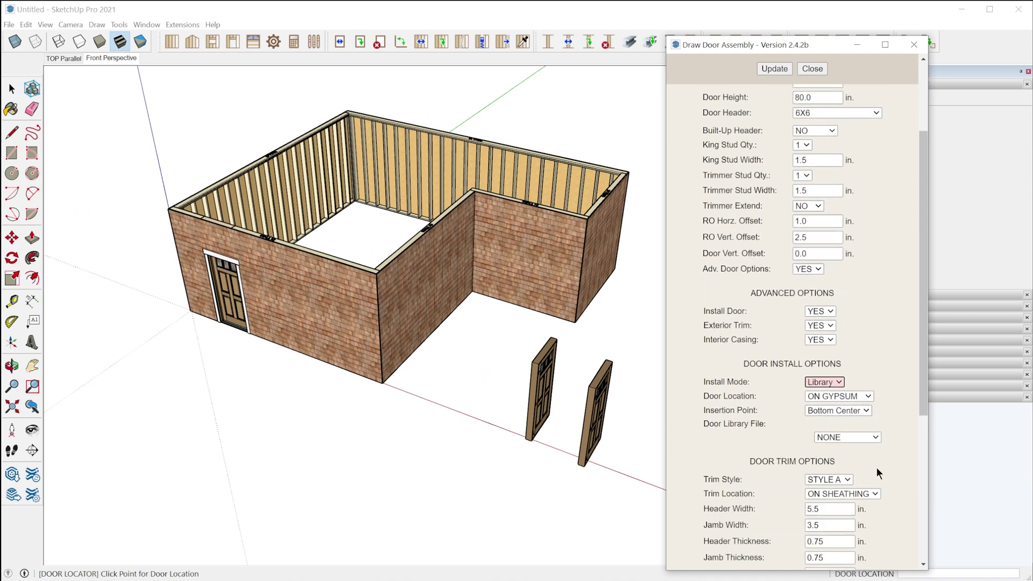
pyautogui.click(863, 434)
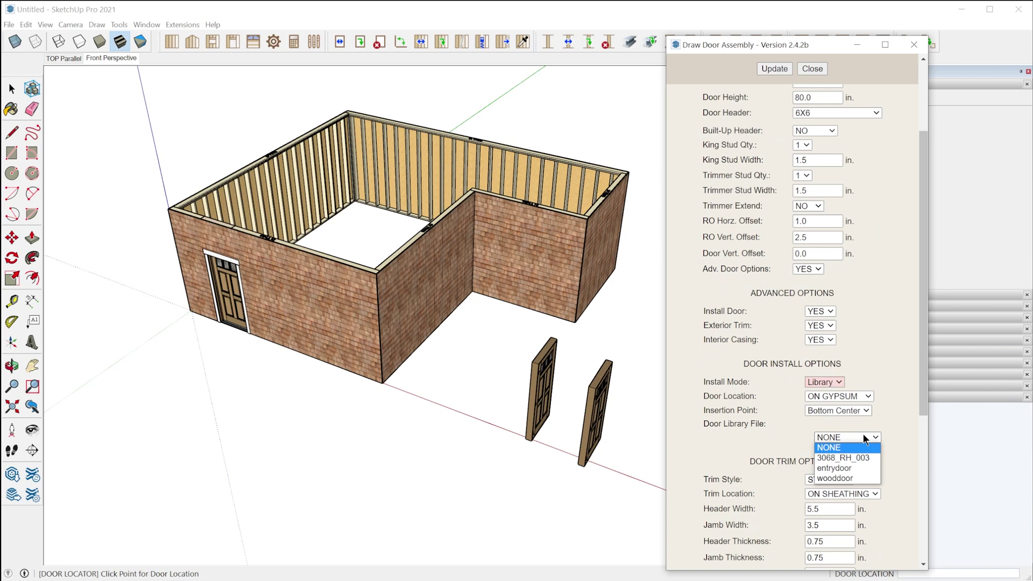
pyautogui.click(832, 480)
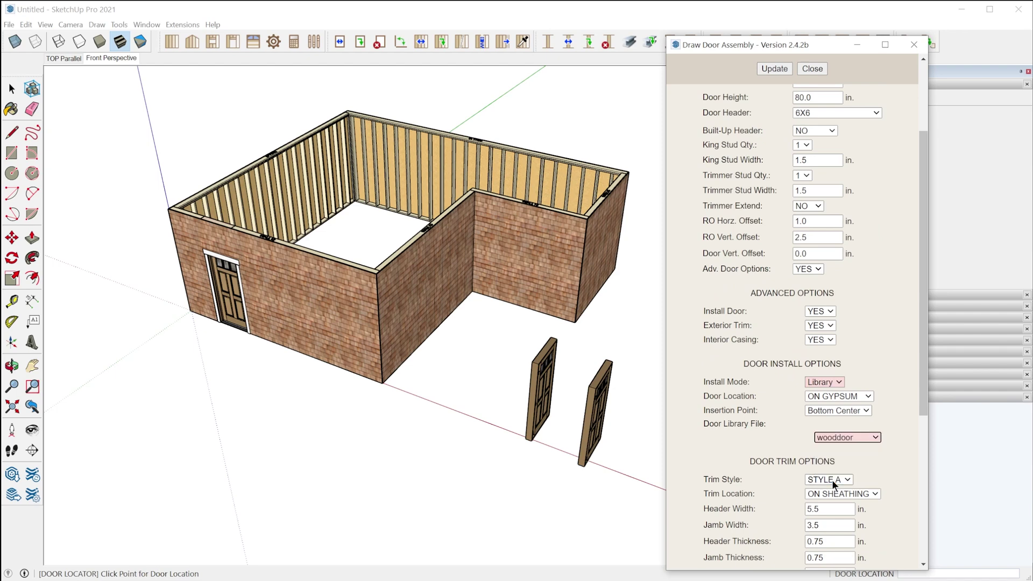
pyautogui.click(769, 69)
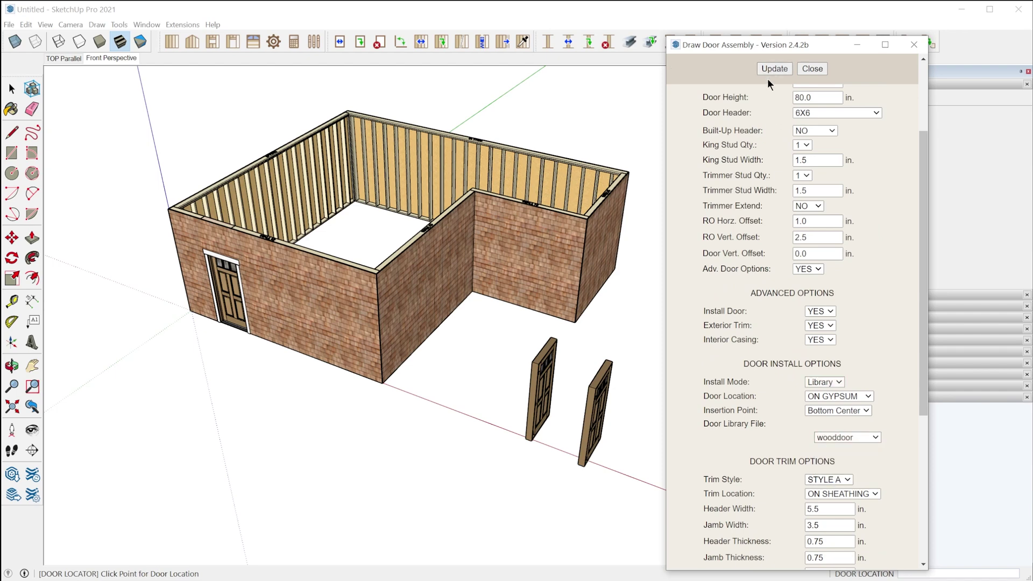
# Step: Place the wooddoor in the front wall beside the existing door, about 13' 10 1/8" from the wall's start
pyautogui.scroll(4, 296, 337)
pyautogui.click(311, 339)
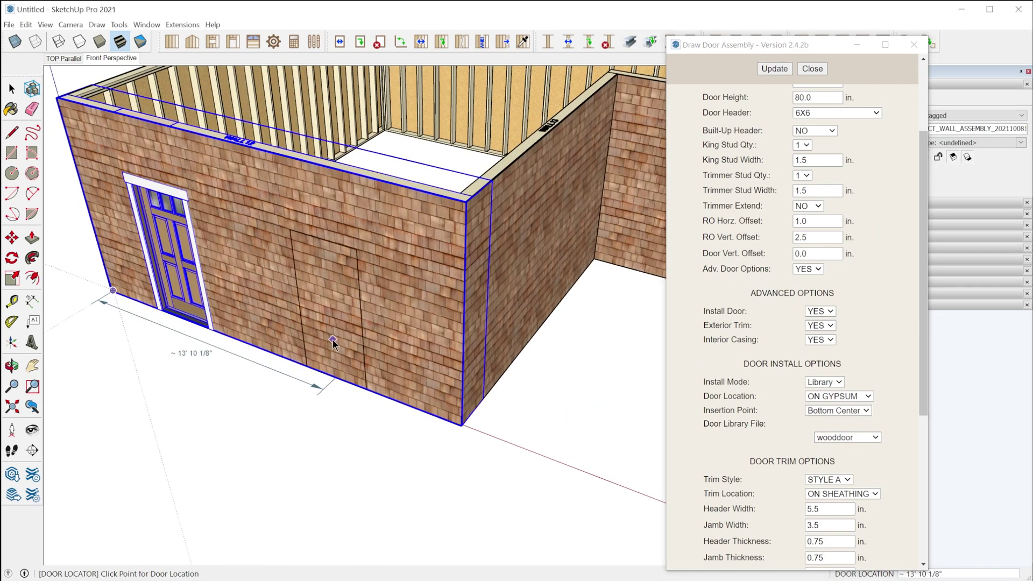
pyautogui.moveTo(257, 423); pyautogui.dragTo(392, 429, button='middle')
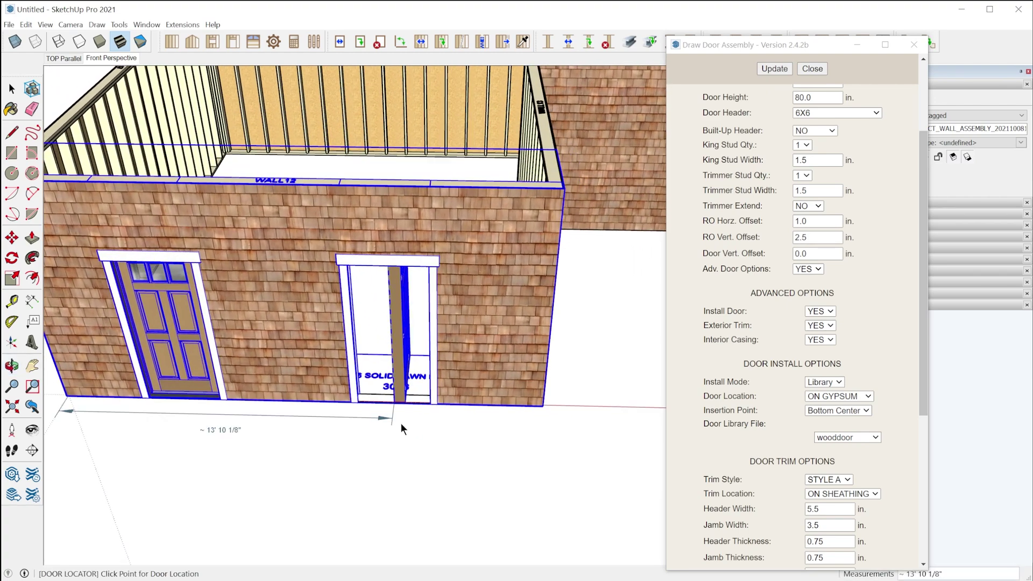
pyautogui.press('space')
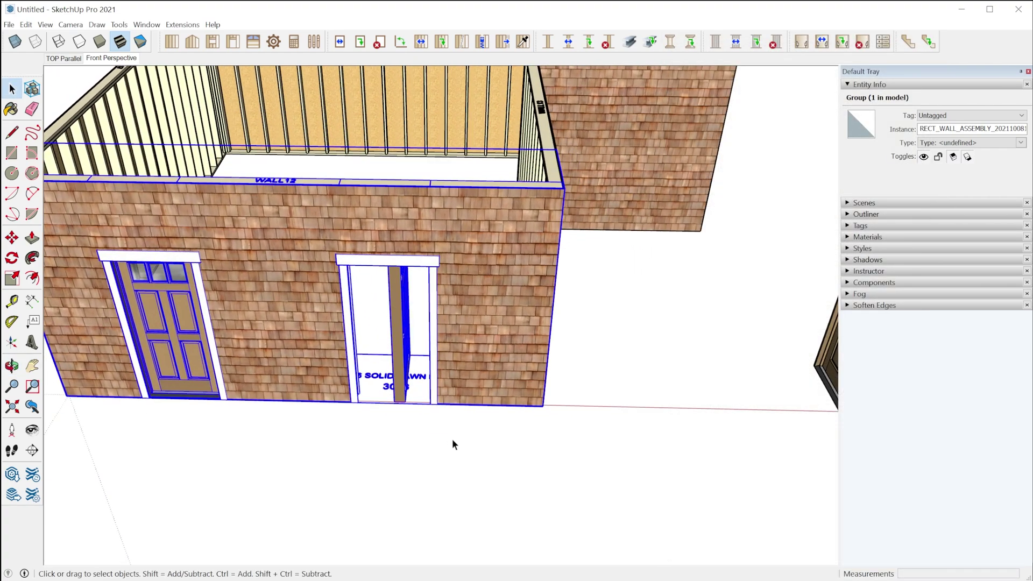
# Step: Examine the orientation of the newly installed door in its opening and compare it with the two loose doors outside
pyautogui.scroll(5, 384, 355)
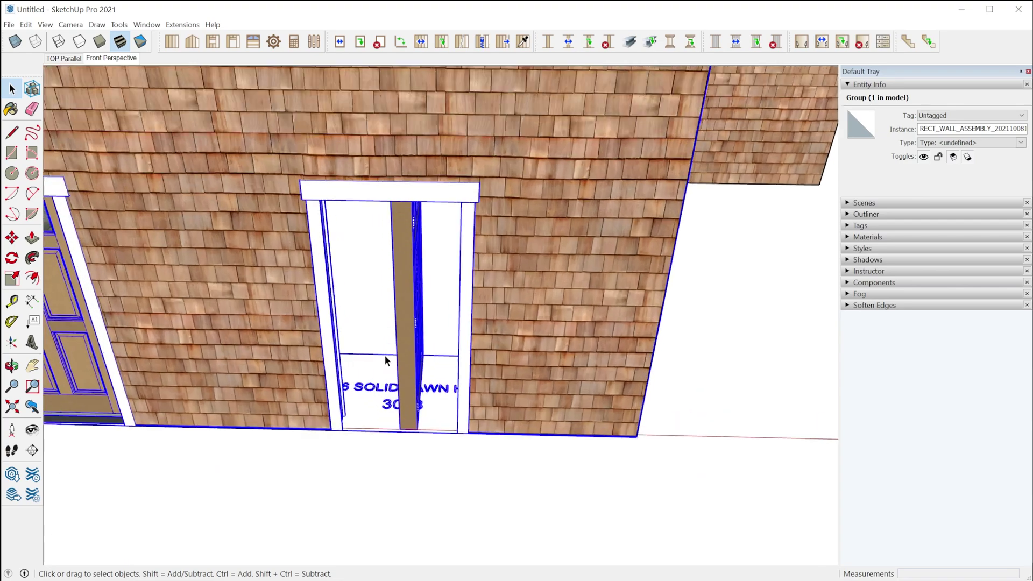
pyautogui.moveTo(462, 415); pyautogui.dragTo(545, 466, button='middle')
pyautogui.scroll(-6, 312, 363)
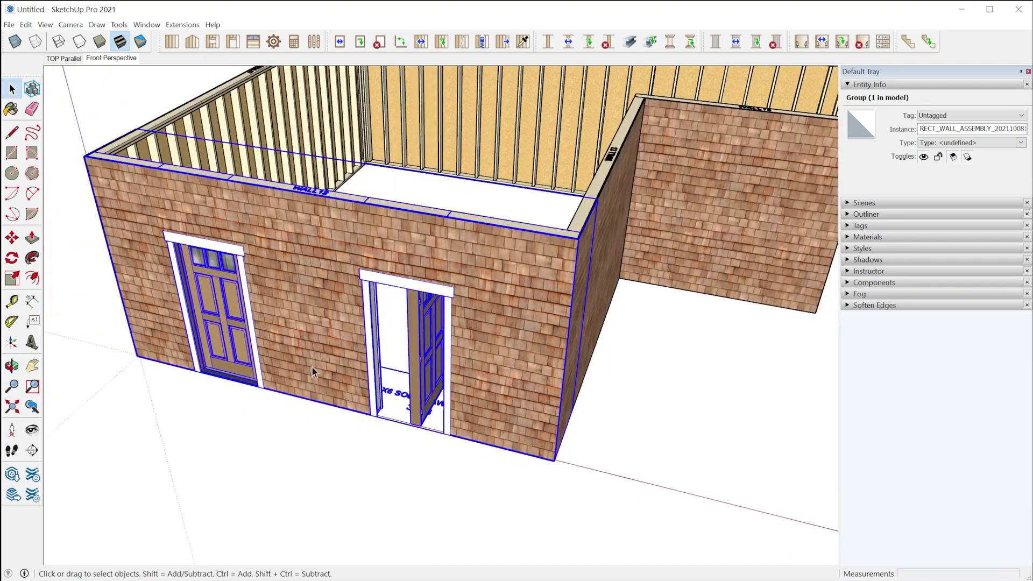
pyautogui.moveTo(314, 369); pyautogui.dragTo(358, 437, button='middle')
pyautogui.press('space')
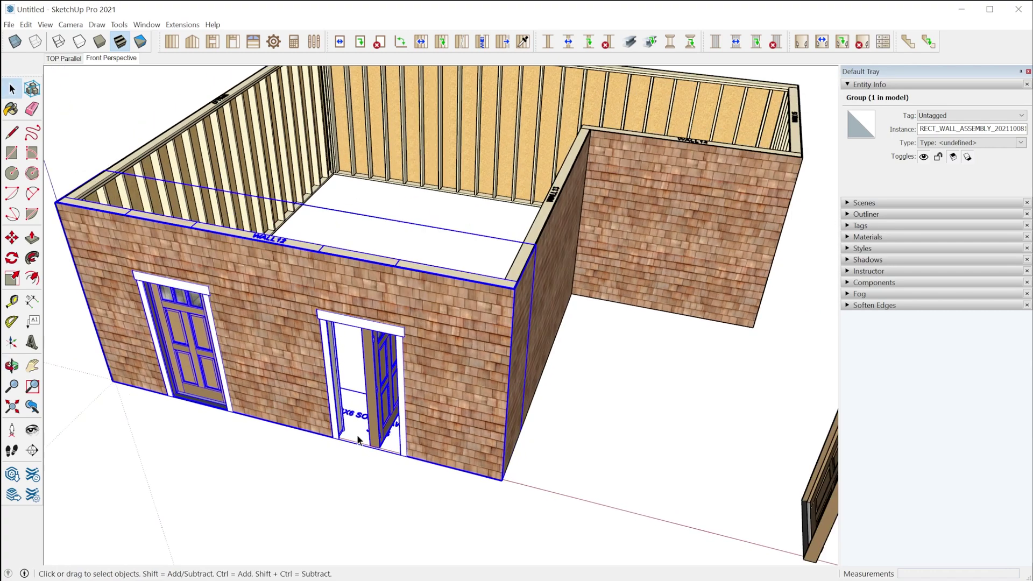
pyautogui.scroll(6, 357, 437)
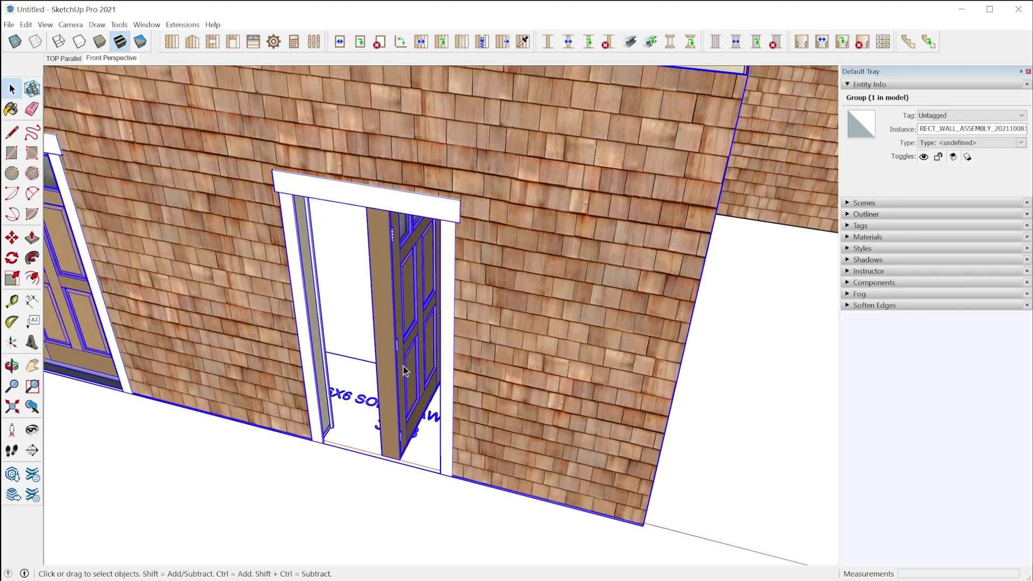
pyautogui.moveTo(388, 441); pyautogui.dragTo(563, 462, button='middle')
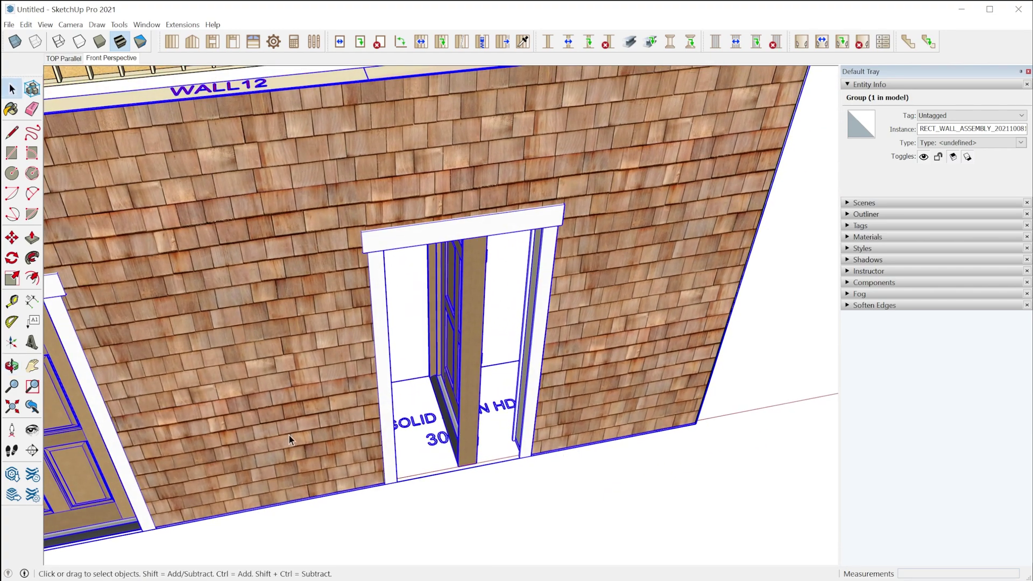
pyautogui.scroll(-5, 275, 432)
pyautogui.scroll(-2, 502, 339)
pyautogui.scroll(8, 622, 535)
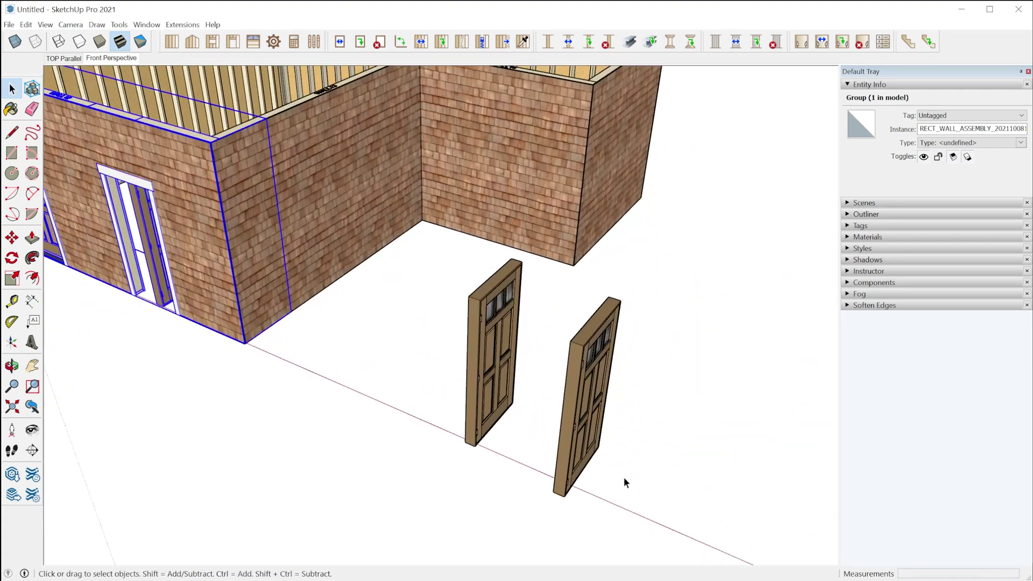
pyautogui.doubleClick(573, 425)
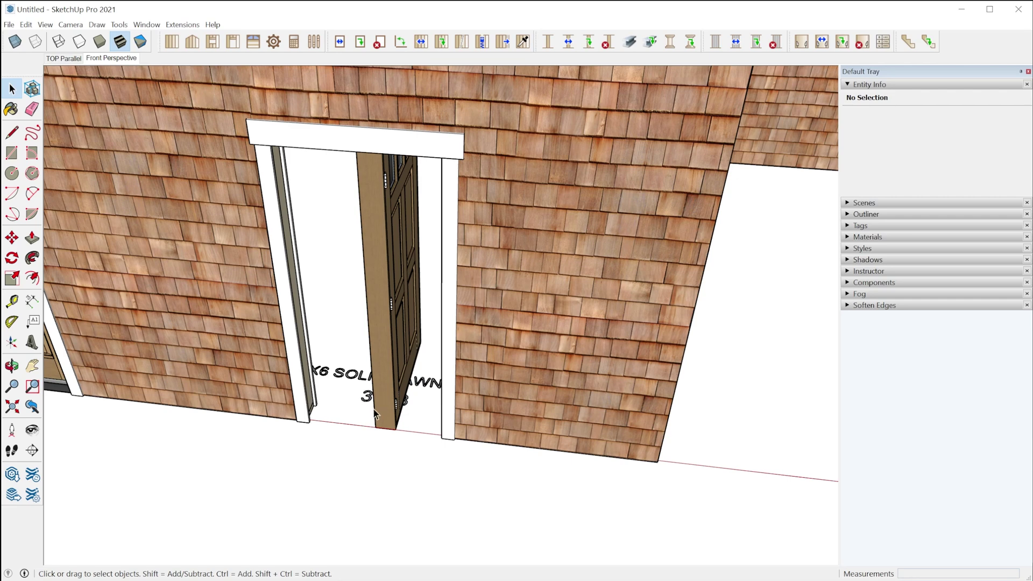
pyautogui.scroll(-2, 376, 417)
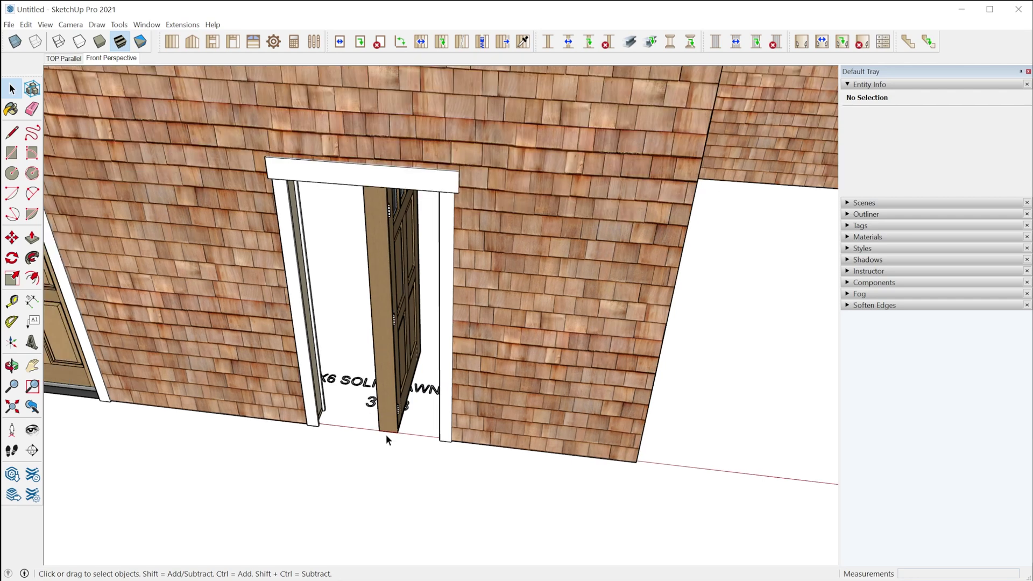
pyautogui.click(232, 42)
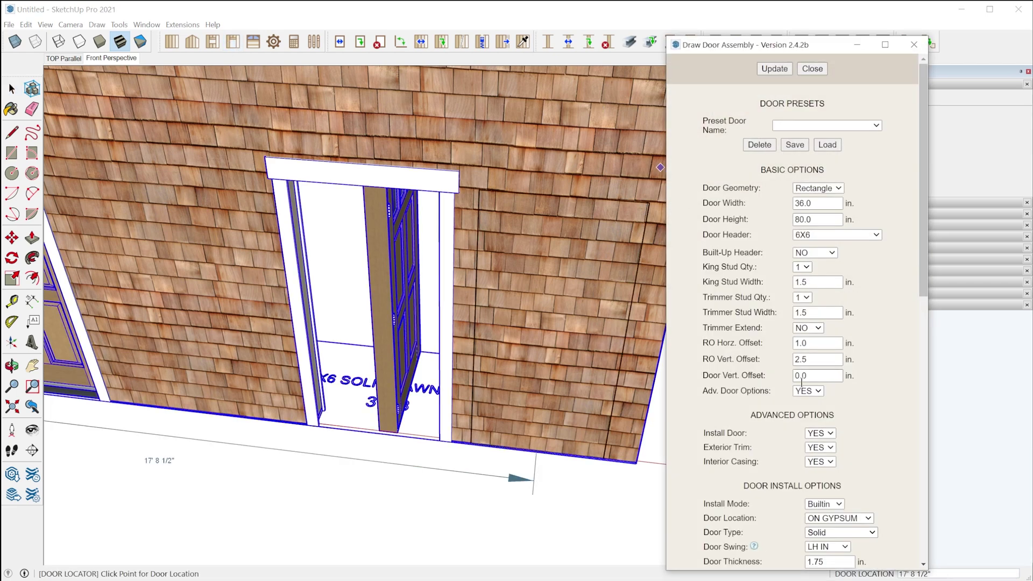
pyautogui.scroll(-5, 867, 401)
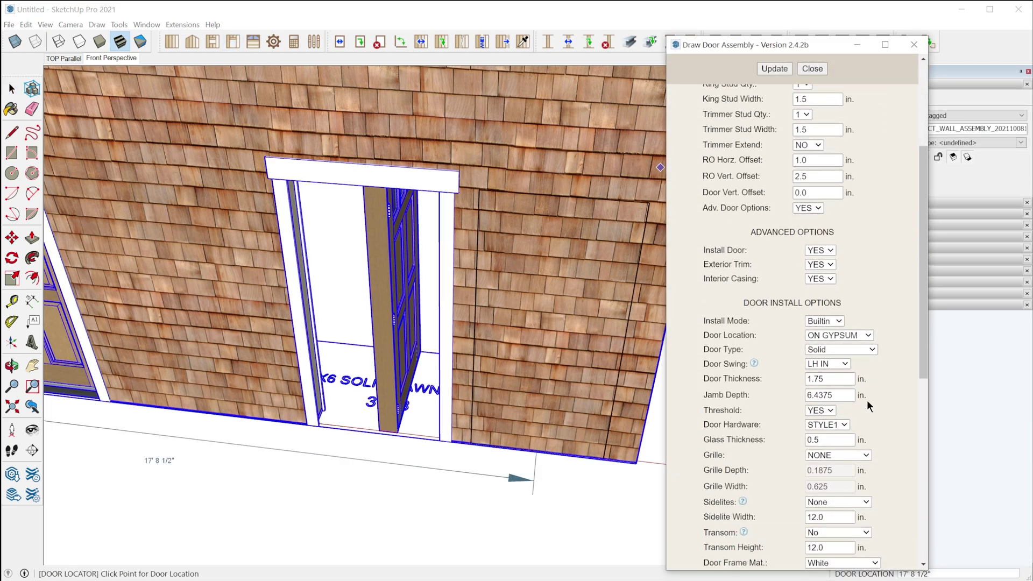
pyautogui.click(838, 323)
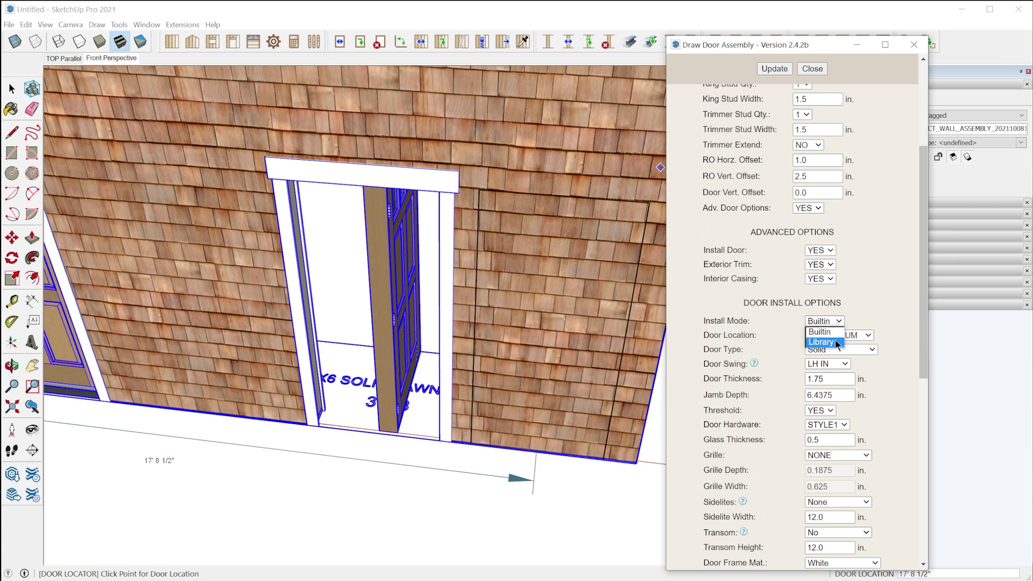
pyautogui.click(837, 346)
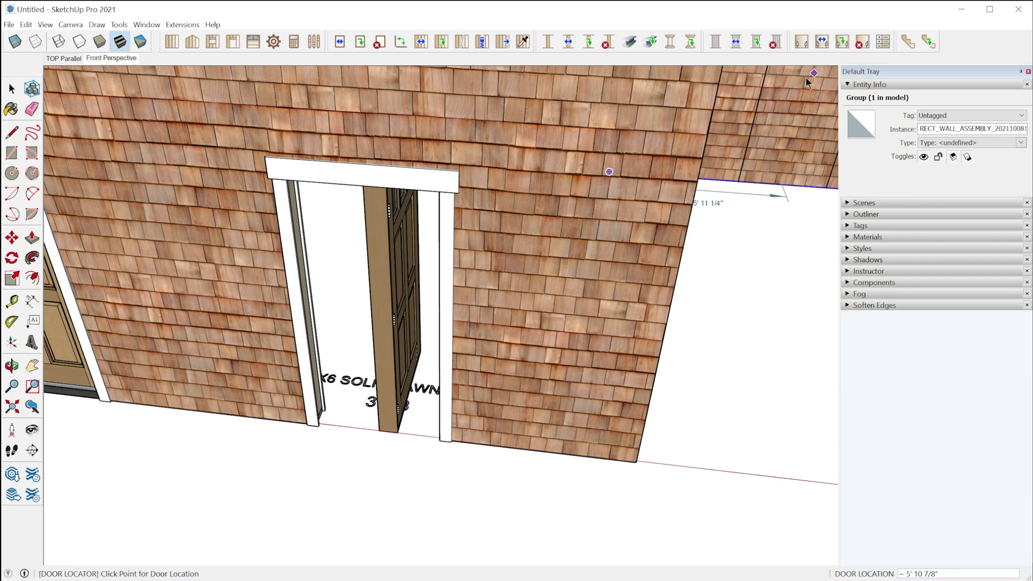
# Step: Edit the newly installed wooddoor opening and try Middle Center as its insertion point
pyautogui.click(359, 42)
pyautogui.click(444, 245)
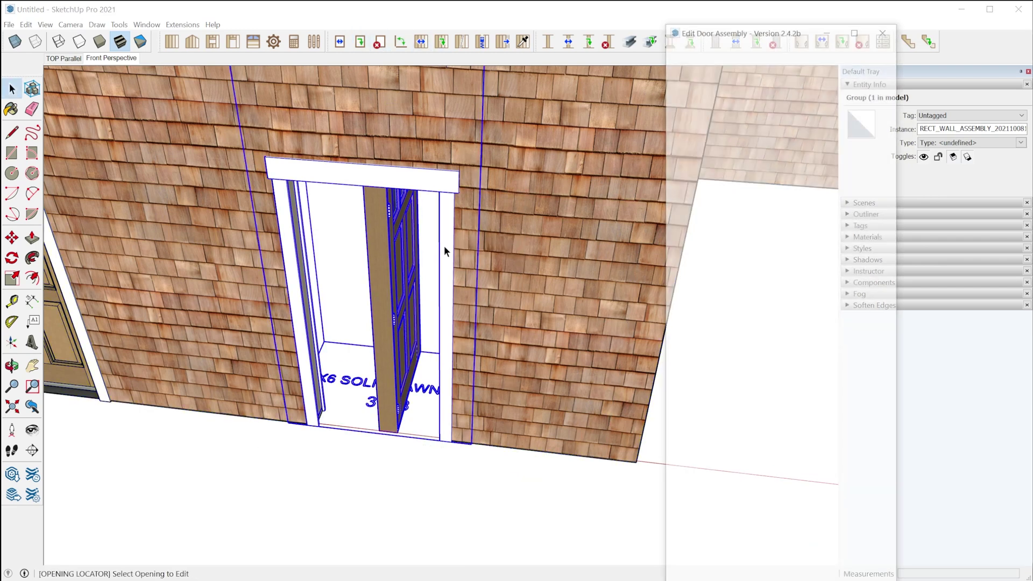
pyautogui.scroll(-4, 787, 446)
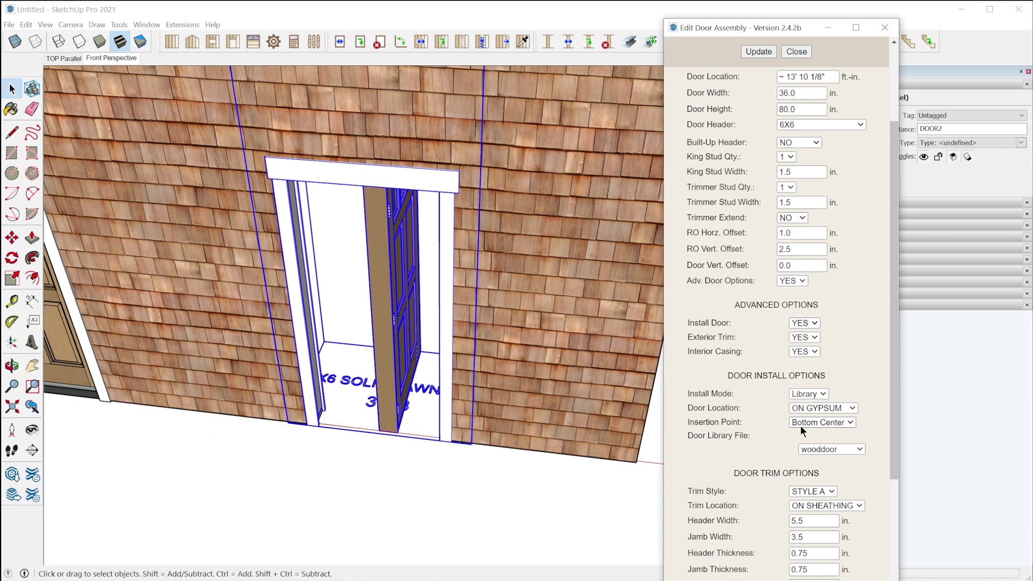
pyautogui.click(835, 422)
pyautogui.click(819, 446)
pyautogui.click(759, 51)
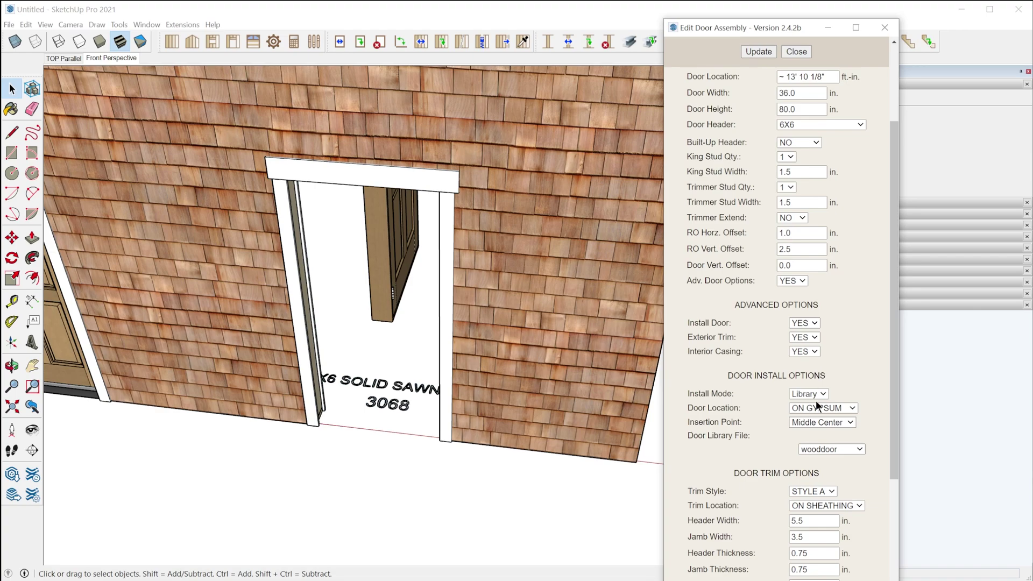
# Step: Try Top Center as the wooddoor's insertion point, check the door from above, and restore Bottom Center
pyautogui.click(840, 421)
pyautogui.click(807, 430)
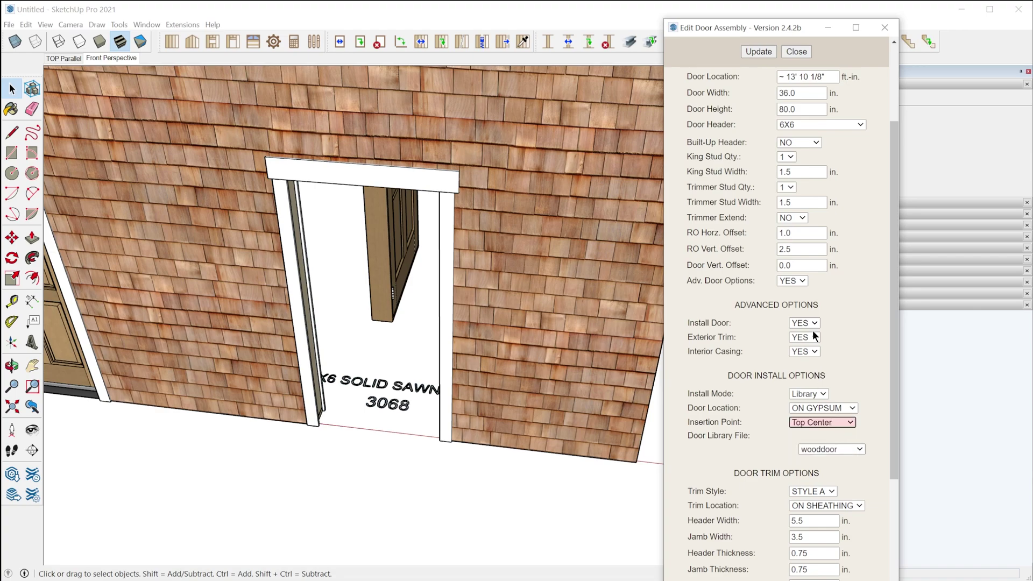
pyautogui.click(758, 52)
pyautogui.moveTo(593, 301); pyautogui.dragTo(556, 412, button='middle')
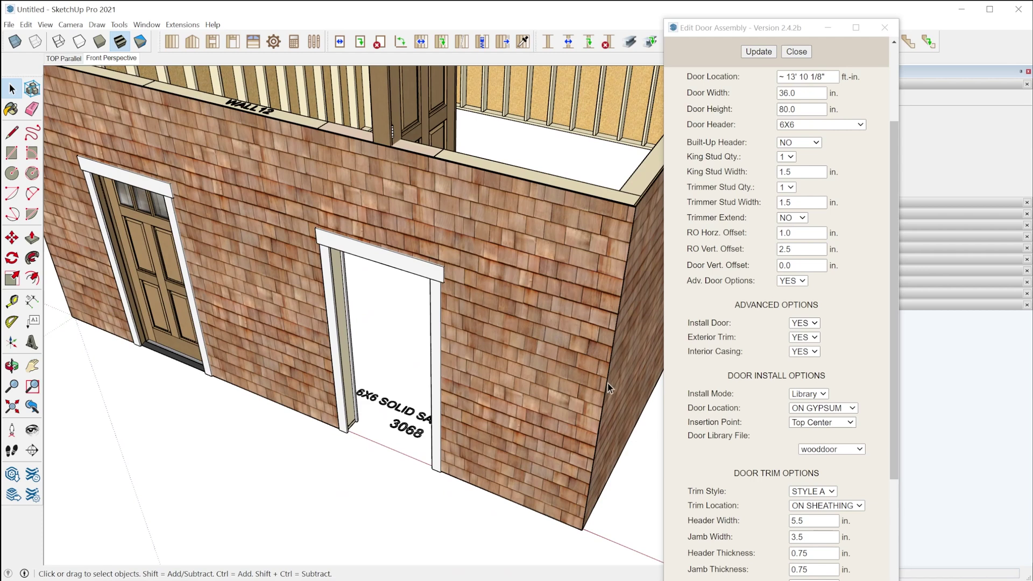
pyautogui.click(843, 422)
pyautogui.click(830, 454)
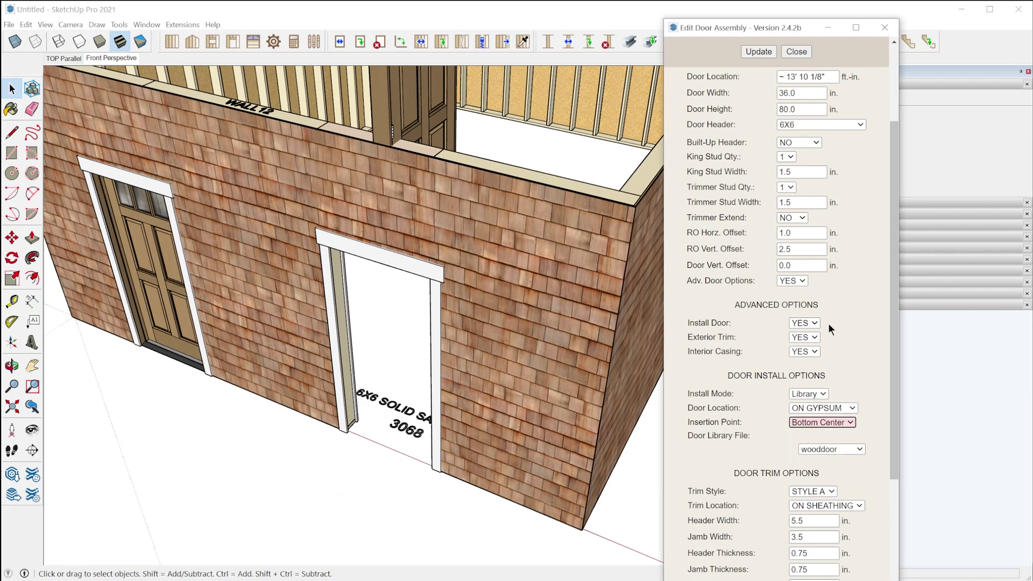
pyautogui.click(767, 50)
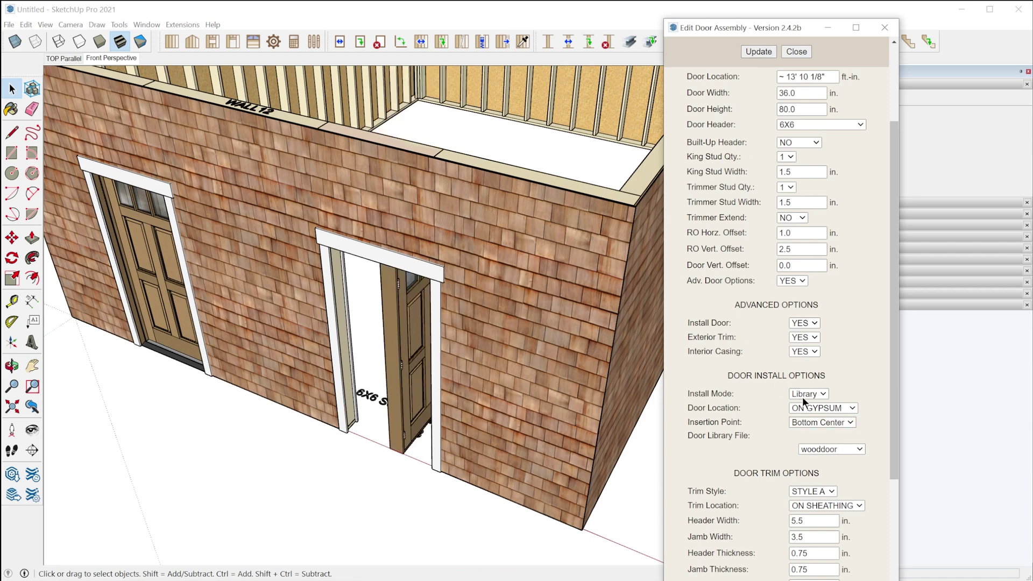
# Step: Try ON FRAMING as the door location, inspect the jamb base against framing and sheathing, and return the location to ON GYPSUM
pyautogui.click(833, 409)
pyautogui.click(832, 428)
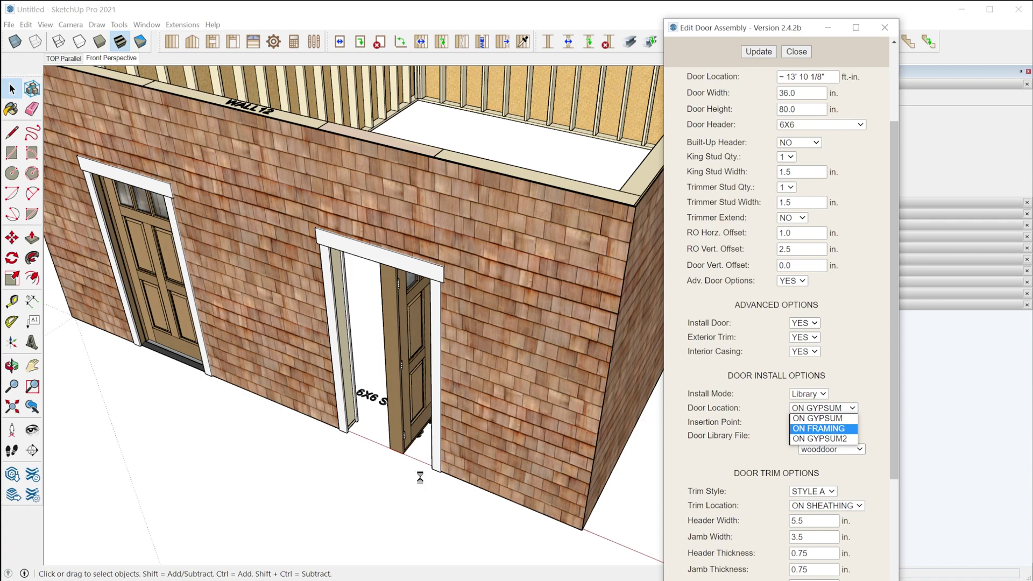
pyautogui.scroll(5, 399, 456)
pyautogui.scroll(2, 398, 457)
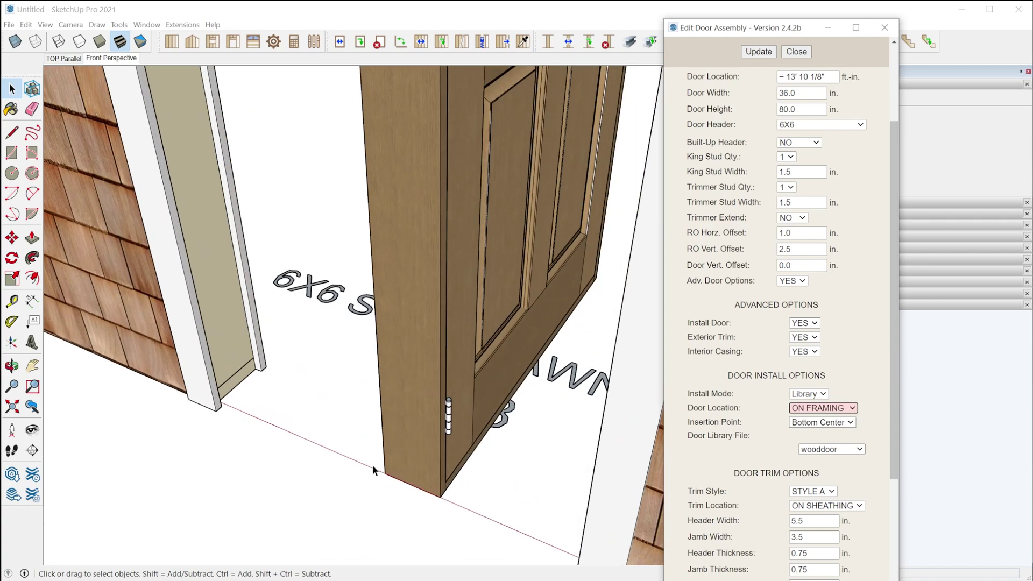
pyautogui.scroll(5, 199, 434)
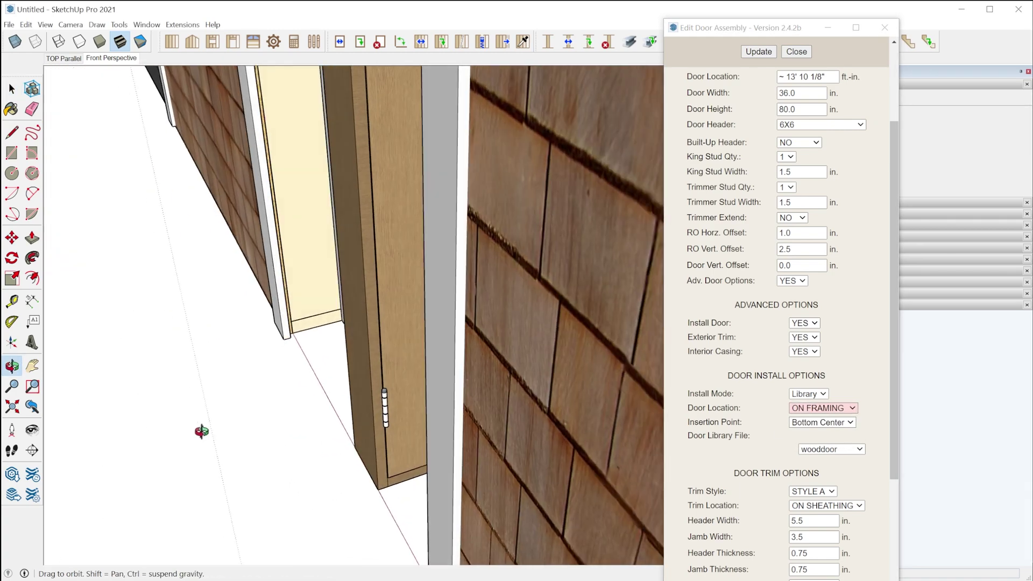
pyautogui.scroll(3, 262, 368)
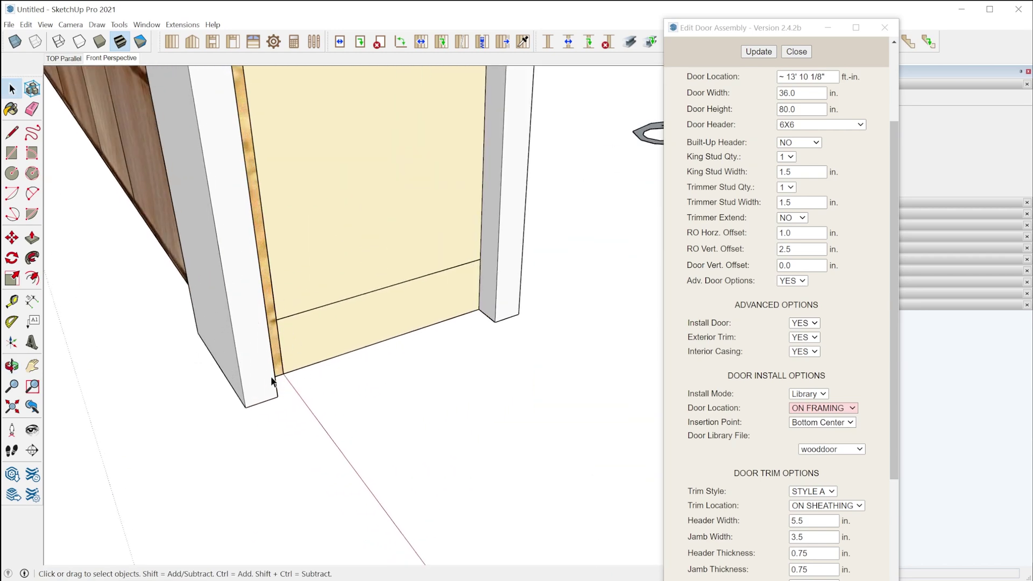
pyautogui.scroll(-4, 272, 380)
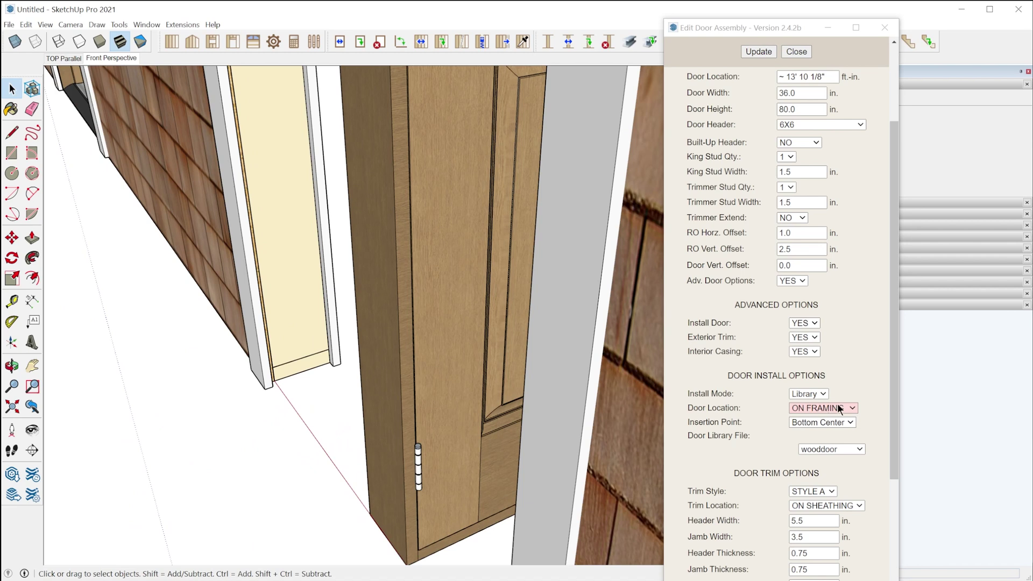
pyautogui.click(838, 409)
pyautogui.click(828, 426)
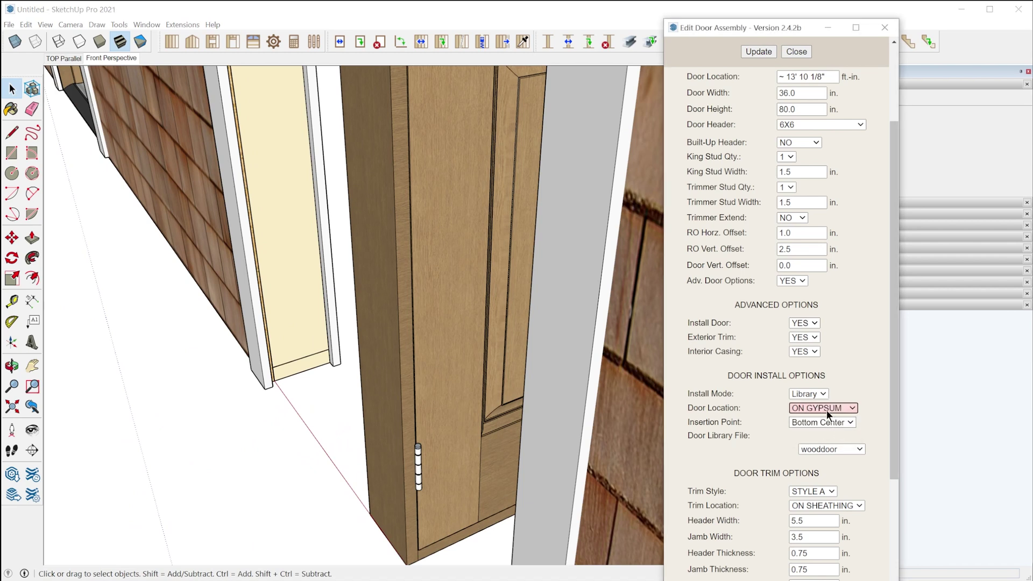
# Step: Set the wooddoor's location to ON FRAMING, update the door assembly, inspect the door in its opening, and close the editor
pyautogui.click(757, 51)
pyautogui.click(838, 407)
pyautogui.click(823, 418)
pyautogui.click(759, 51)
pyautogui.moveTo(432, 436)
pyautogui.mouseDown(button='middle')
pyautogui.moveTo(418, 475)
pyautogui.moveTo(430, 516)
pyautogui.moveTo(412, 476)
pyautogui.moveTo(431, 444)
pyautogui.mouseUp(button='middle')
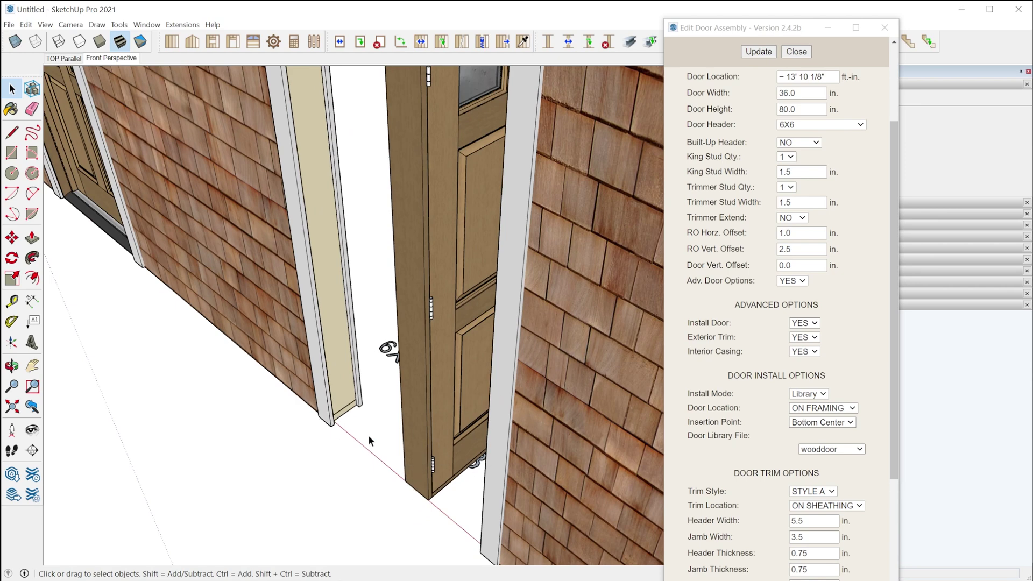
pyautogui.scroll(-5, 376, 452)
pyautogui.moveTo(393, 467); pyautogui.dragTo(426, 458, button='middle')
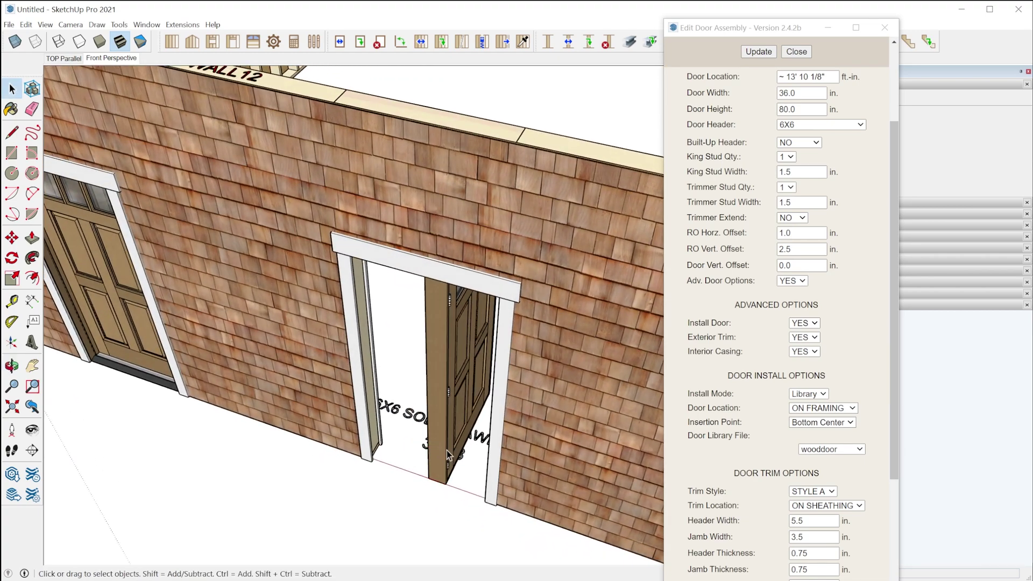
pyautogui.click(796, 52)
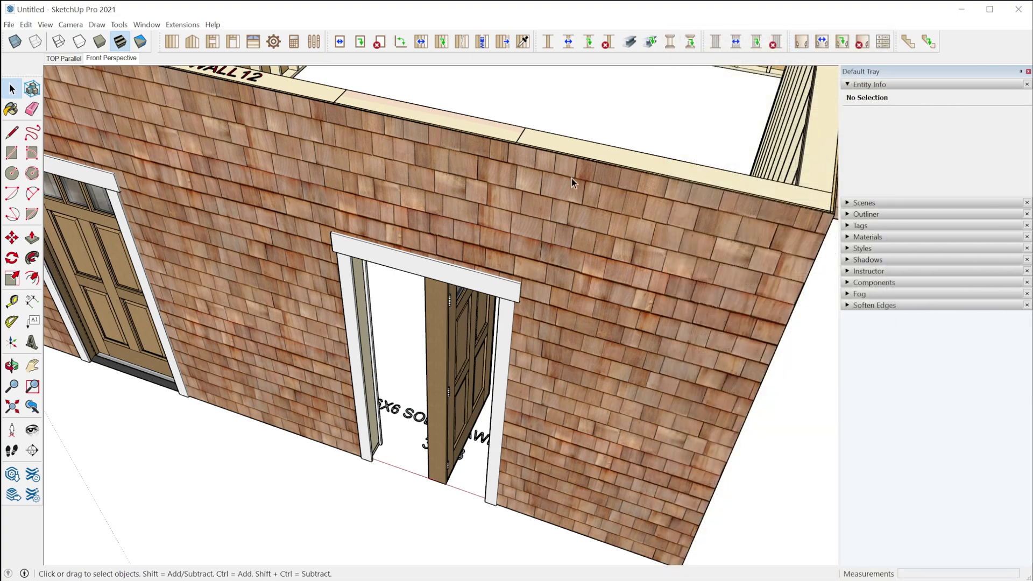
# Step: Open the WALL12 assembly and its second door assembly for editing, and select the wooddoor component in the opening
pyautogui.scroll(-2, 476, 380)
pyautogui.moveTo(477, 380); pyautogui.dragTo(533, 415, button='middle')
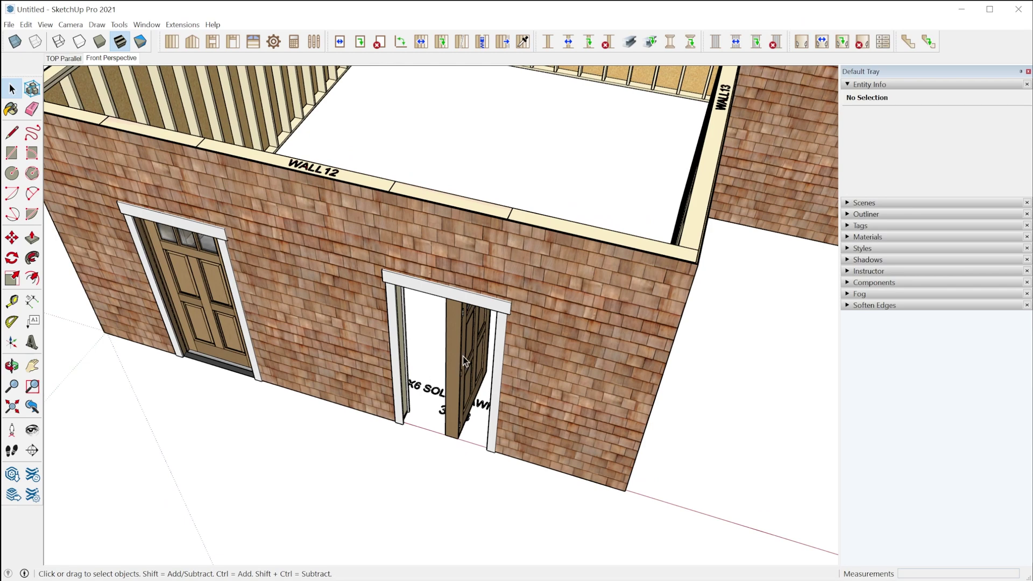
pyautogui.doubleClick(467, 392)
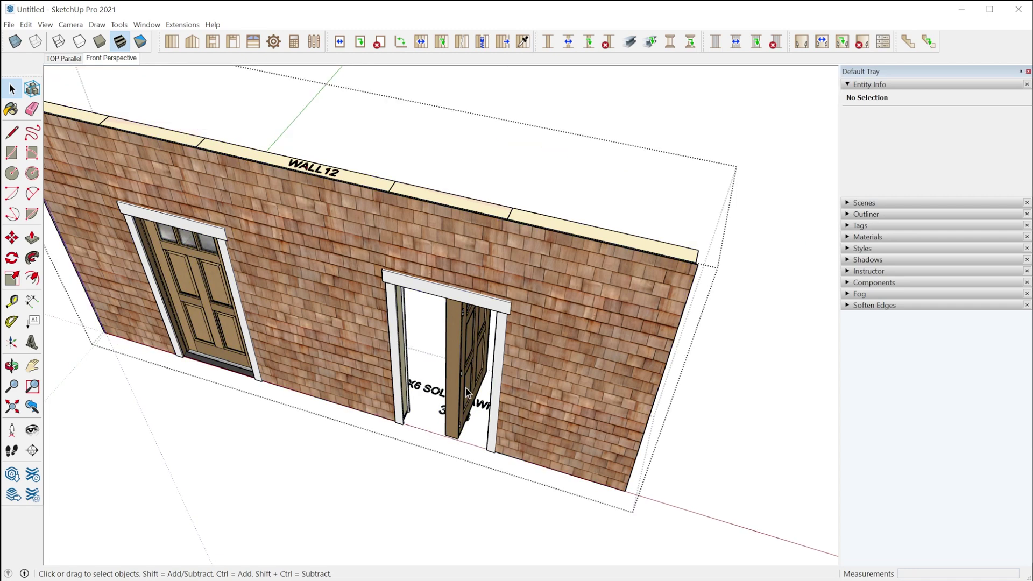
pyautogui.doubleClick(467, 392)
pyautogui.click(467, 393)
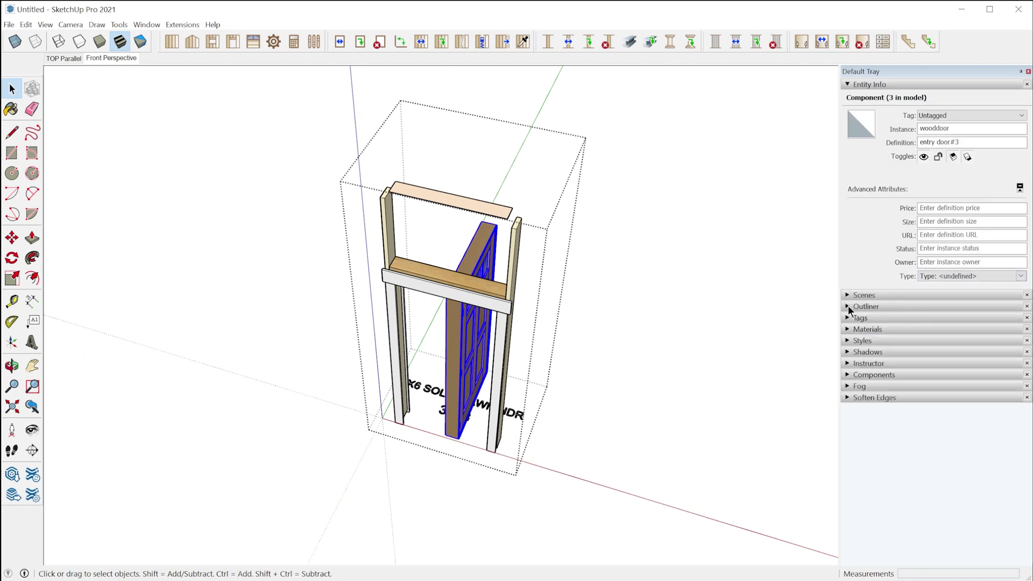
# Step: Expand the wall's DOOR2 assembly and its wooddoor component in the Outliner, and select the nested entry door
pyautogui.click(848, 307)
pyautogui.scroll(-1, 915, 384)
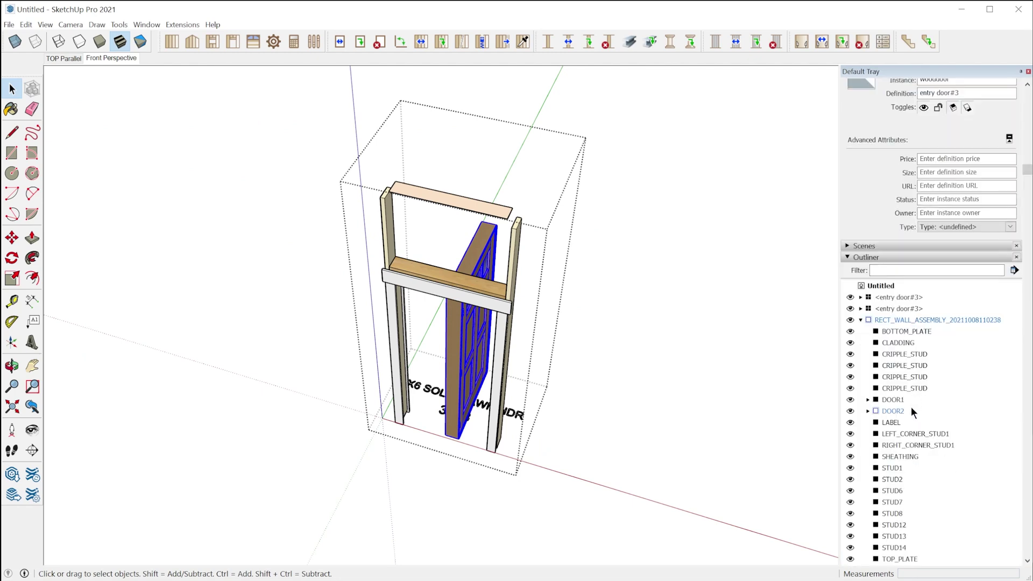
pyautogui.scroll(-1, 911, 407)
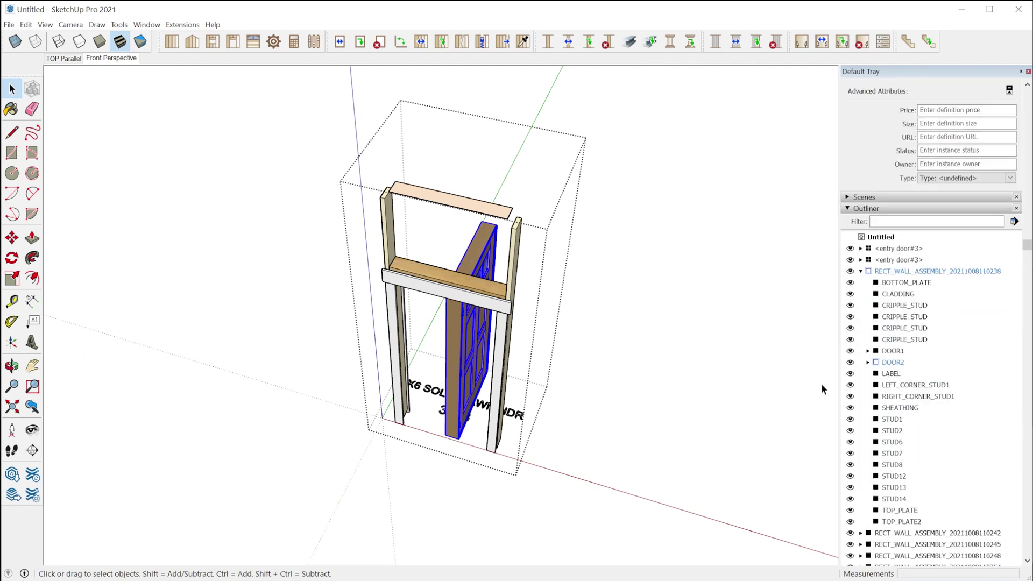
pyautogui.click(867, 362)
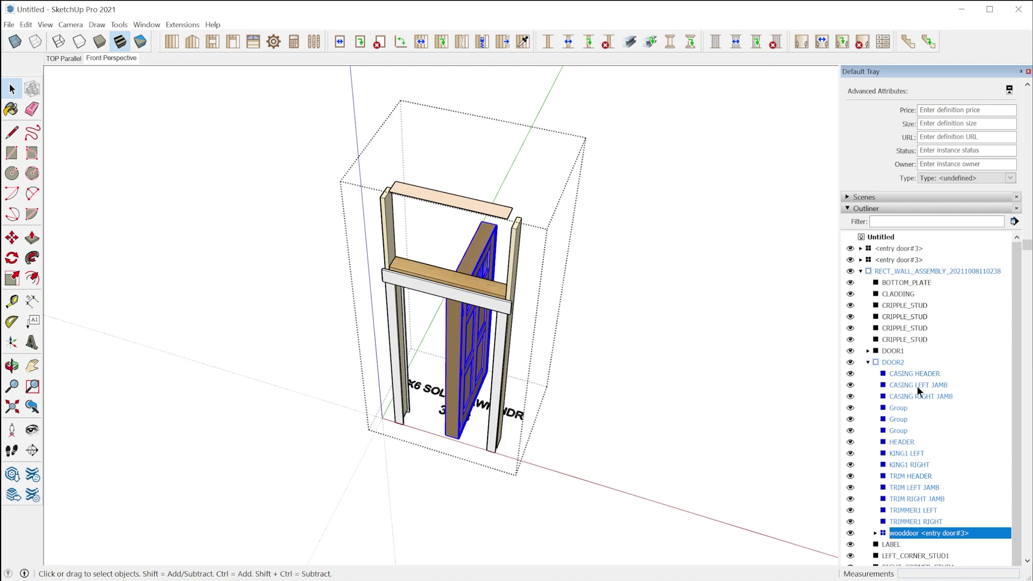
pyautogui.scroll(-1, 918, 387)
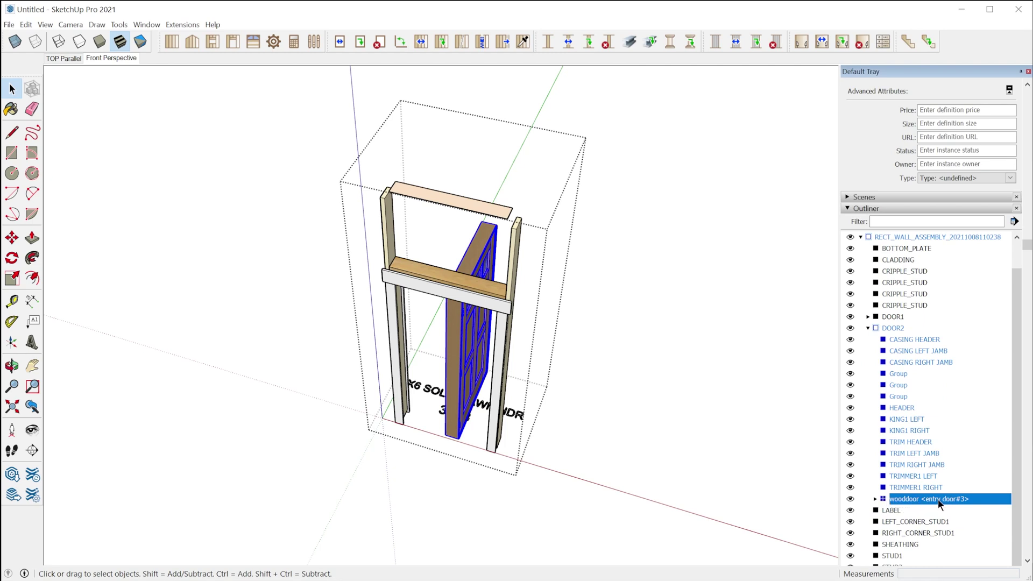
pyautogui.click(875, 500)
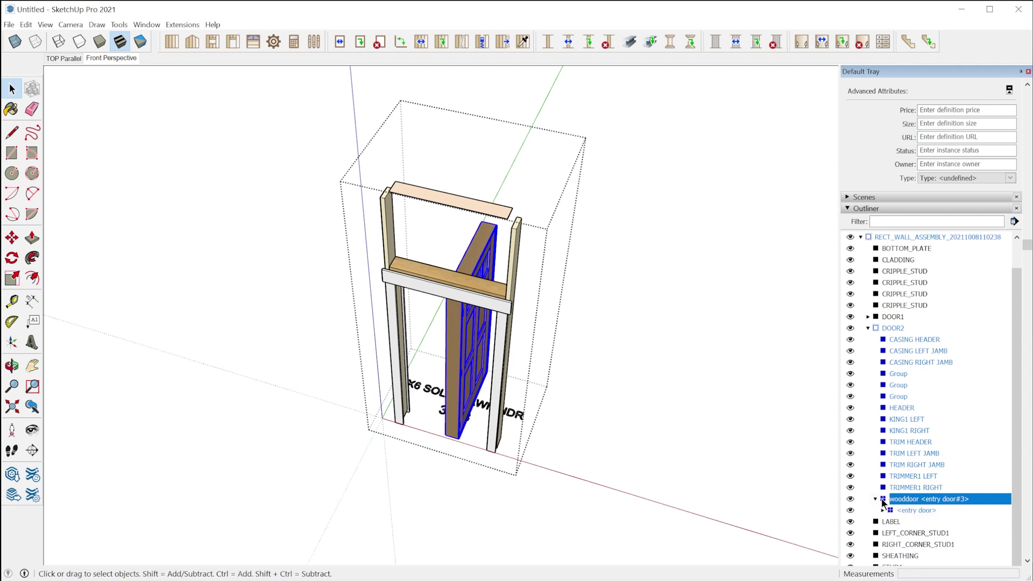
pyautogui.scroll(1, 883, 503)
pyautogui.scroll(-2, 889, 487)
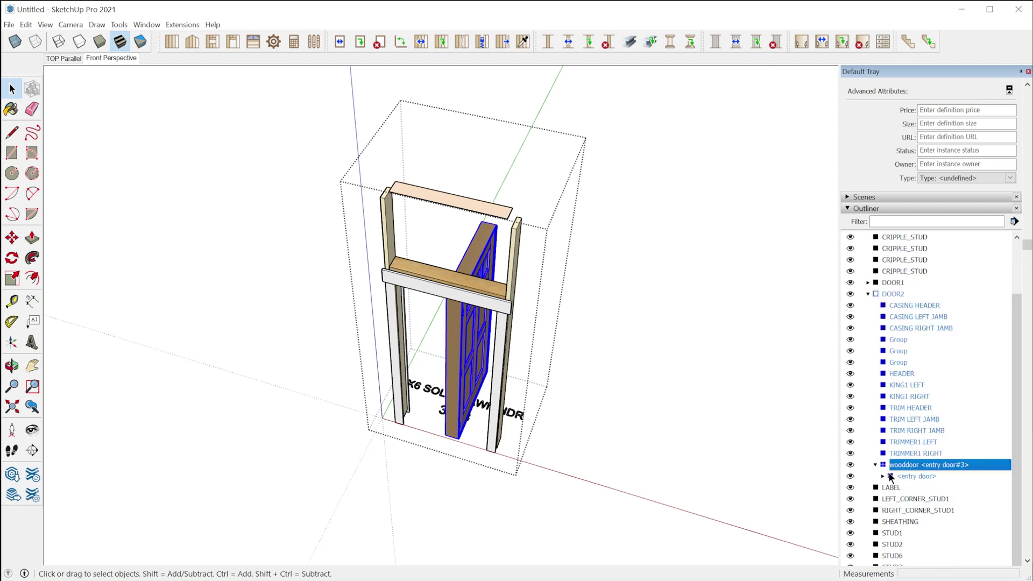
pyautogui.click(890, 477)
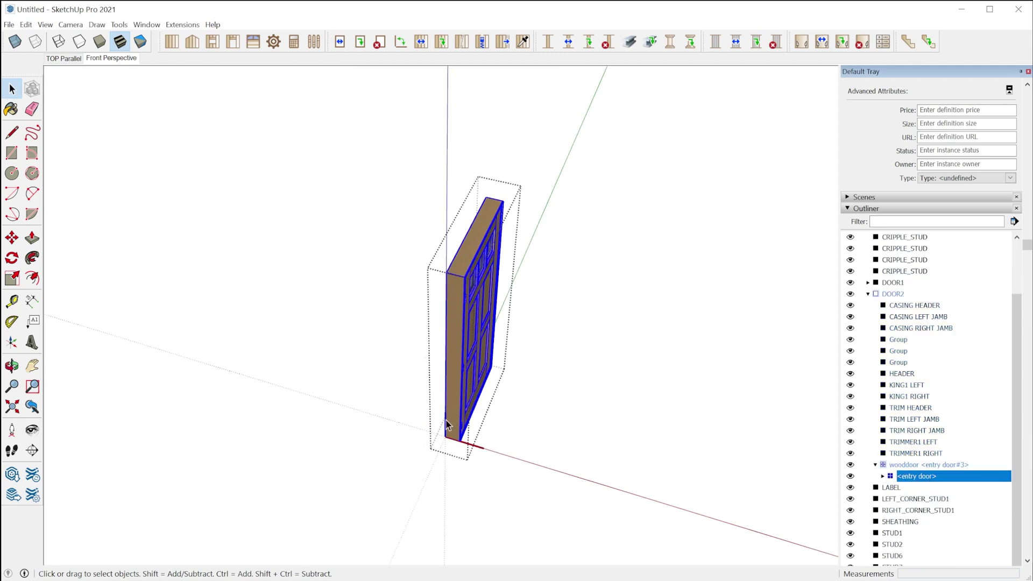
# Step: Show the rest of the model during component editing and view the nested entry door against its wall opening
pyautogui.scroll(3, 446, 421)
pyautogui.scroll(-3, 452, 461)
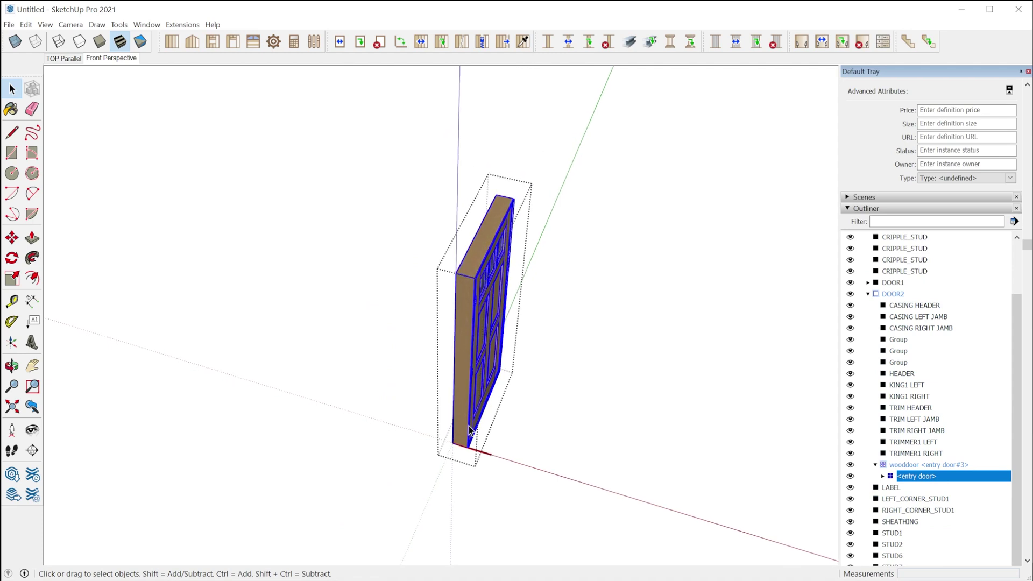
pyautogui.scroll(-1, 469, 426)
pyautogui.click(45, 25)
pyautogui.moveTo(117, 210)
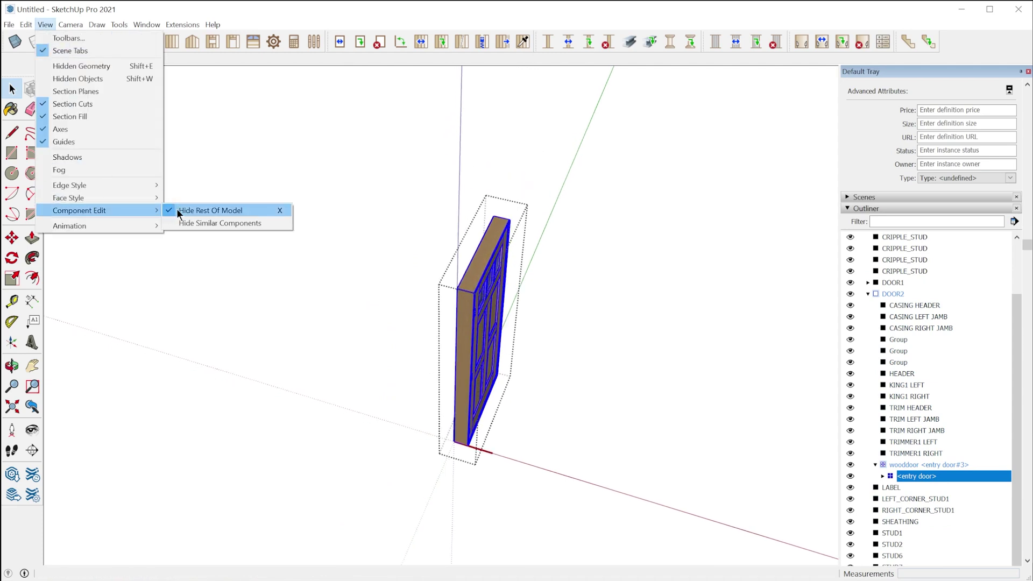
pyautogui.click(241, 12)
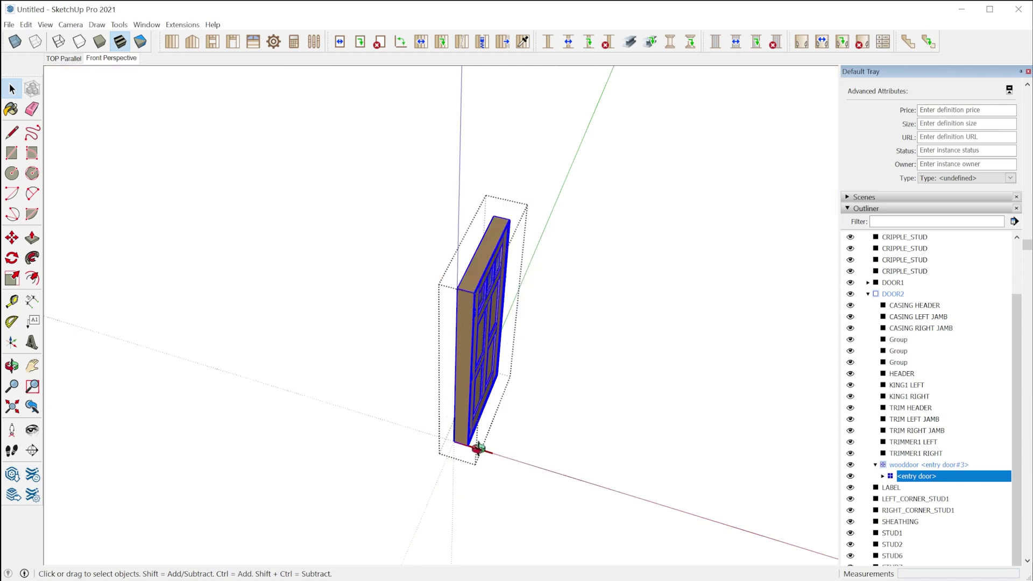
pyautogui.moveTo(476, 447); pyautogui.dragTo(248, 363, button='middle')
pyautogui.moveTo(249, 363); pyautogui.dragTo(512, 457)
pyautogui.press('space')
pyautogui.moveTo(466, 391); pyautogui.dragTo(460, 453, button='middle')
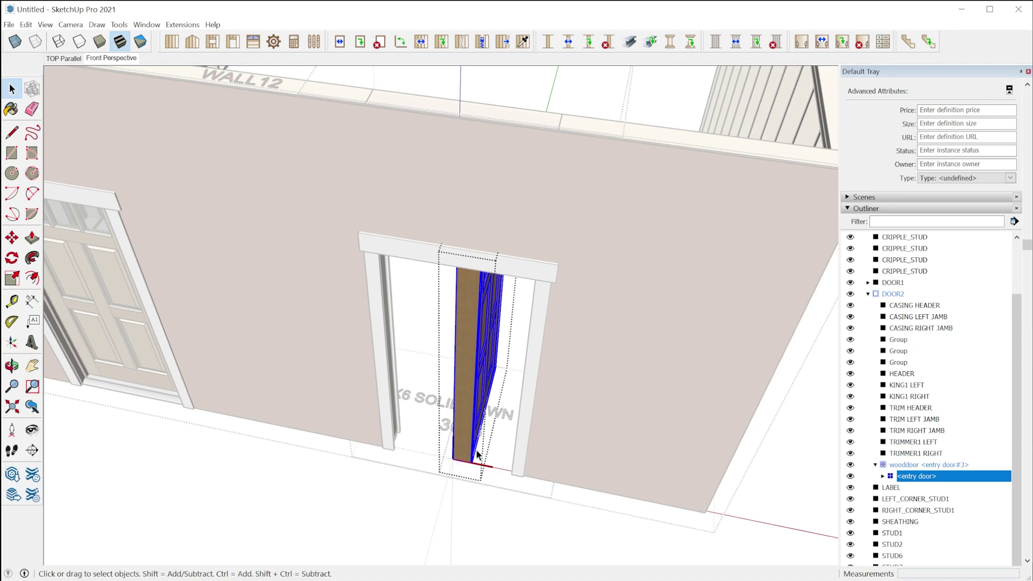
# Step: Rotate the nested entry door 90 degrees about the vertical axis so its face is parallel to the wall
pyautogui.scroll(3, 456, 466)
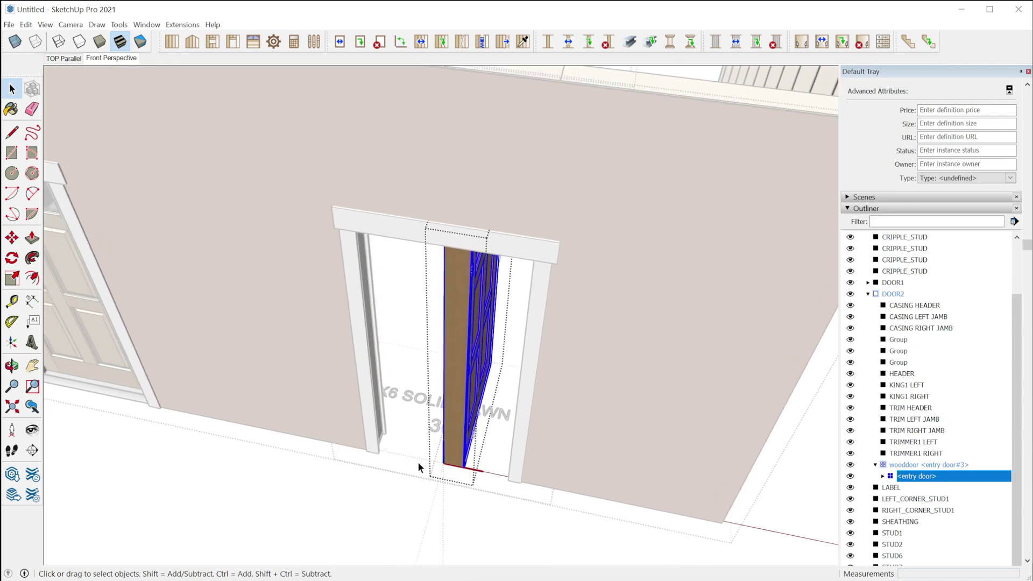
pyautogui.scroll(2, 460, 464)
pyautogui.press('q')
pyautogui.click(476, 493)
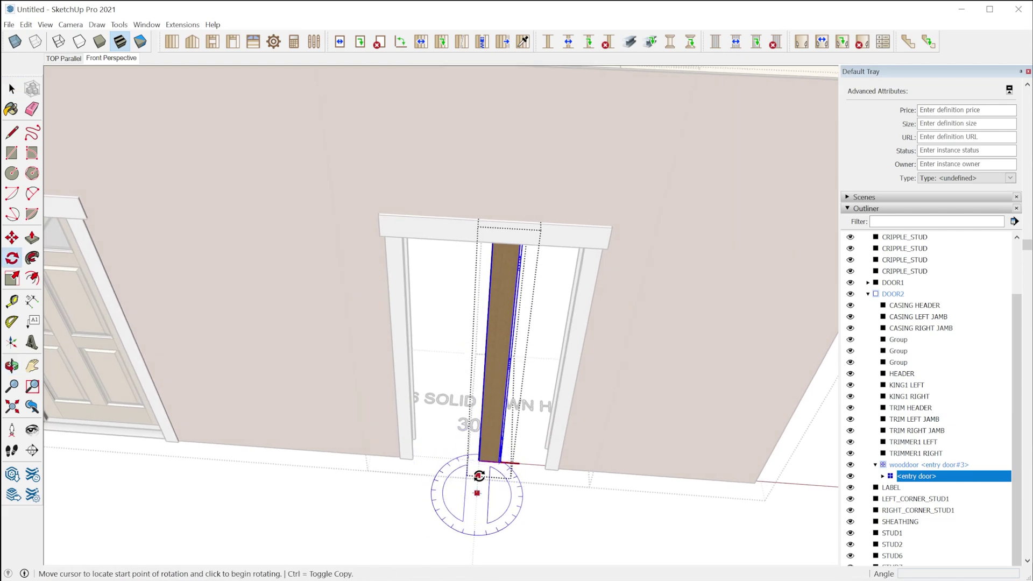
pyautogui.click(478, 475)
pyautogui.click(521, 491)
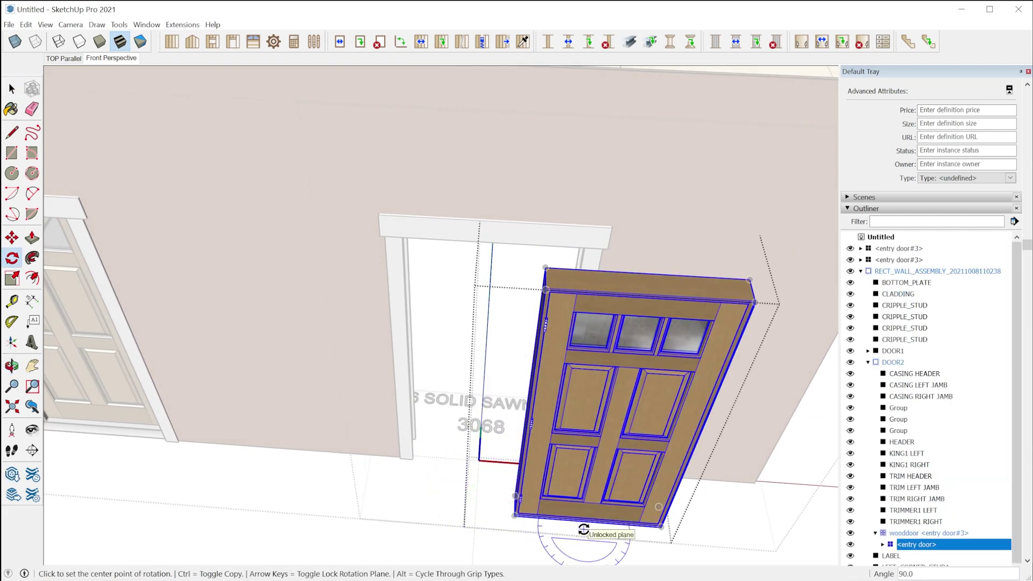
# Step: Move the nested entry door by its lower corner about 1' 3 1/4" toward the wall opening, aligning it with the exterior jamb trim
pyautogui.press('m')
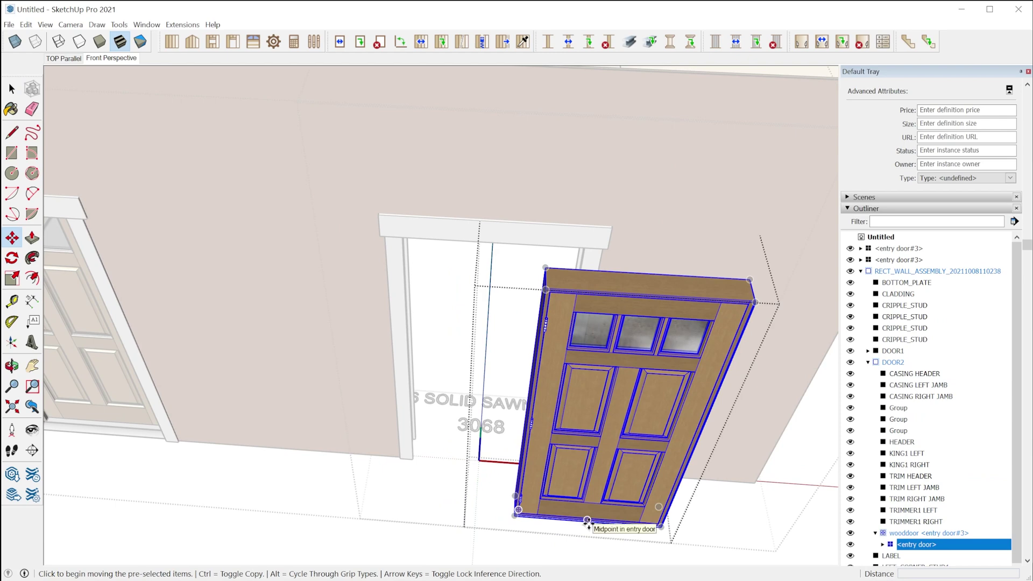
pyautogui.click(588, 521)
pyautogui.moveTo(588, 522); pyautogui.dragTo(339, 461, button='middle')
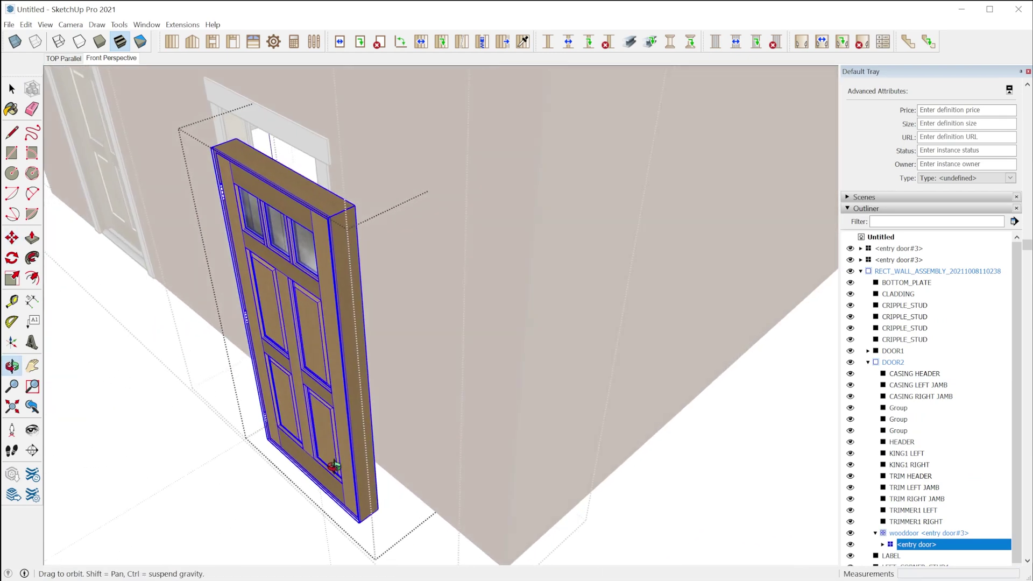
pyautogui.scroll(3, 299, 430)
pyautogui.scroll(-2, 299, 431)
pyautogui.moveTo(296, 427); pyautogui.dragTo(347, 441, button='middle')
pyautogui.press('m')
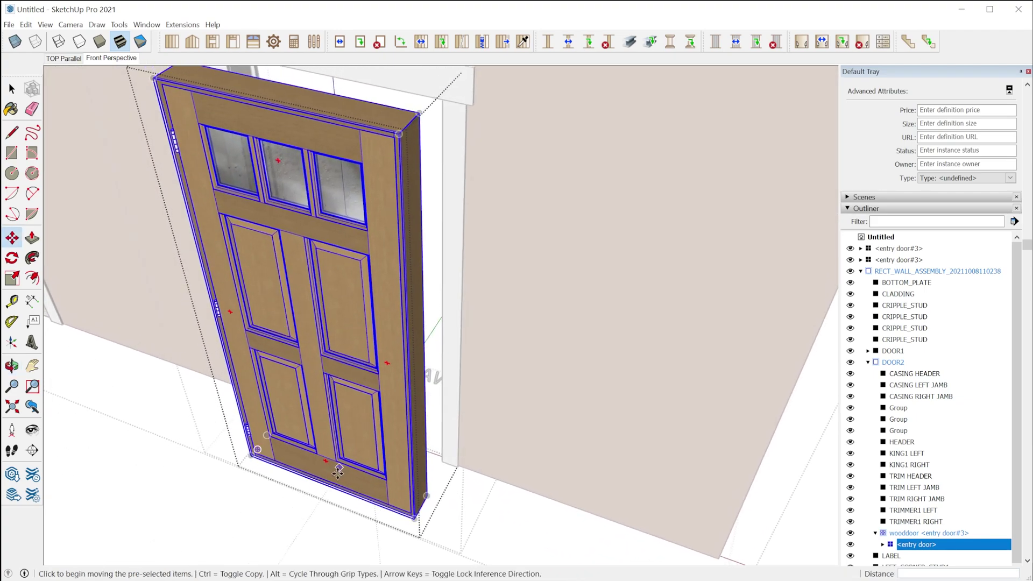
pyautogui.scroll(5, 409, 514)
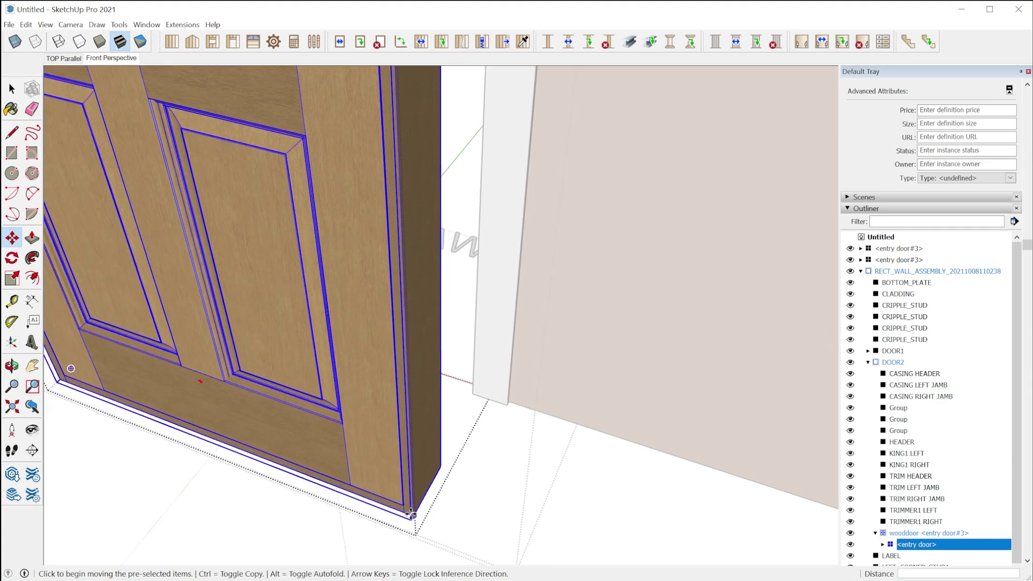
pyautogui.click(415, 515)
pyautogui.scroll(6, 449, 318)
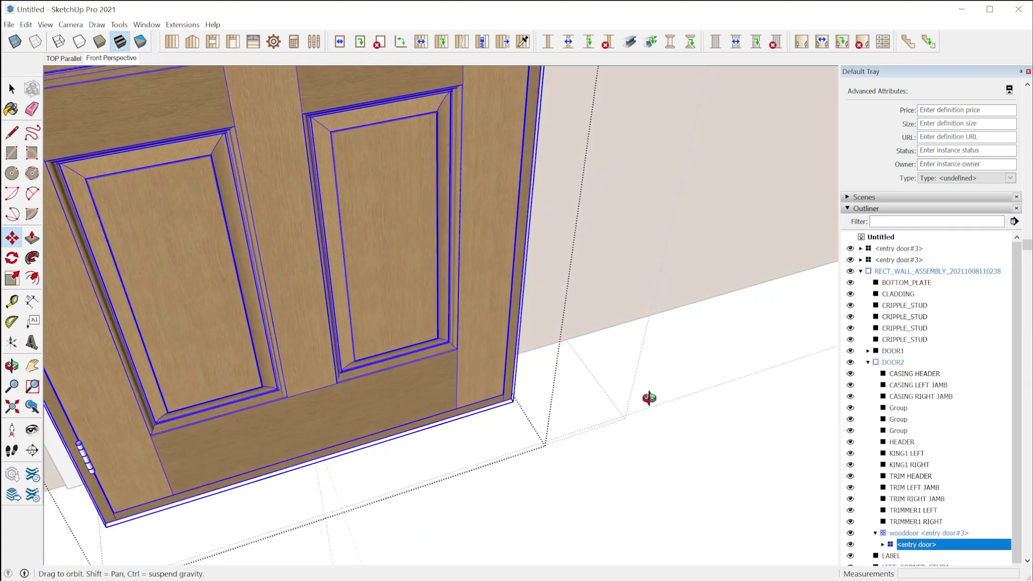
pyautogui.scroll(-5, 500, 452)
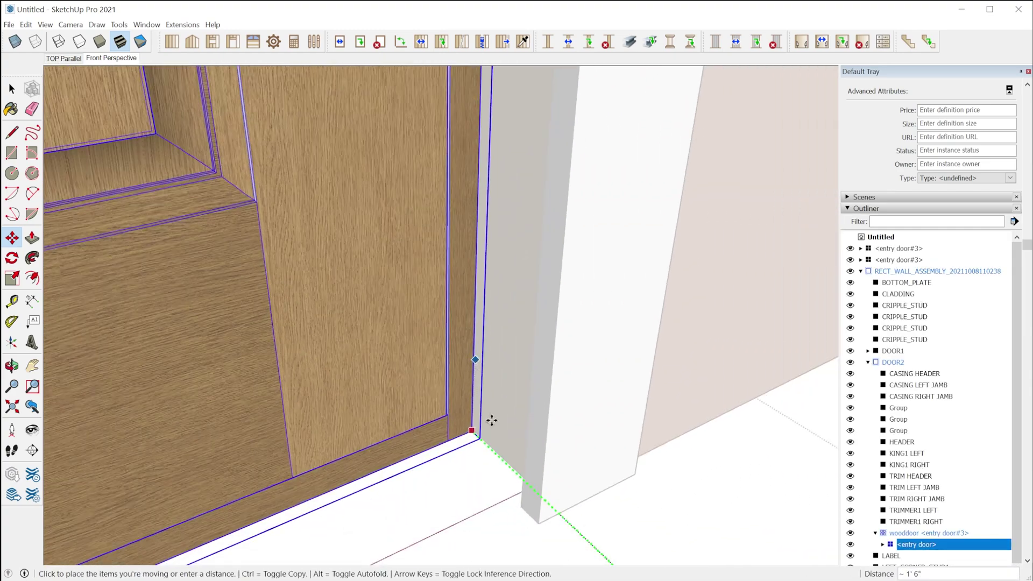
pyautogui.click(536, 514)
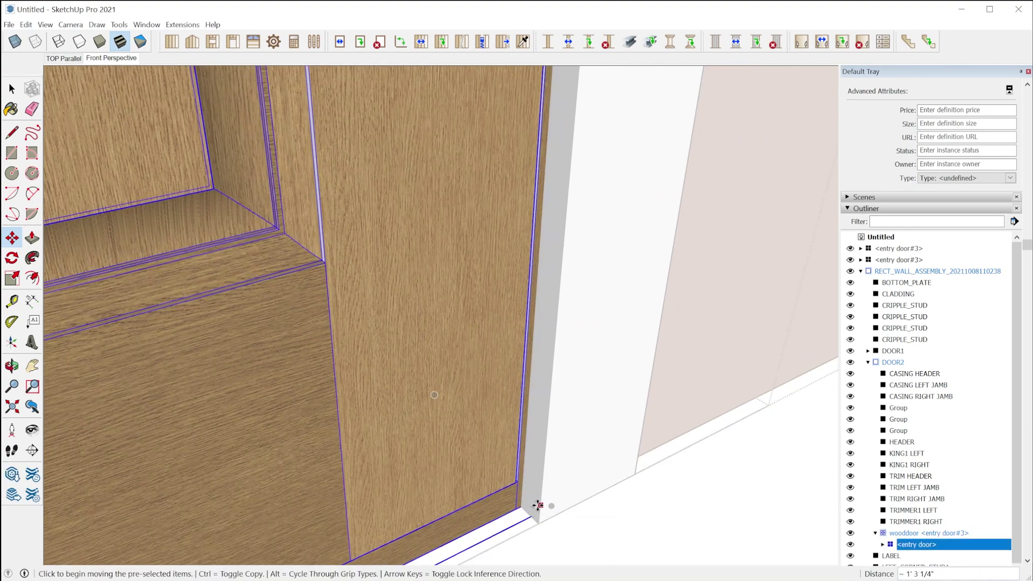
# Step: Leave the wooddoor component's editing context and select the whole wooddoor component inside the DOOR2 assembly
pyautogui.scroll(-8, 602, 500)
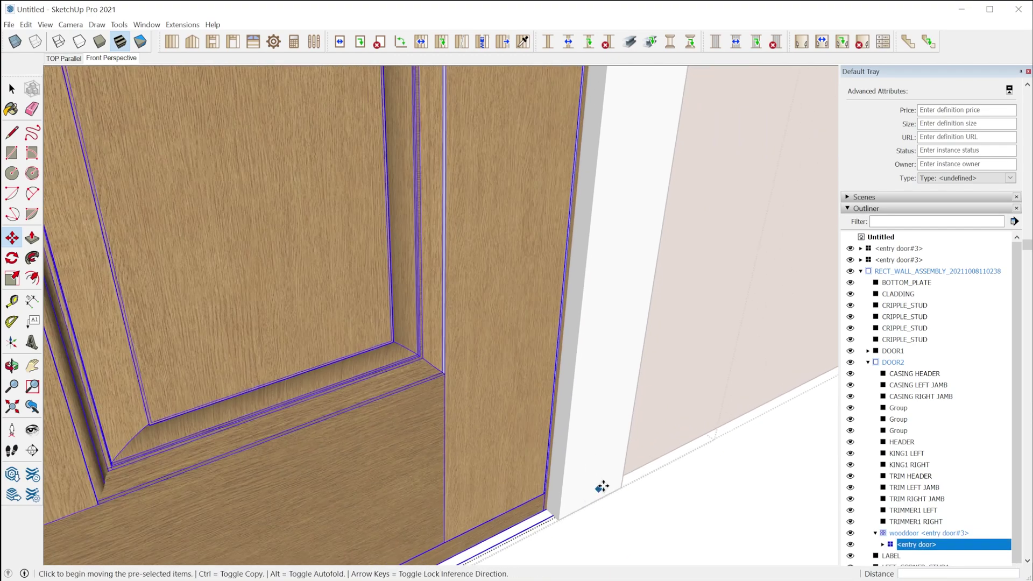
pyautogui.moveTo(569, 516); pyautogui.dragTo(680, 526, button='middle')
pyautogui.press('space')
pyautogui.click(679, 525)
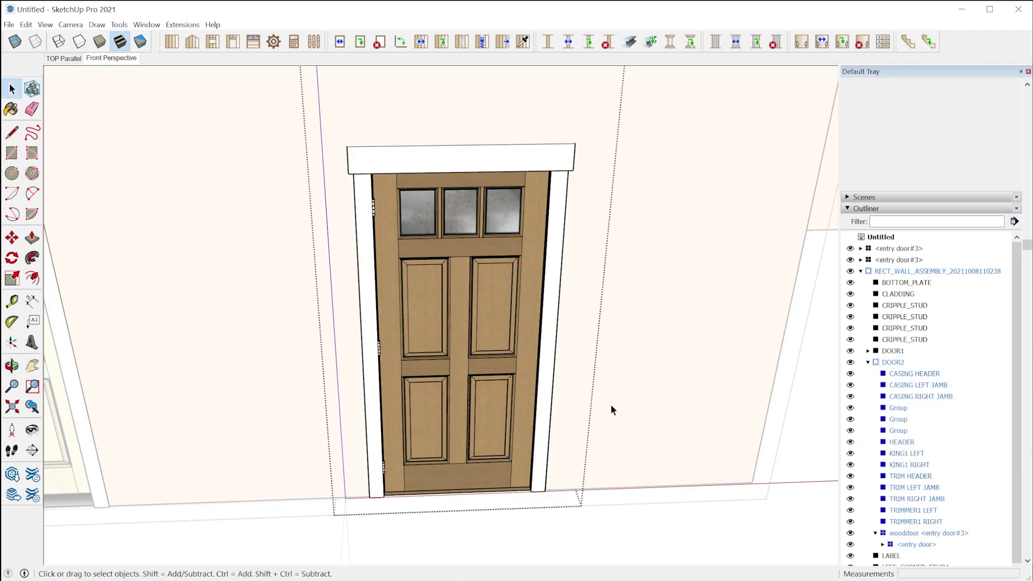
pyautogui.click(505, 380)
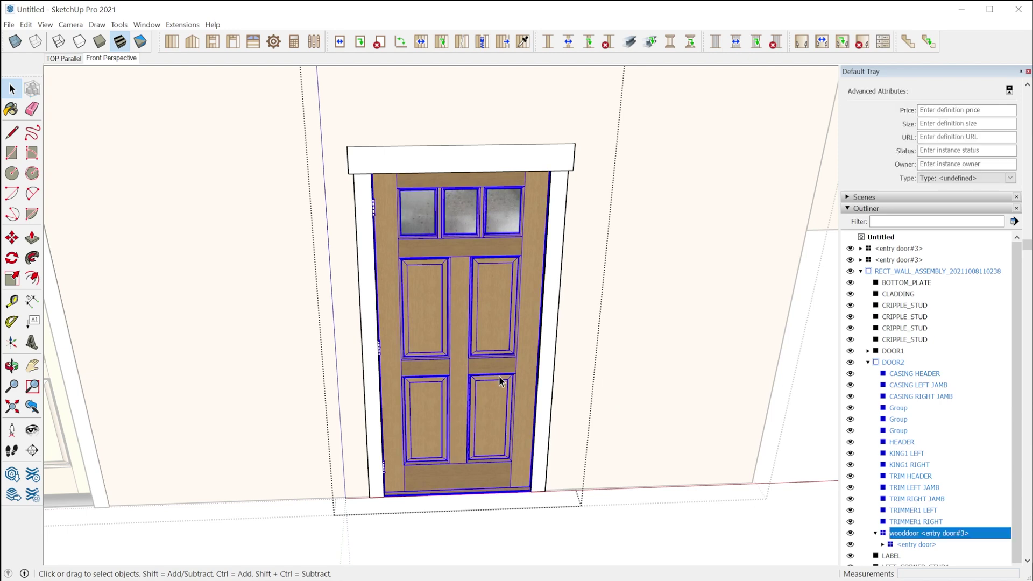
pyautogui.scroll(-6, 498, 431)
pyautogui.moveTo(559, 417); pyautogui.dragTo(539, 446, button='middle')
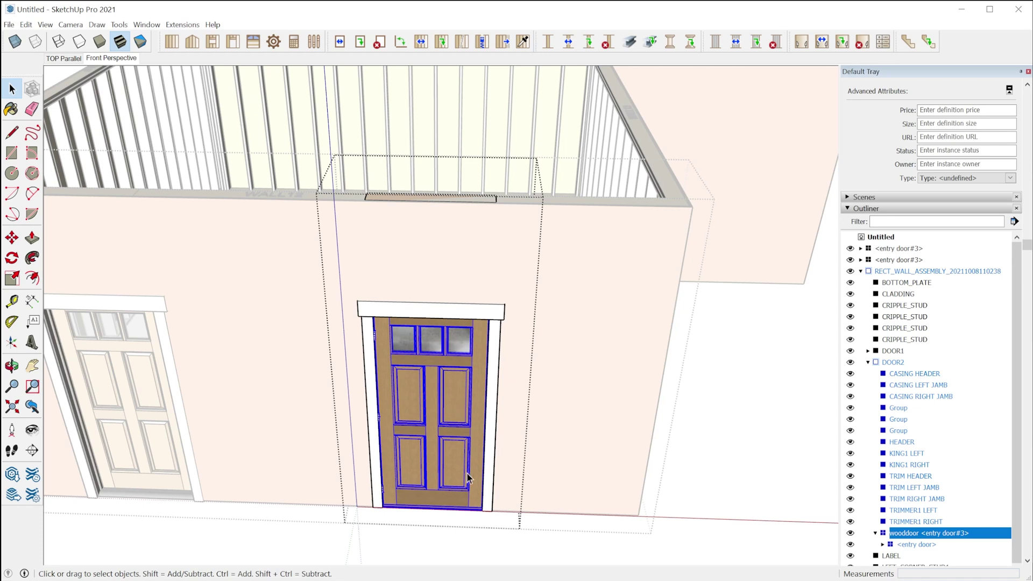
# Step: Save the wooddoor component over wooddoor.skp in the library's doors folder and leave the assembly's editing context
pyautogui.rightClick(905, 535)
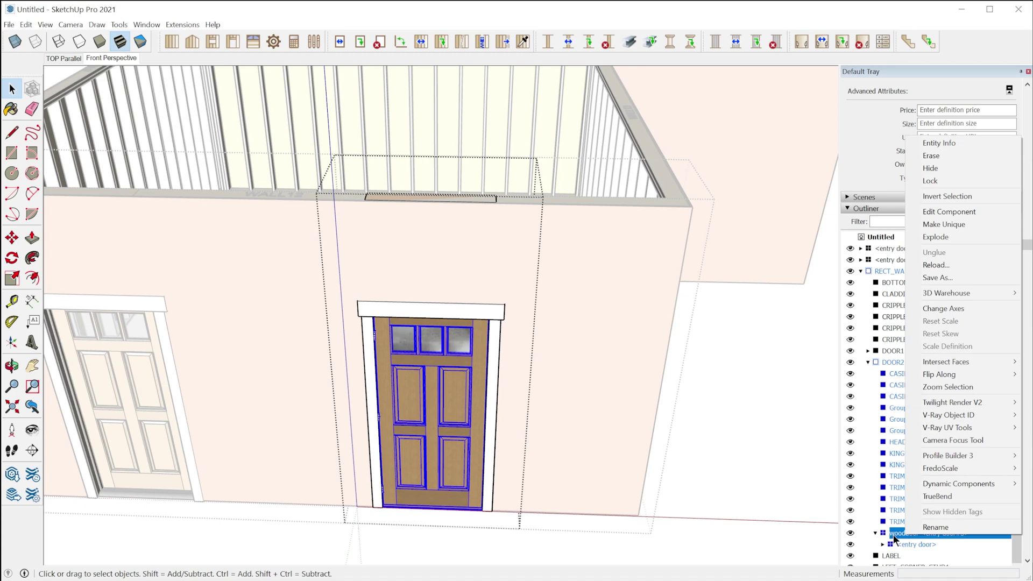
pyautogui.rightClick(893, 534)
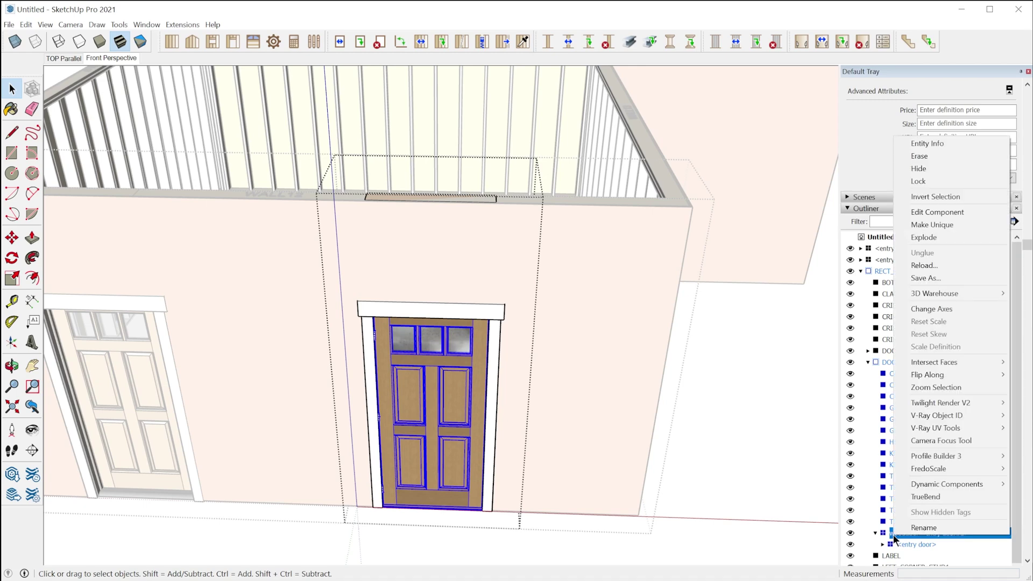
pyautogui.click(944, 277)
pyautogui.click(263, 144)
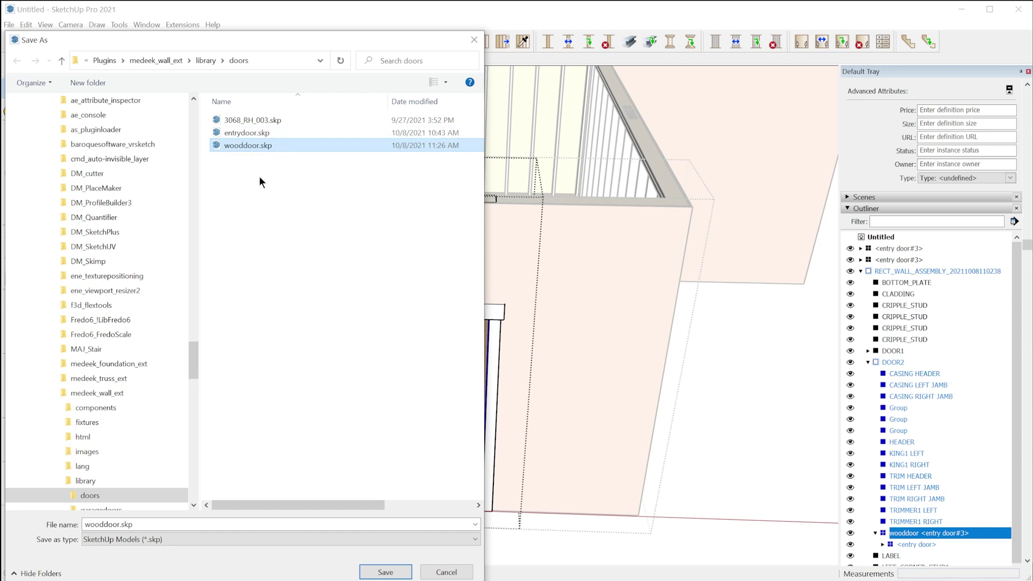
pyautogui.click(395, 573)
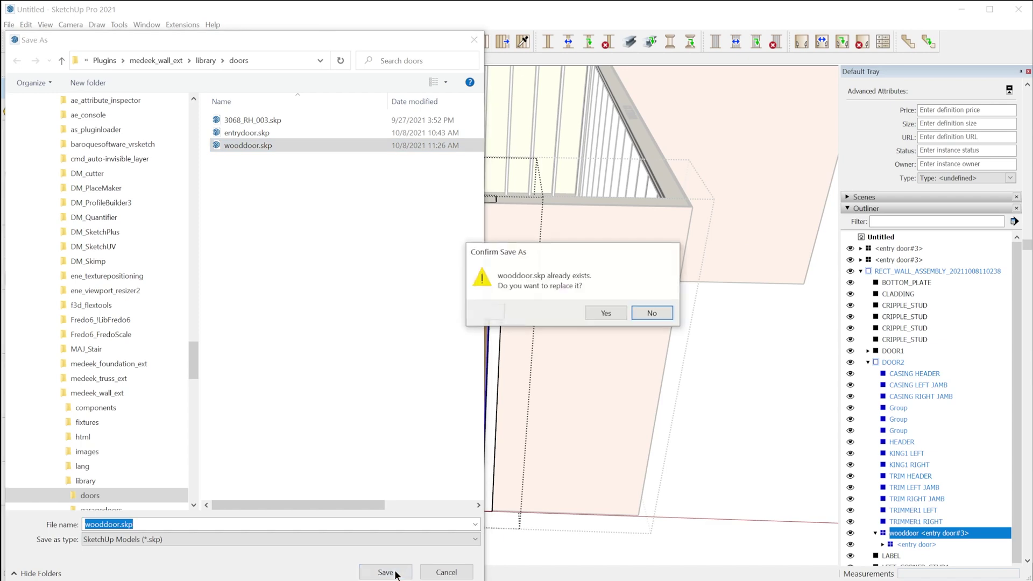
pyautogui.click(603, 313)
pyautogui.click(715, 369)
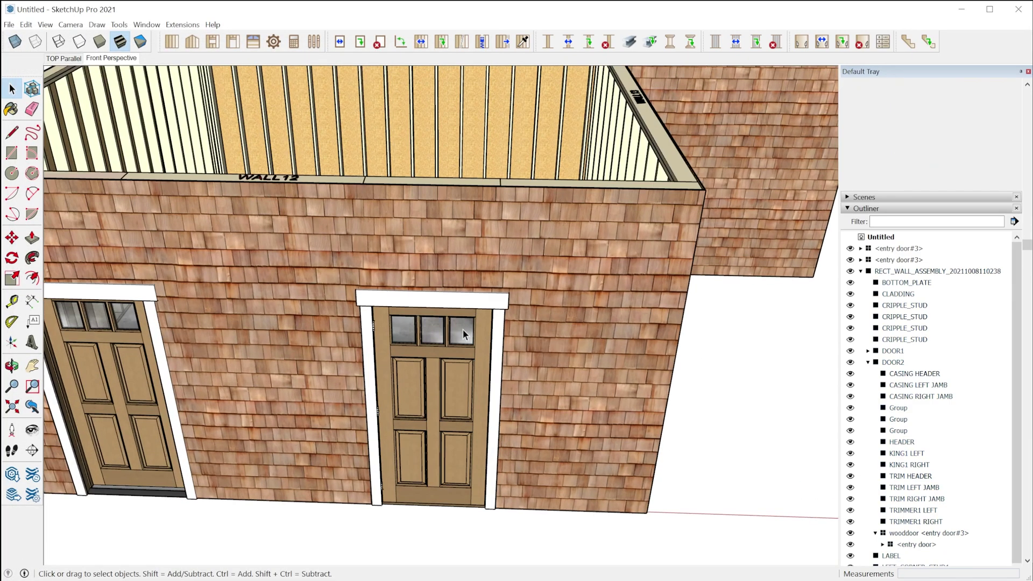
# Step: Examine the repositioned entry door's fit within its trim and casing from outside and inside the wall
pyautogui.moveTo(463, 333); pyautogui.dragTo(657, 132, button='middle')
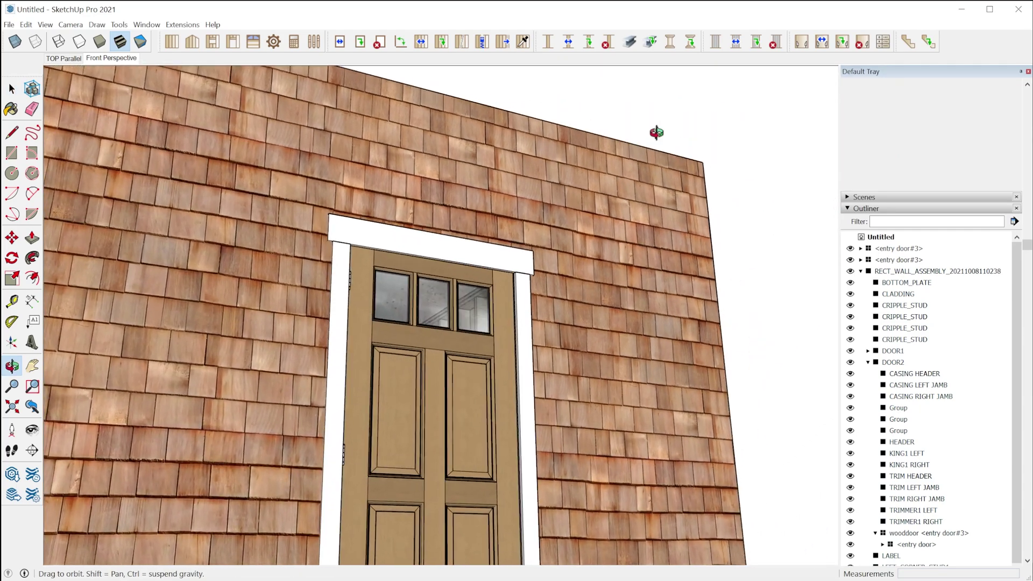
pyautogui.scroll(3, 499, 265)
pyautogui.scroll(3, 323, 271)
pyautogui.moveTo(324, 271); pyautogui.dragTo(690, 334, button='middle')
pyautogui.scroll(-5, 592, 323)
pyautogui.moveTo(506, 308); pyautogui.dragTo(360, 381, button='middle')
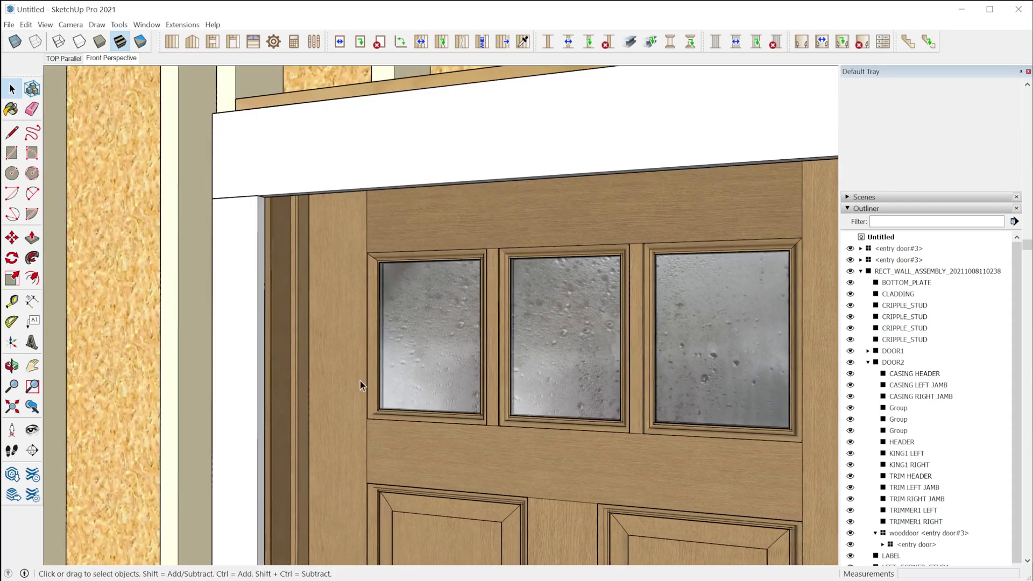
pyautogui.scroll(-2, 402, 334)
pyautogui.moveTo(402, 334); pyautogui.dragTo(612, 242, button='middle')
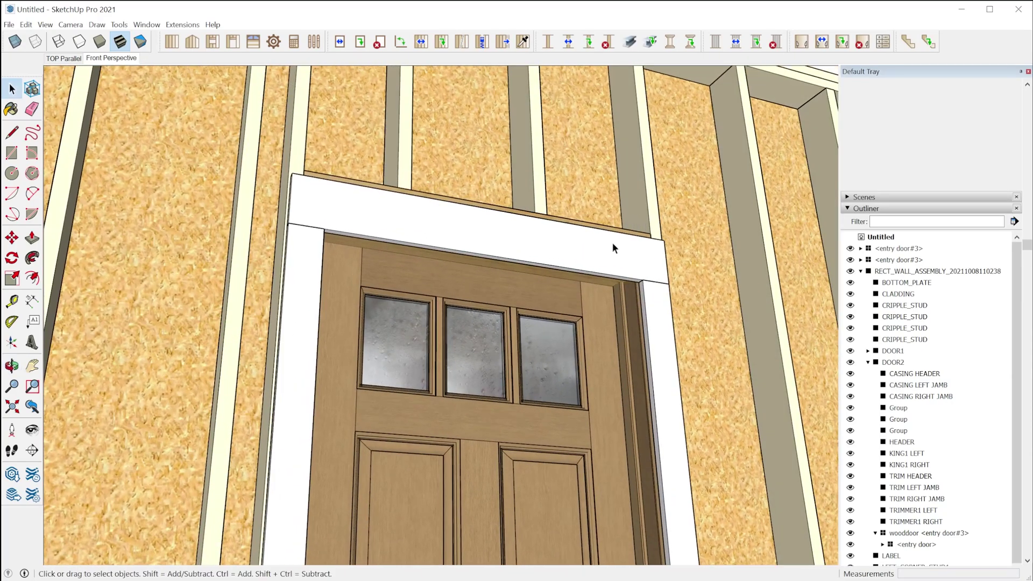
# Step: Inspect the upper part of the door against the surrounding framing in X-ray view and restore the normal view
pyautogui.hotkey('alt', 'x')
pyautogui.scroll(1, 631, 307)
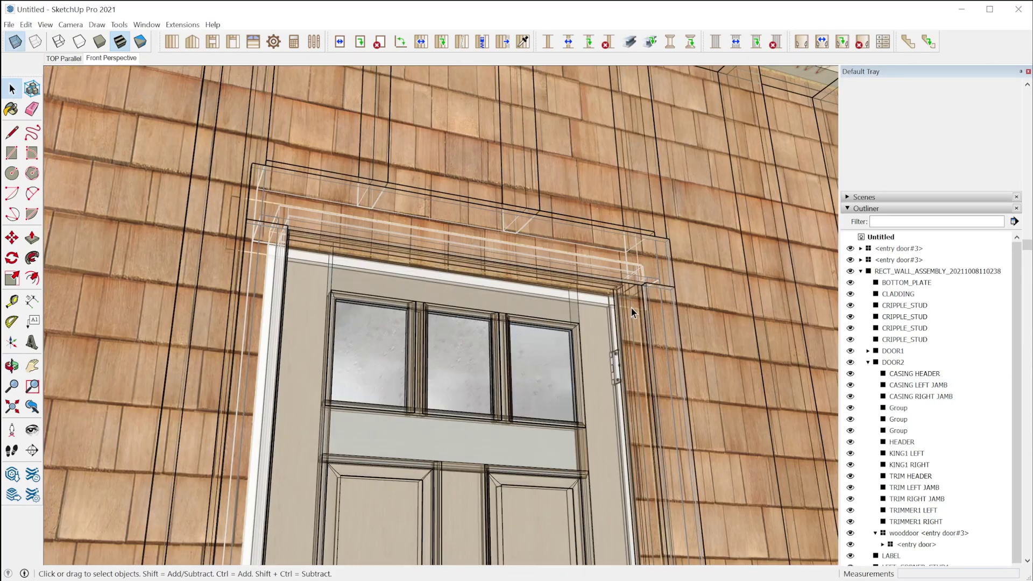
pyautogui.scroll(3, 625, 314)
pyautogui.moveTo(637, 301); pyautogui.dragTo(521, 435, button='middle')
pyautogui.scroll(-5, 620, 263)
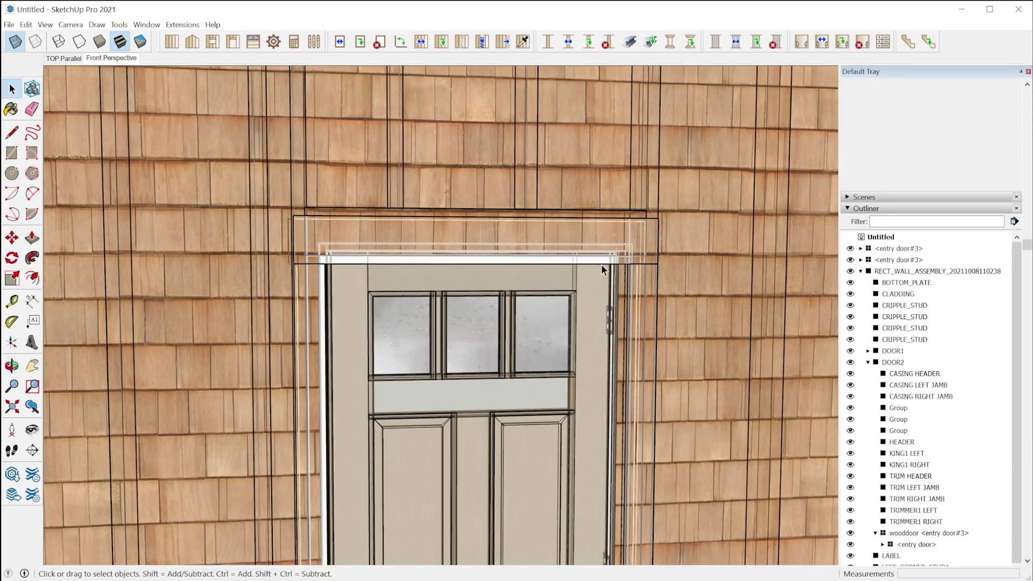
pyautogui.hotkey('alt', 'x')
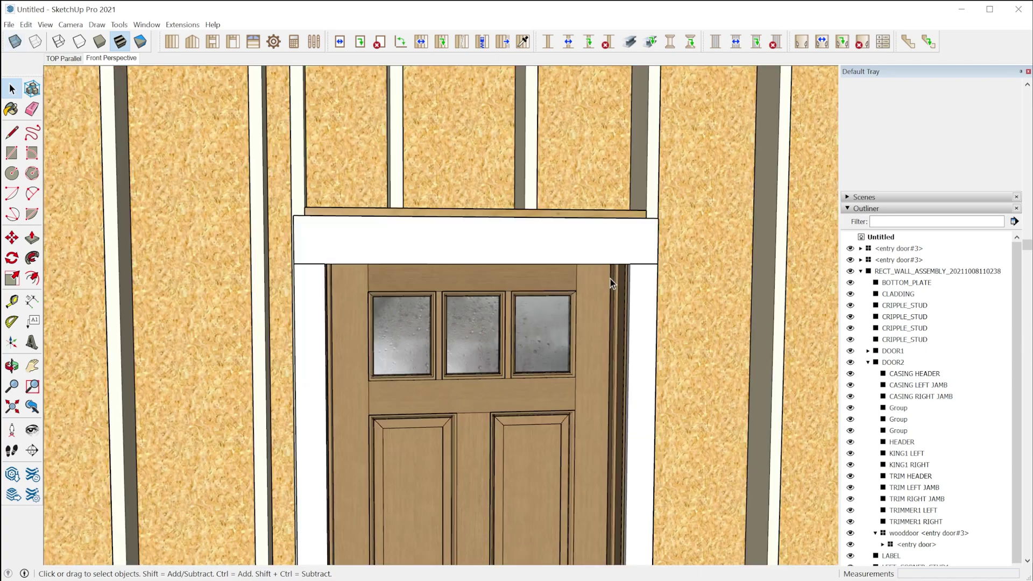
# Step: Review DOOR2's width and height settings in the door assembly editor against its head and jamb, and close the editor
pyautogui.scroll(-2, 583, 244)
pyautogui.moveTo(583, 244); pyautogui.dragTo(367, 70, button='middle')
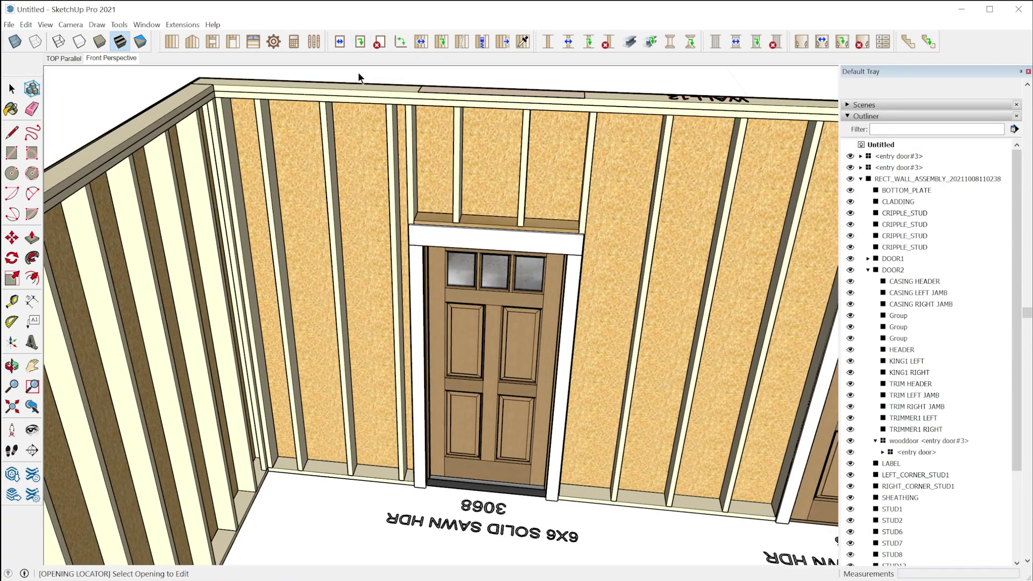
pyautogui.click(456, 279)
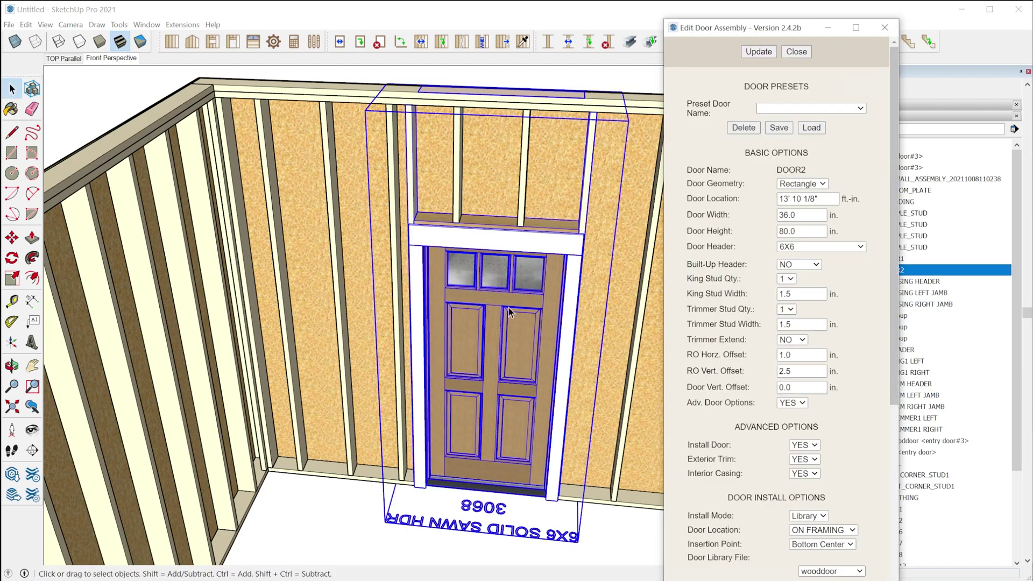
pyautogui.click(799, 216)
pyautogui.click(805, 231)
pyautogui.scroll(10, 597, 262)
pyautogui.moveTo(560, 259); pyautogui.dragTo(491, 383, button='middle')
pyautogui.scroll(-5, 405, 300)
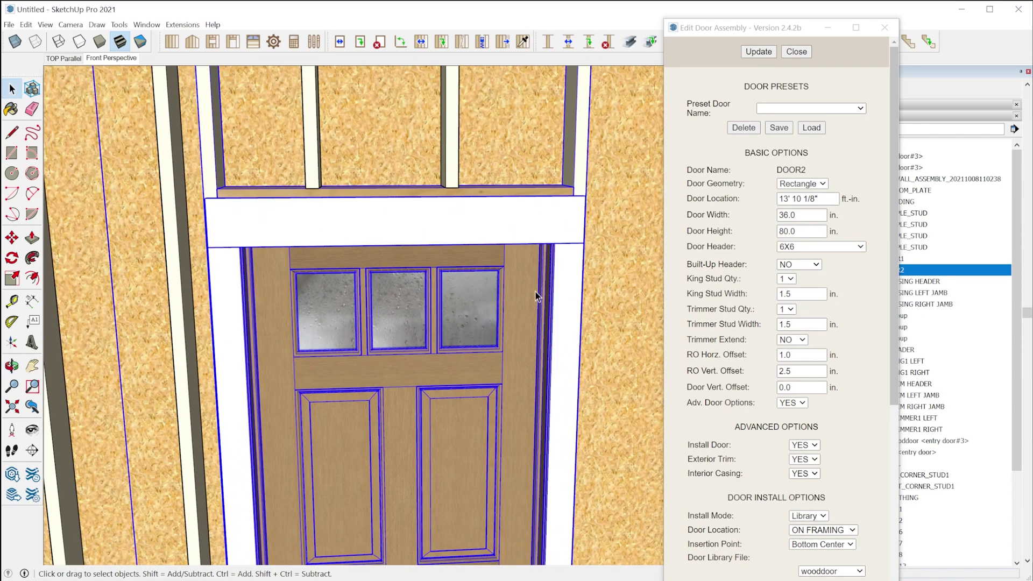
pyautogui.click(804, 52)
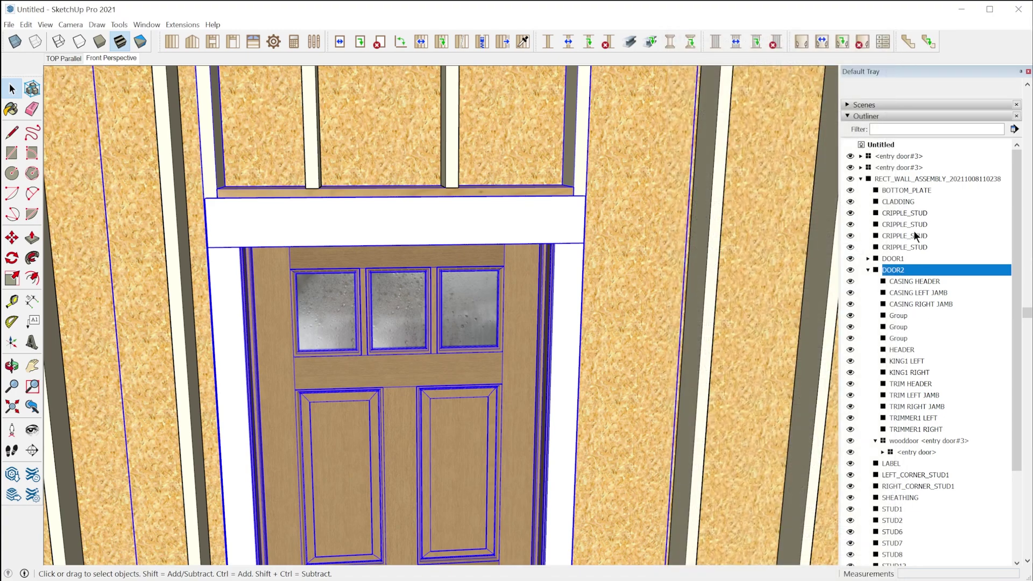
# Step: Hide the wall_casing tag to expose the framing around the entry door's interior side
pyautogui.click(848, 116)
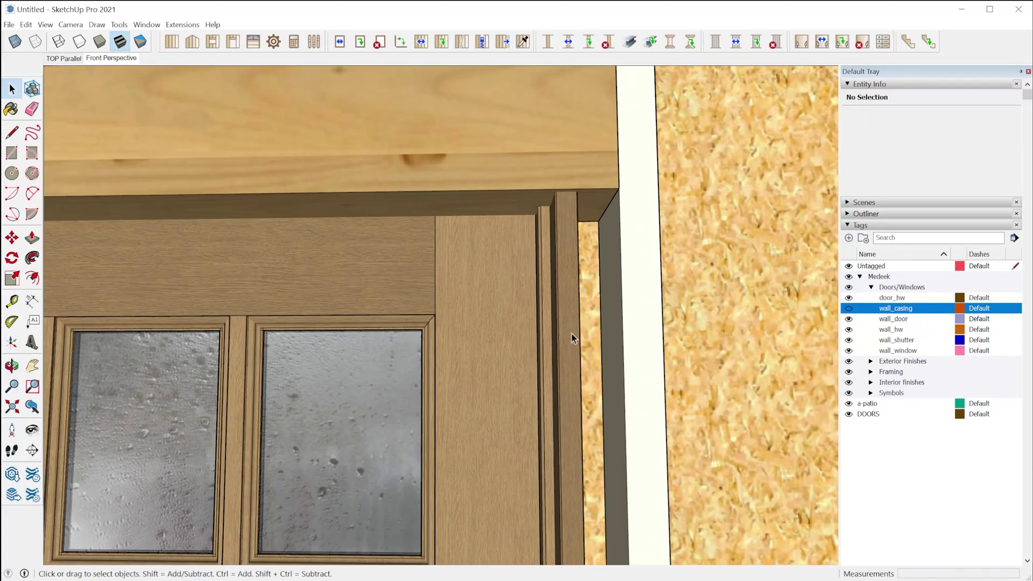
pyautogui.moveTo(577, 328); pyautogui.dragTo(572, 359, button='middle')
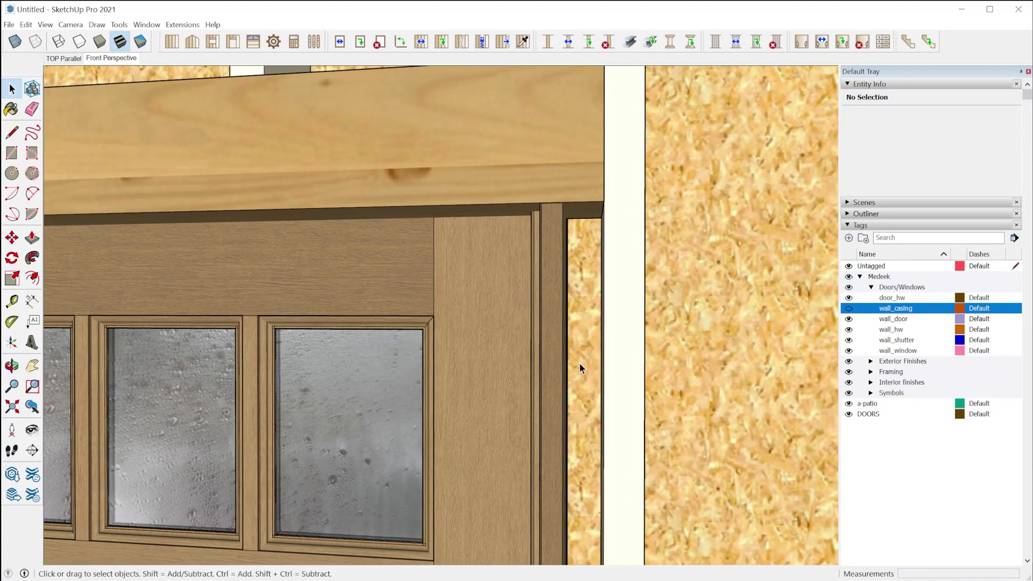
pyautogui.scroll(-5, 603, 372)
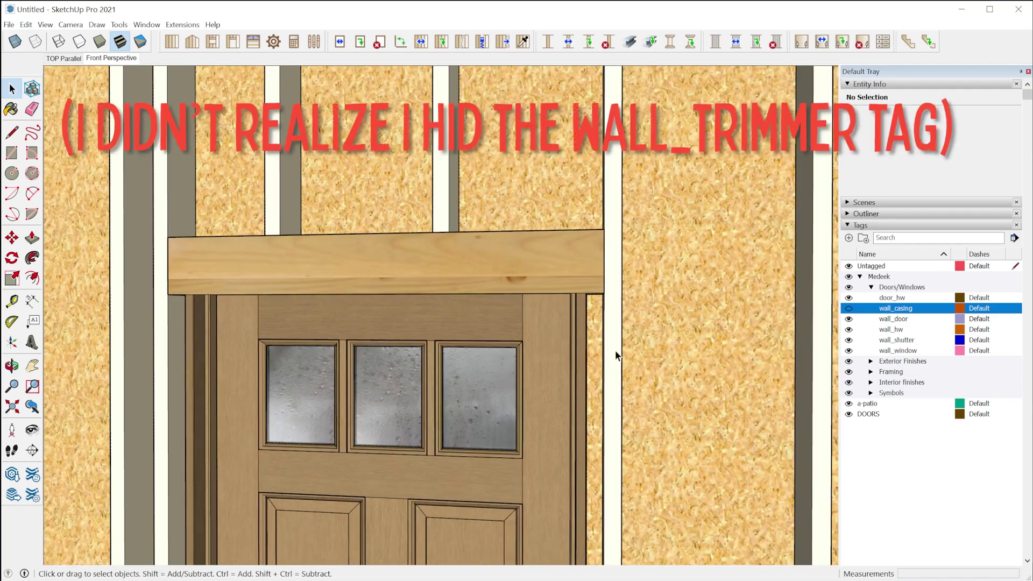
pyautogui.moveTo(615, 350); pyautogui.dragTo(561, 368, button='middle')
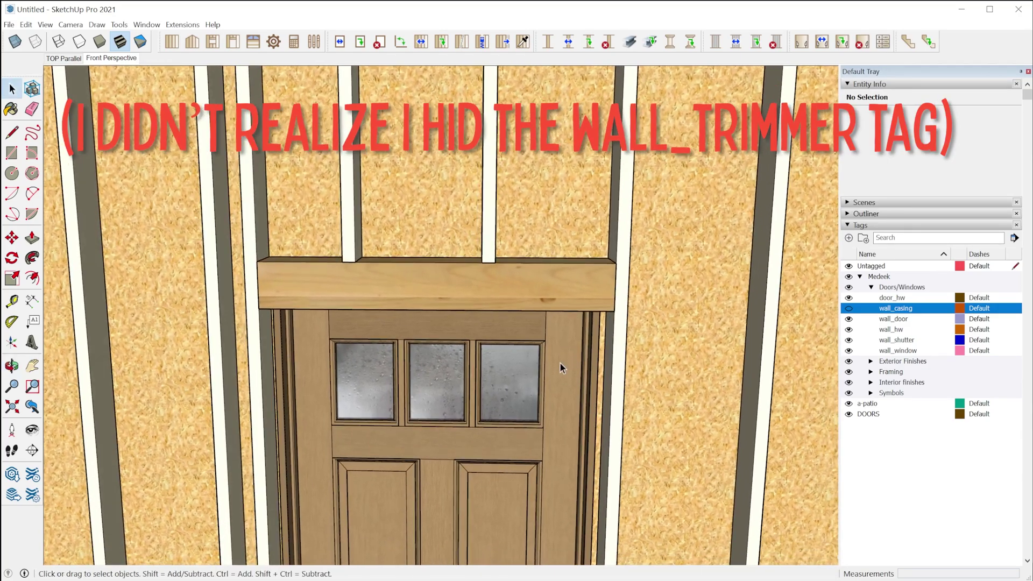
pyautogui.scroll(-6, 503, 296)
pyautogui.moveTo(496, 434); pyautogui.dragTo(479, 398, button='middle')
pyautogui.scroll(6, 480, 355)
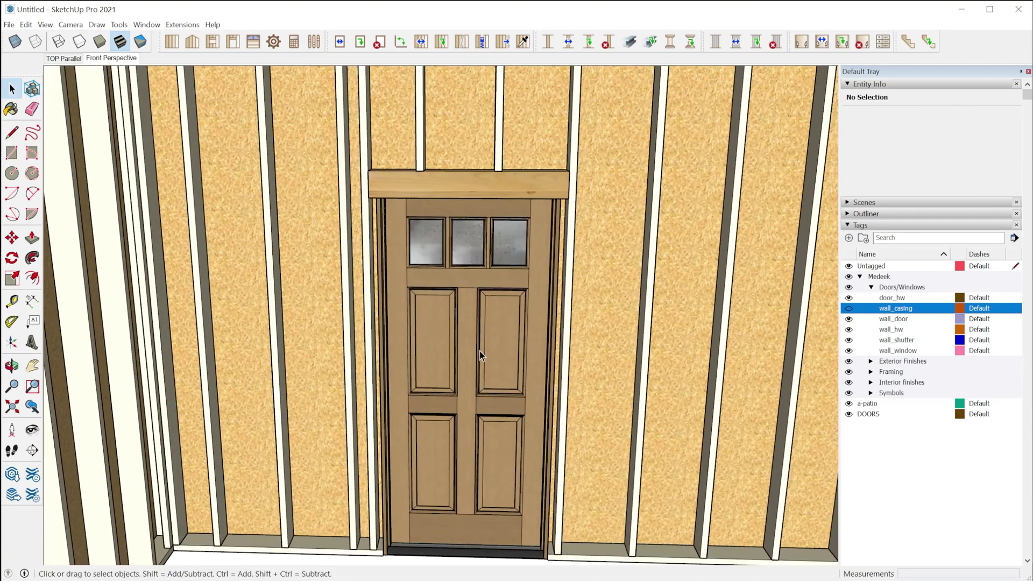
# Step: Set DOOR2's door height to 82.0 in. and update the door assembly
pyautogui.click(360, 41)
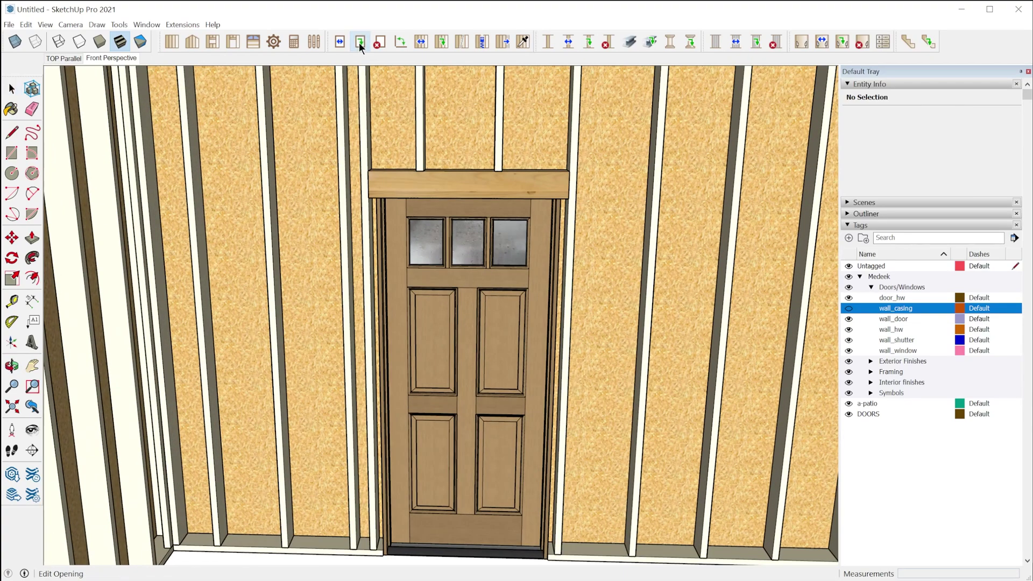
pyautogui.click(516, 237)
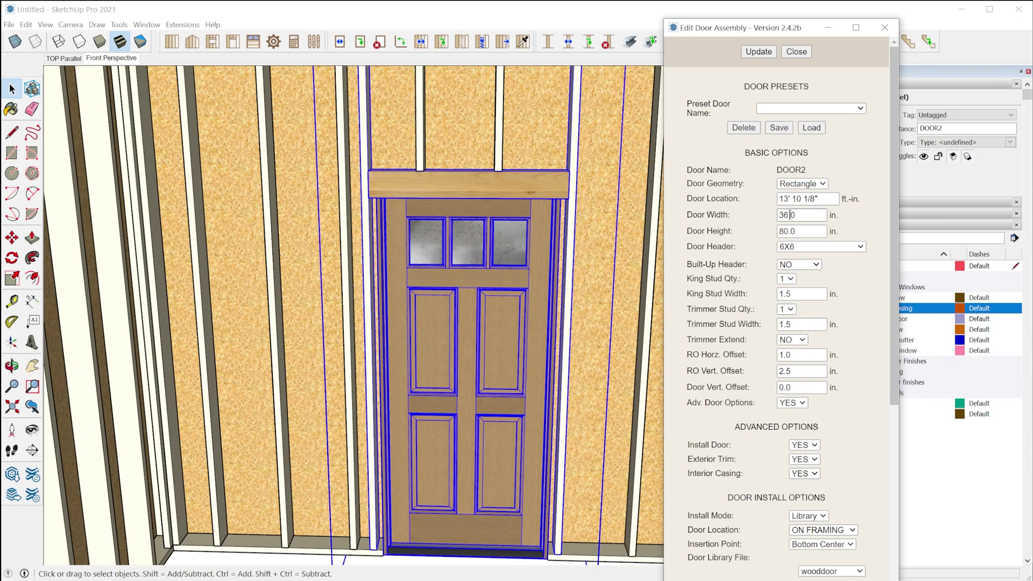
pyautogui.click(788, 215)
pyautogui.click(788, 231)
pyautogui.write('2')
pyautogui.click(767, 53)
# Step: Turn the wall_trim and wall_trimmer framing tags back on, keeping the door assembly editor open
pyautogui.scroll(3, 570, 202)
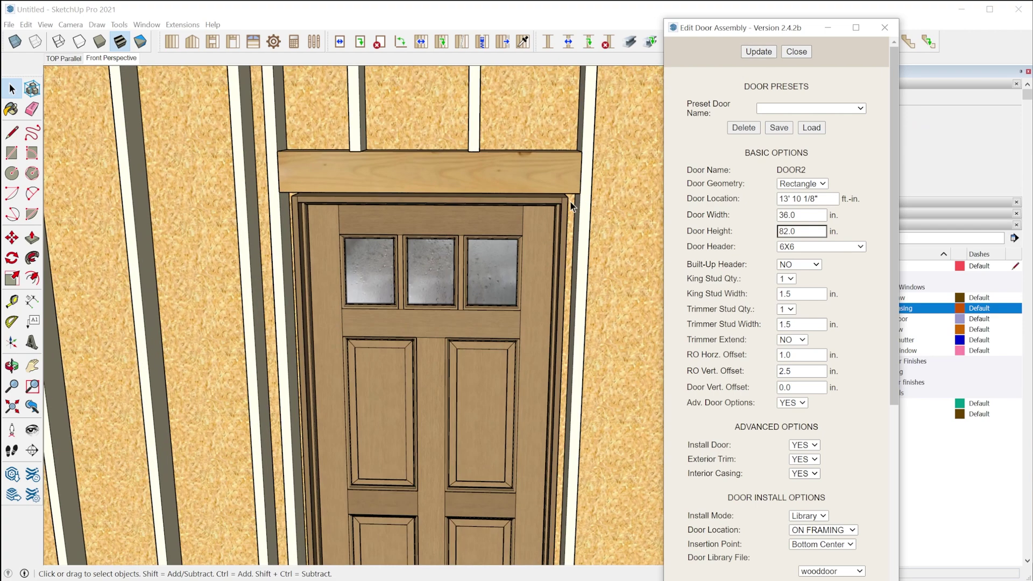
pyautogui.scroll(3, 571, 201)
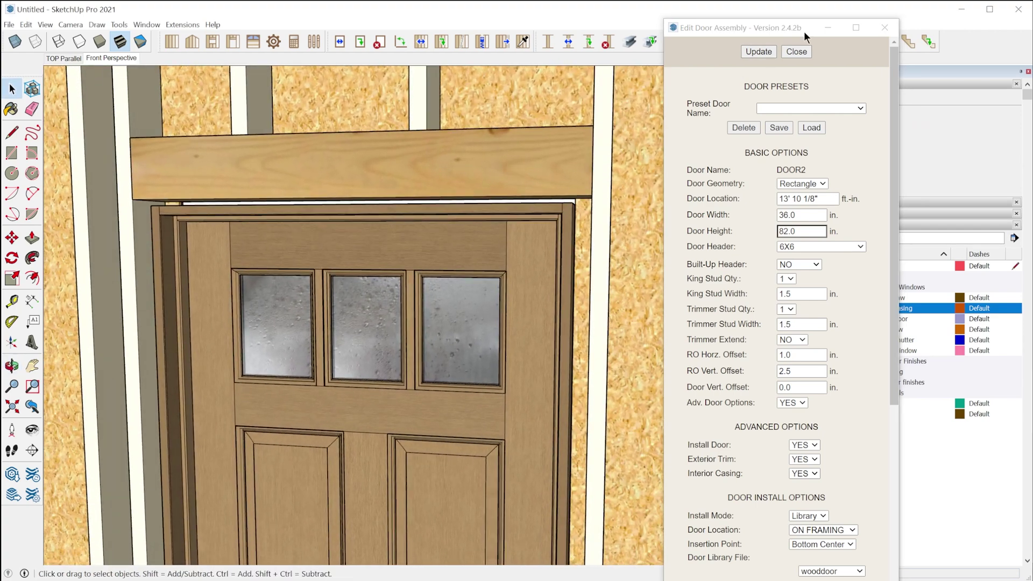
pyautogui.moveTo(803, 32); pyautogui.dragTo(693, 40)
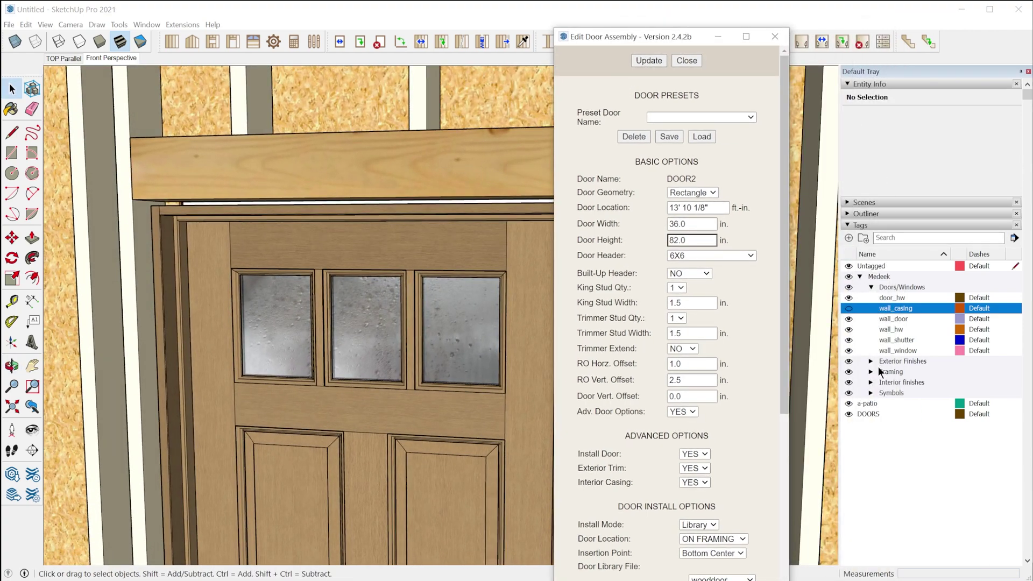
pyautogui.click(873, 371)
pyautogui.click(848, 487)
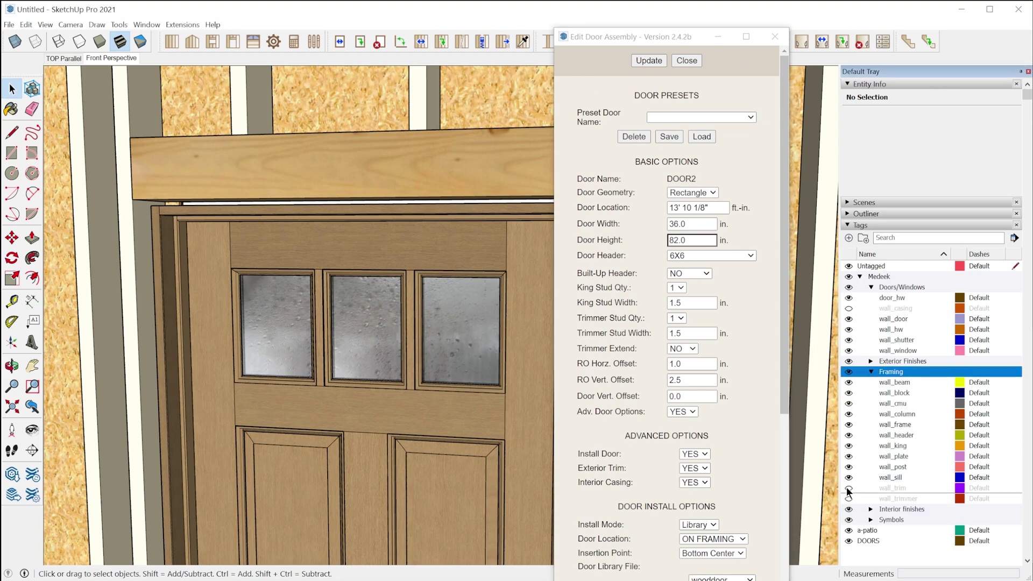
pyautogui.click(849, 498)
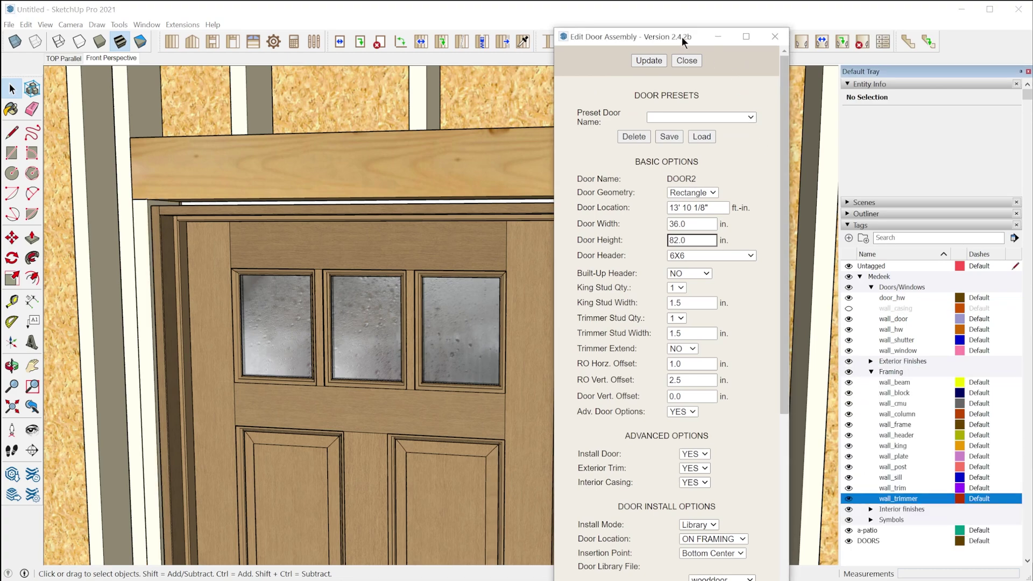
pyautogui.moveTo(682, 37); pyautogui.dragTo(936, 34)
# Step: Measure the width of the entry door's side jamb near its upper corner beside the trimmer
pyautogui.moveTo(699, 237); pyautogui.dragTo(604, 214, button='middle')
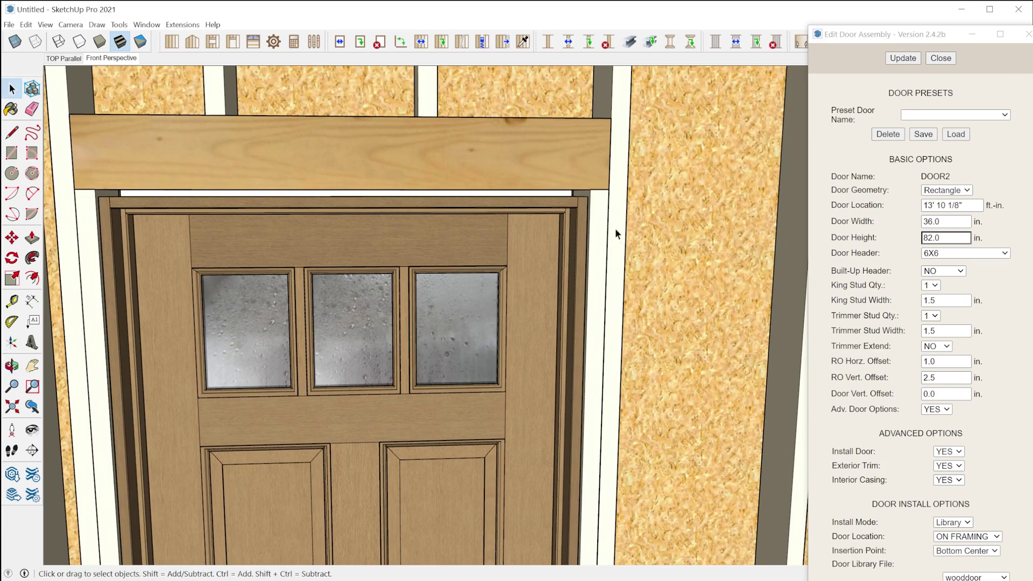
pyautogui.scroll(-3, 615, 228)
pyautogui.moveTo(600, 289); pyautogui.dragTo(579, 238, button='middle')
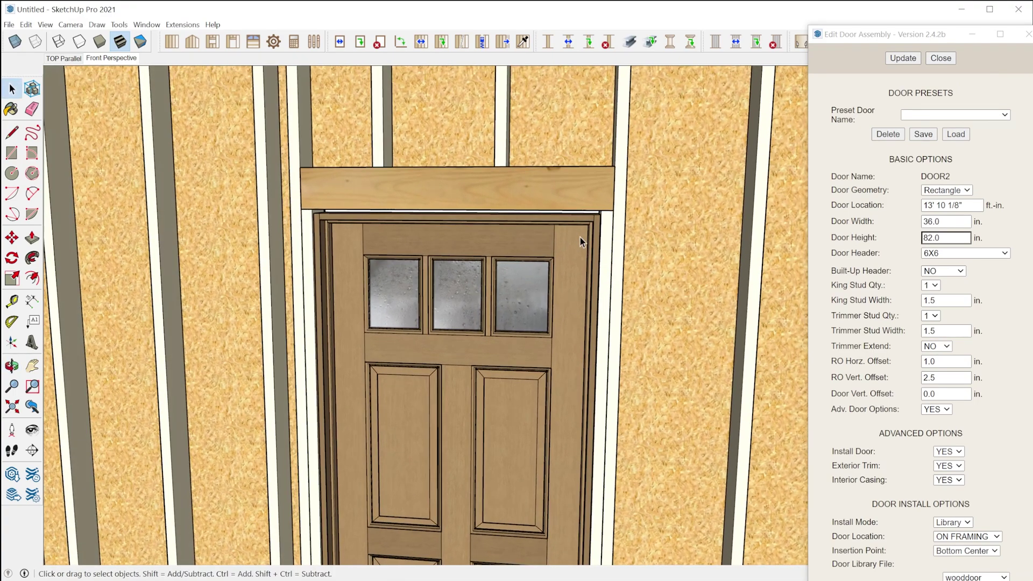
pyautogui.scroll(3, 579, 237)
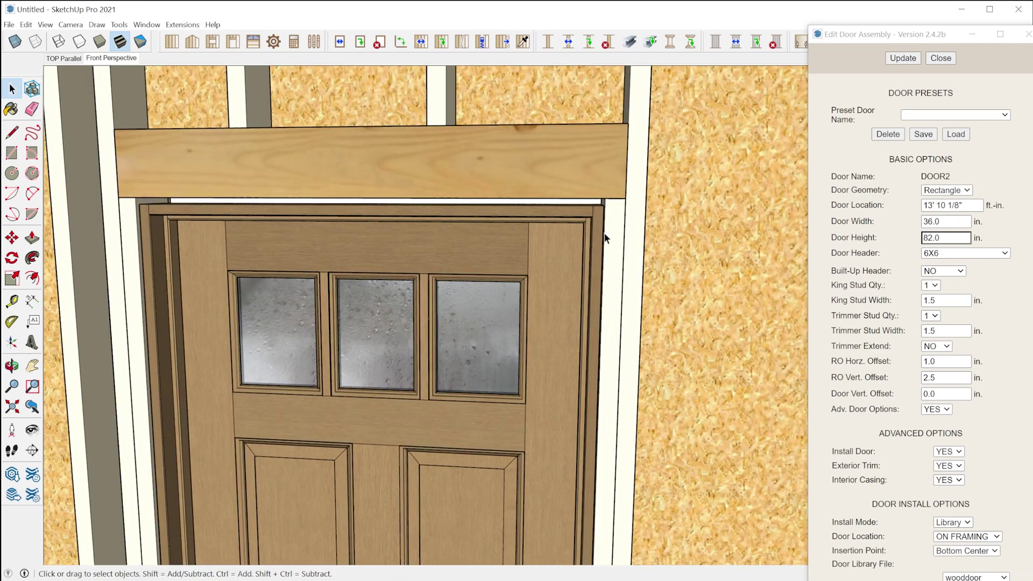
pyautogui.scroll(3, 599, 235)
pyautogui.moveTo(618, 231); pyautogui.dragTo(601, 251, button='middle')
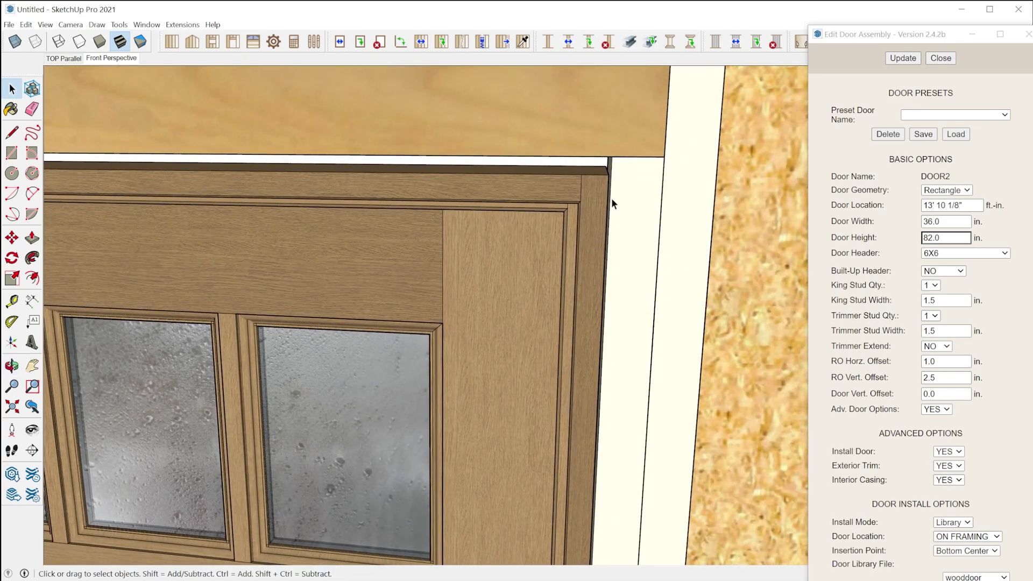
pyautogui.scroll(4, 618, 207)
pyautogui.moveTo(591, 254); pyautogui.dragTo(625, 231, button='middle')
pyautogui.press('t')
pyautogui.click(603, 248)
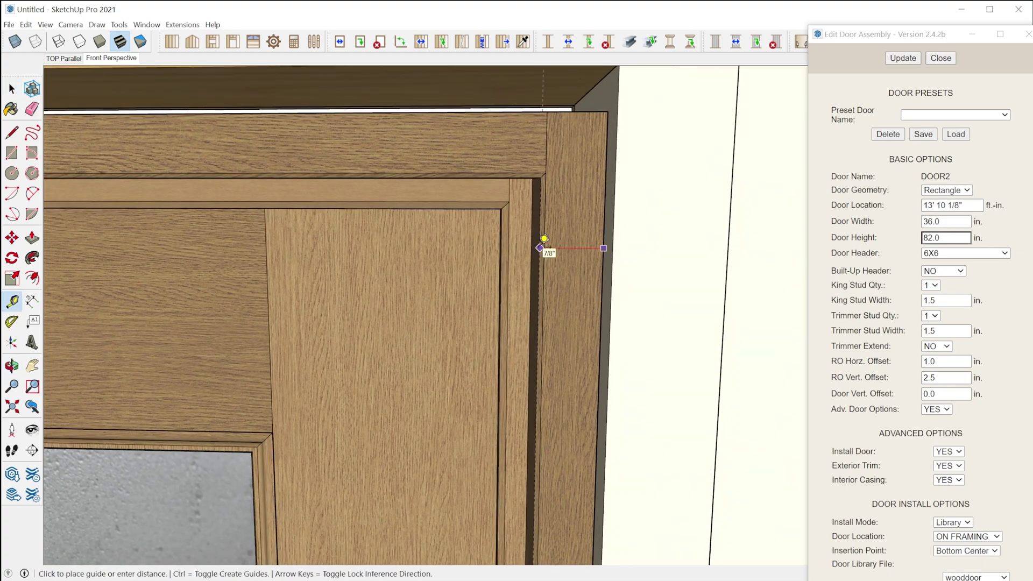
pyautogui.click(539, 248)
# Step: Set DOOR2's RO Horz. Offset to 1.5 in. and update the door assembly
pyautogui.scroll(-3, 699, 285)
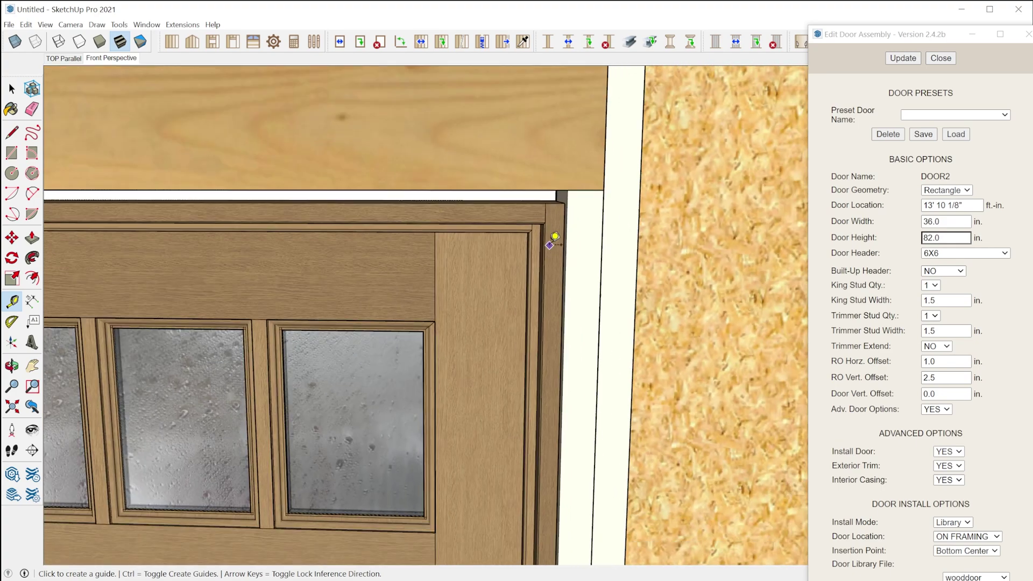
pyautogui.click(930, 362)
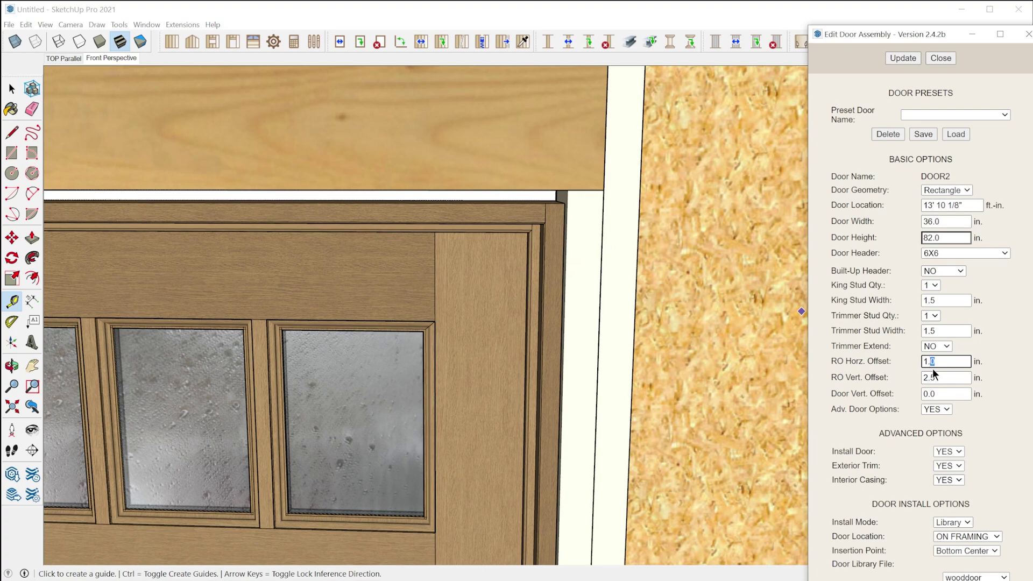
pyautogui.click(903, 58)
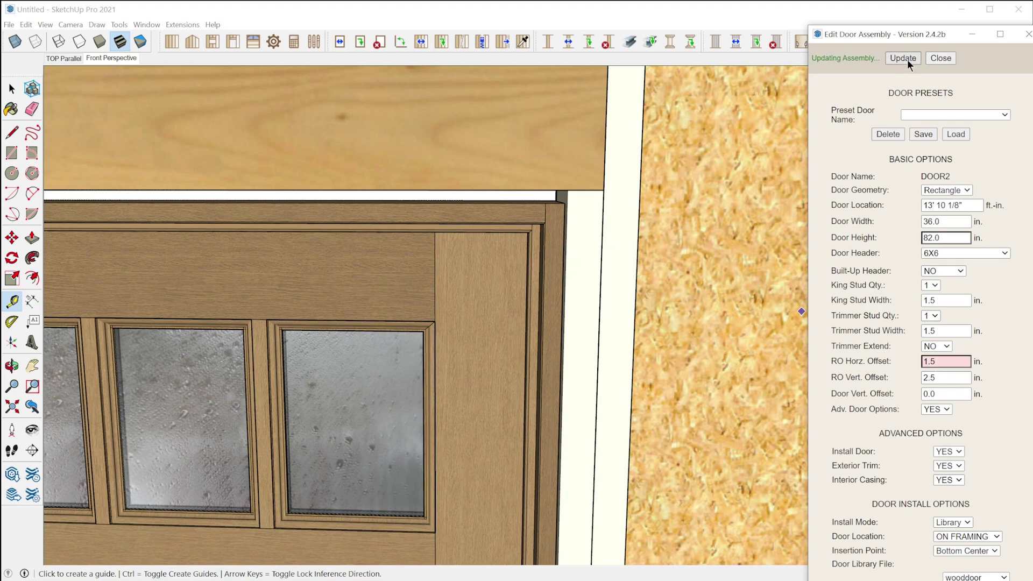
# Step: Inspect the fit of DOOR2 in its framed opening, from the header and trimmers down to the threshold
pyautogui.scroll(-3, 714, 237)
pyautogui.moveTo(715, 238)
pyautogui.mouseDown(button='middle')
pyautogui.moveTo(639, 269)
pyautogui.moveTo(636, 228)
pyautogui.mouseUp(button='middle')
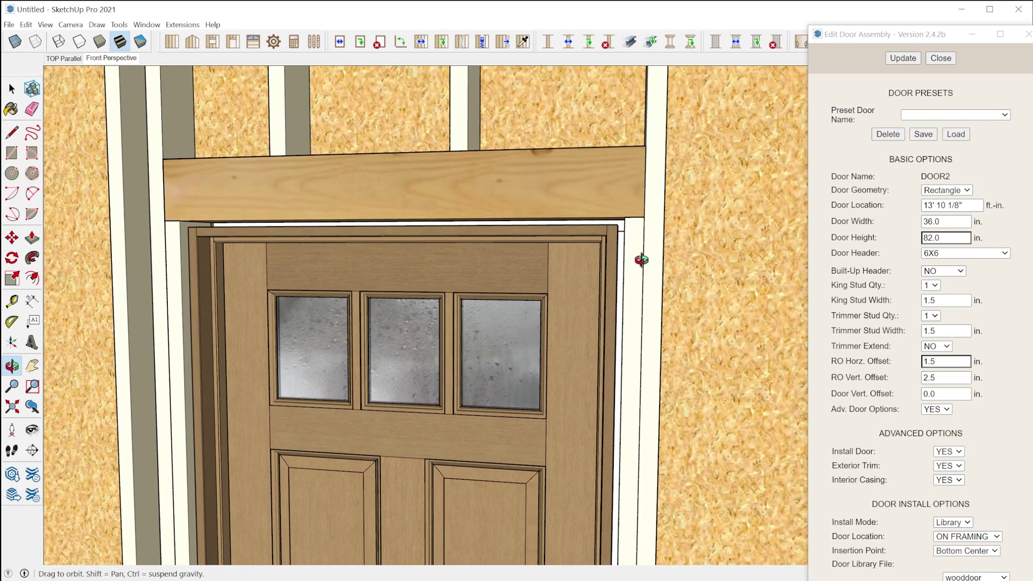
pyautogui.scroll(-2, 736, 224)
pyautogui.moveTo(736, 224)
pyautogui.mouseDown(button='middle')
pyautogui.moveTo(627, 272)
pyautogui.moveTo(484, 282)
pyautogui.moveTo(491, 275)
pyautogui.mouseUp(button='middle')
pyautogui.scroll(-2, 532, 251)
pyautogui.scroll(-3, 532, 251)
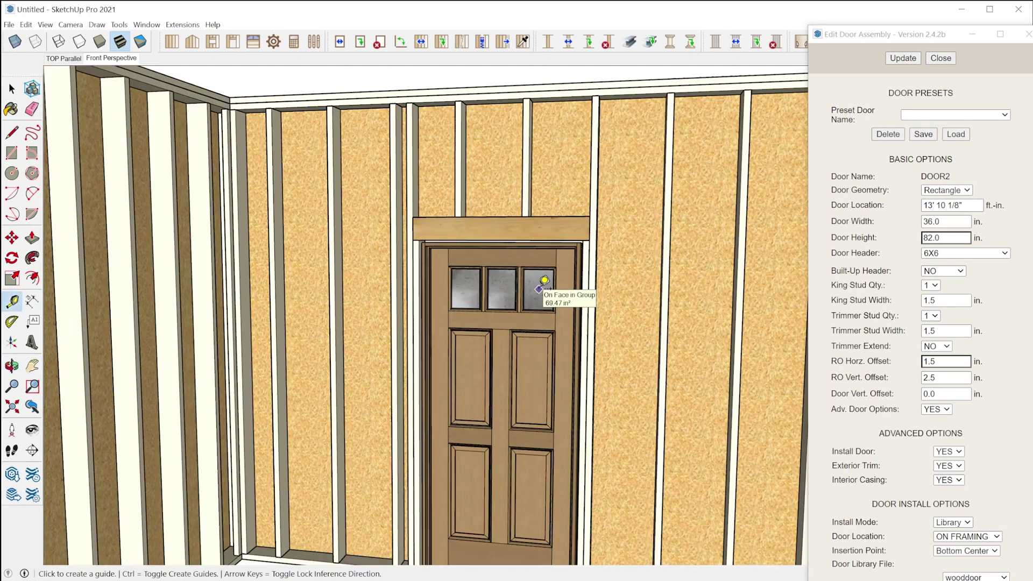
pyautogui.moveTo(496, 357); pyautogui.dragTo(525, 393, button='middle')
pyautogui.scroll(2, 546, 490)
pyautogui.scroll(3, 546, 491)
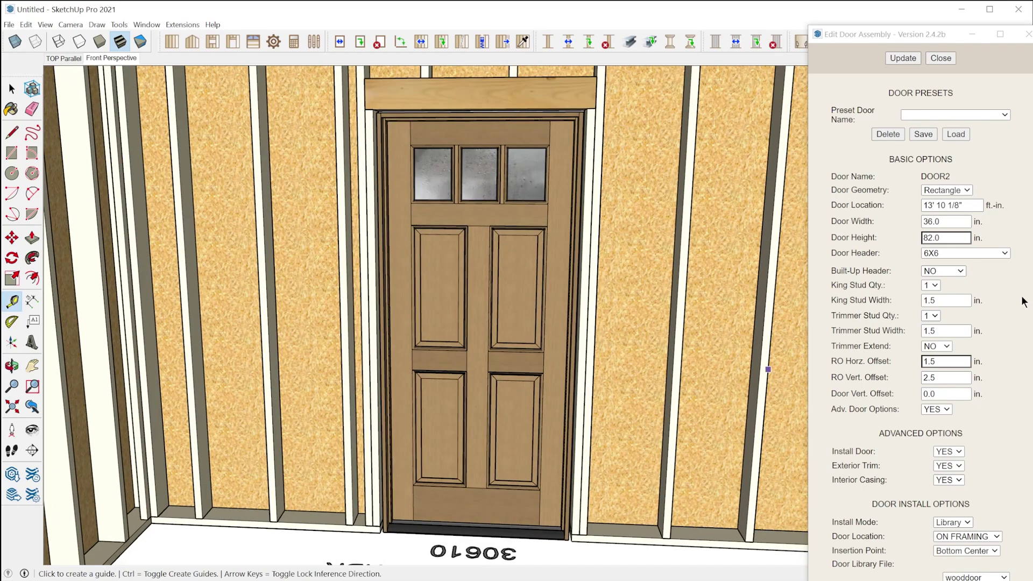
# Step: Save DOOR2's settings as a door preset named wooddoor and close the door assembly editor
pyautogui.scroll(-6, 1025, 301)
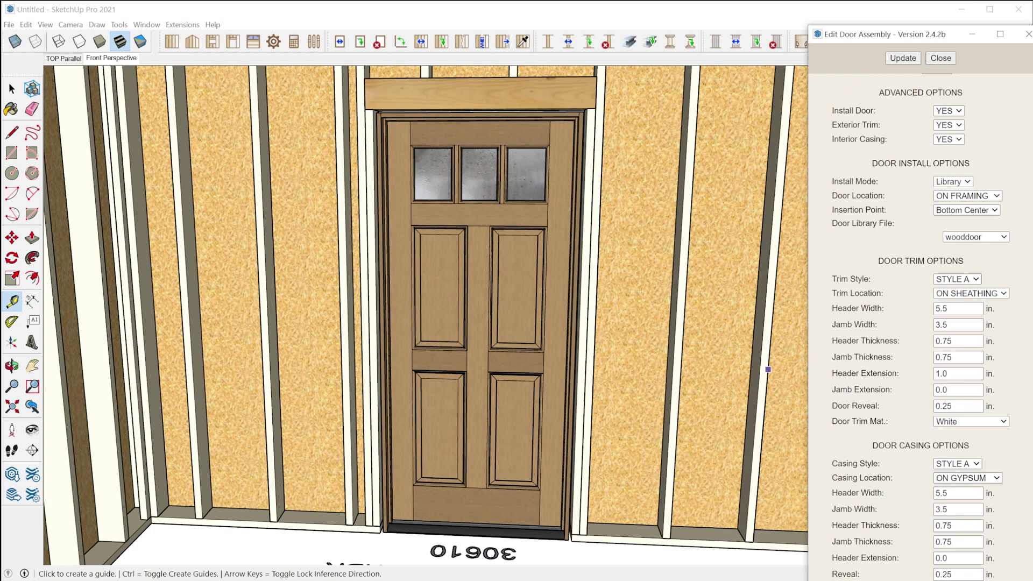
pyautogui.scroll(6, 1022, 192)
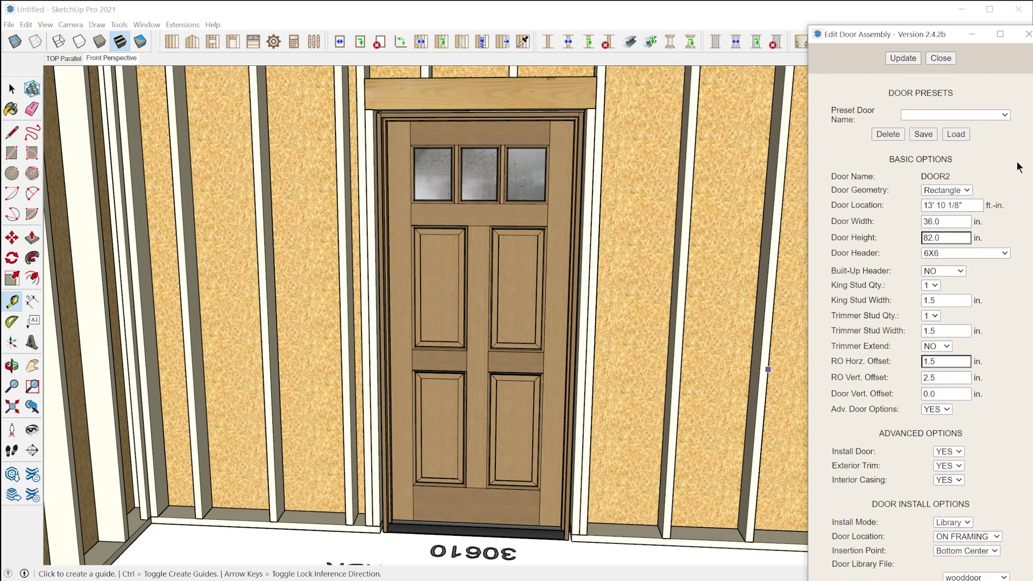
pyautogui.click(921, 133)
pyautogui.click(924, 116)
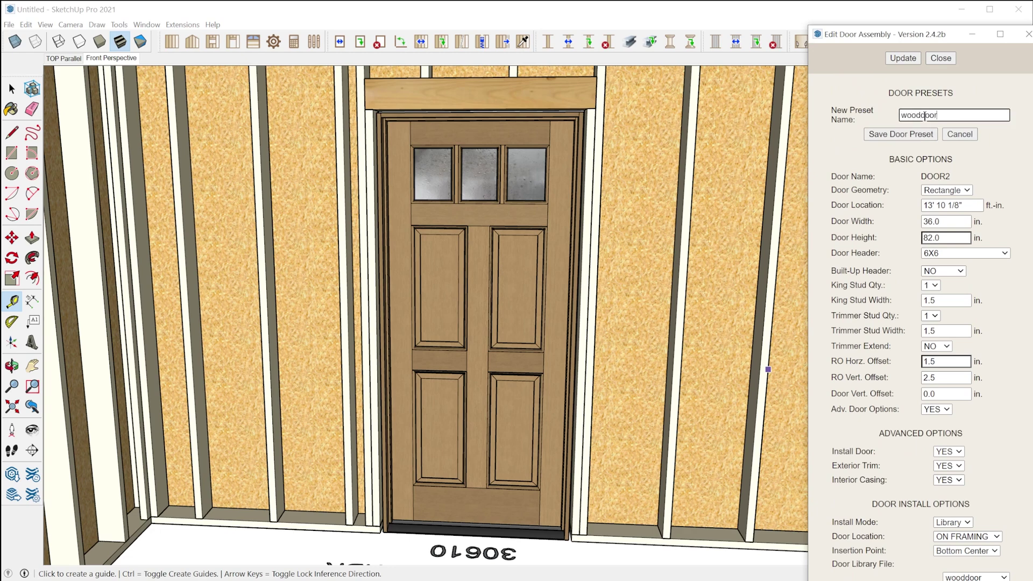
pyautogui.click(906, 134)
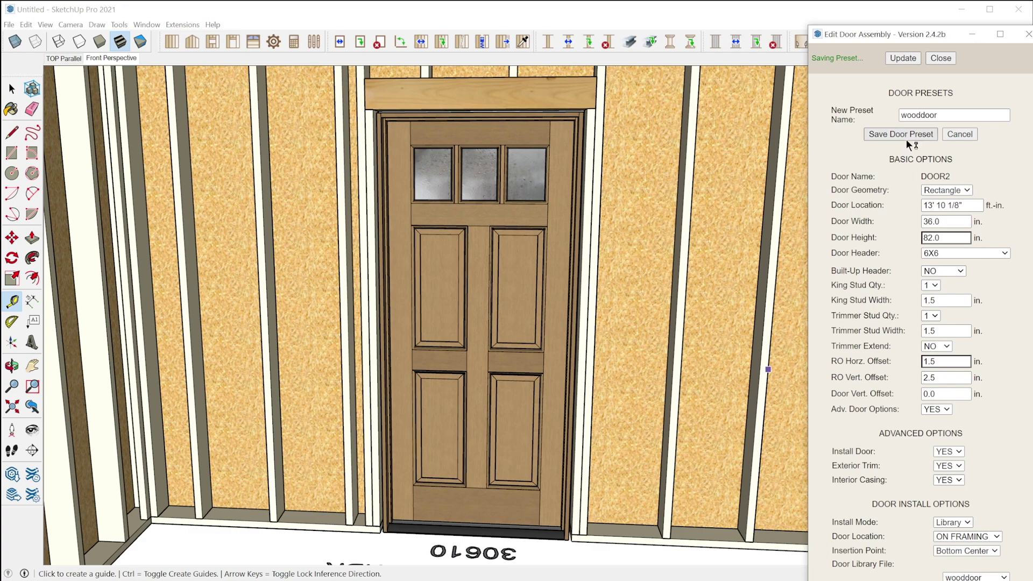
pyautogui.click(940, 58)
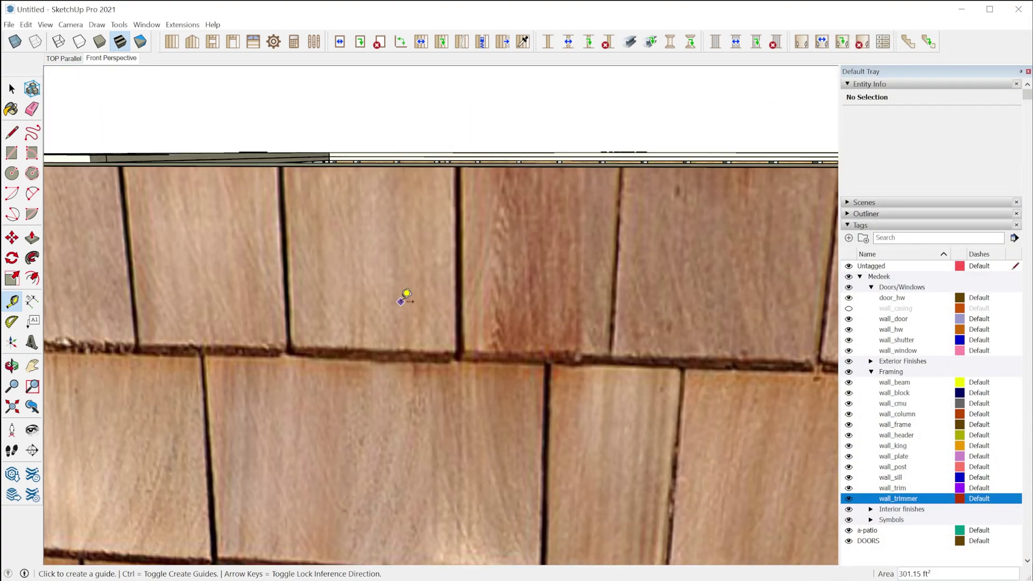
# Step: Start drawing a new door assembly and load the wooddoor preset for it
pyautogui.press('o')
pyautogui.press('t')
pyautogui.scroll(-15, 479, 274)
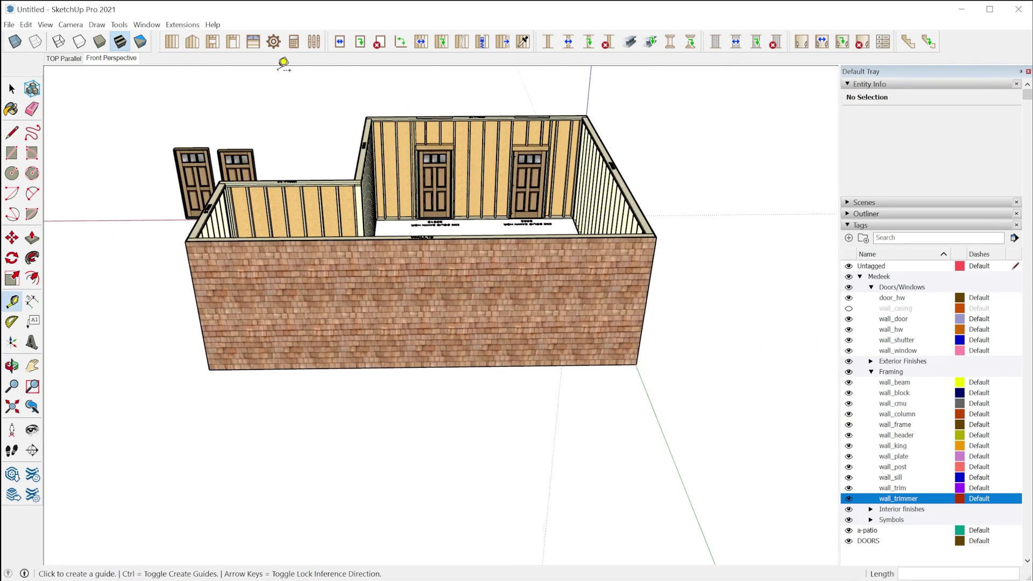
pyautogui.click(232, 42)
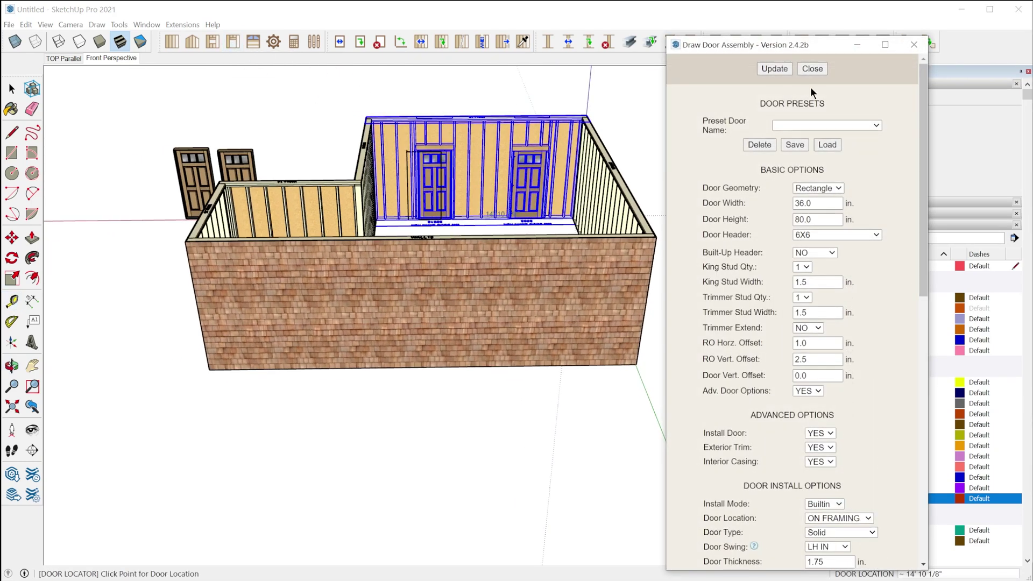
pyautogui.click(876, 125)
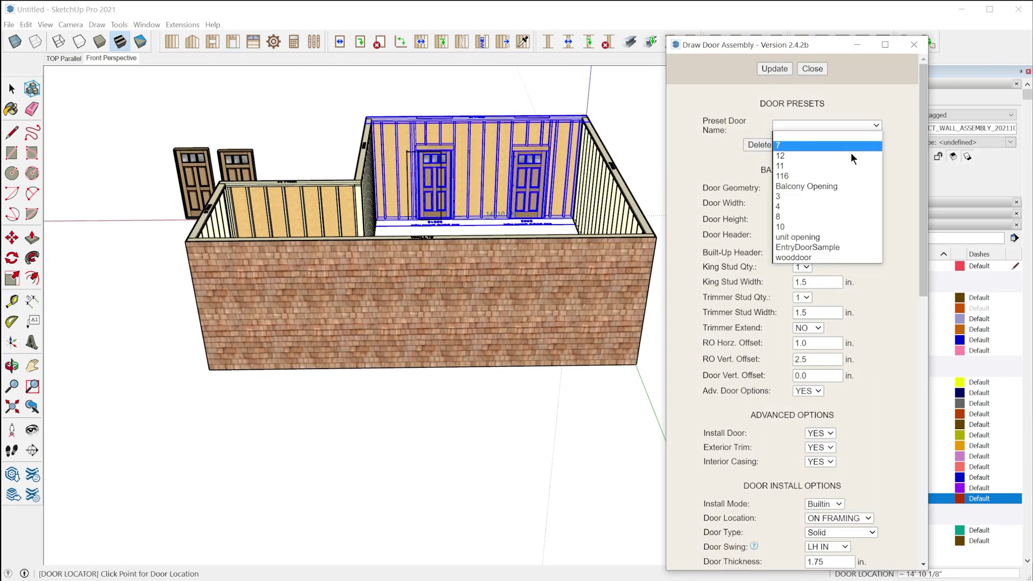
pyautogui.click(834, 257)
pyautogui.click(822, 147)
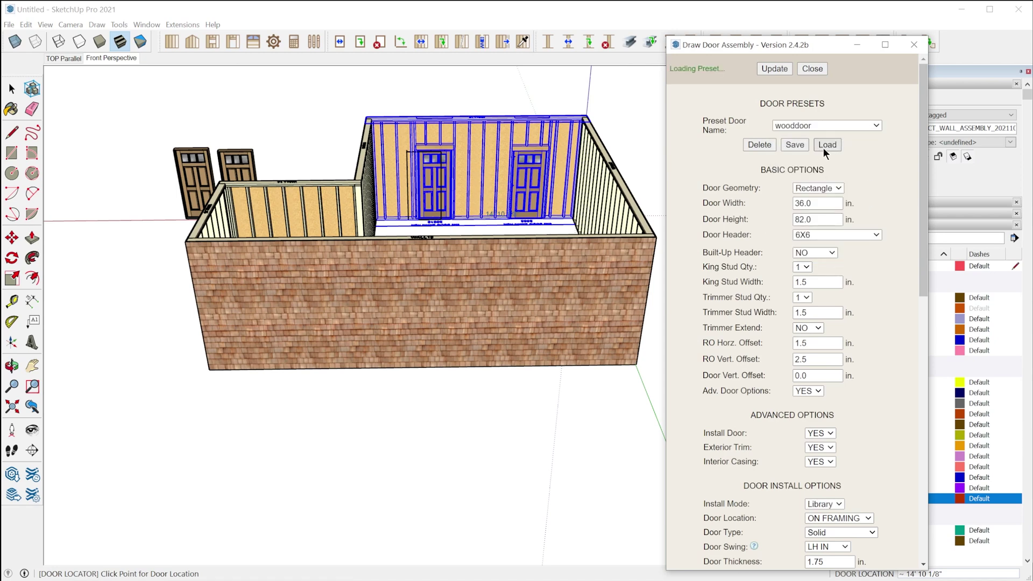
# Step: Place three doors along the long shingle-clad front wall, one near each end and one around the middle, and end door placement
pyautogui.click(270, 334)
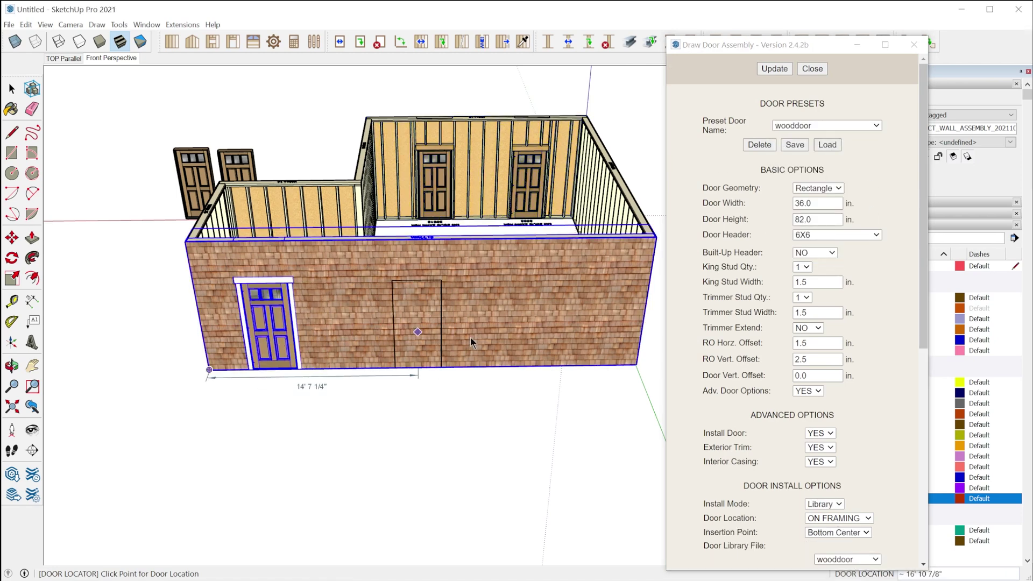
pyautogui.click(423, 337)
pyautogui.click(572, 334)
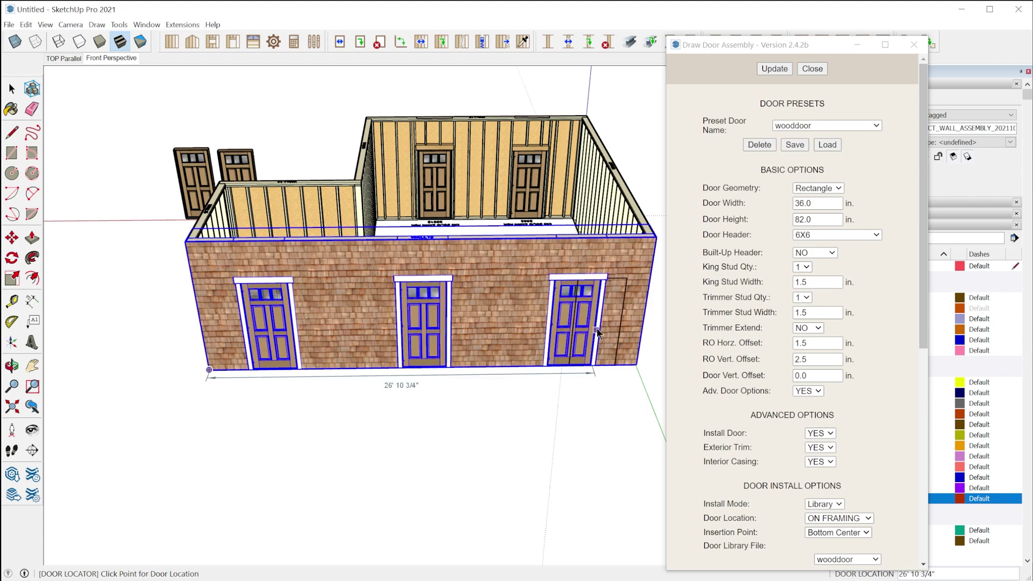
pyautogui.press('space')
pyautogui.moveTo(604, 341); pyautogui.dragTo(405, 354, button='middle')
pyautogui.scroll(-2, 405, 354)
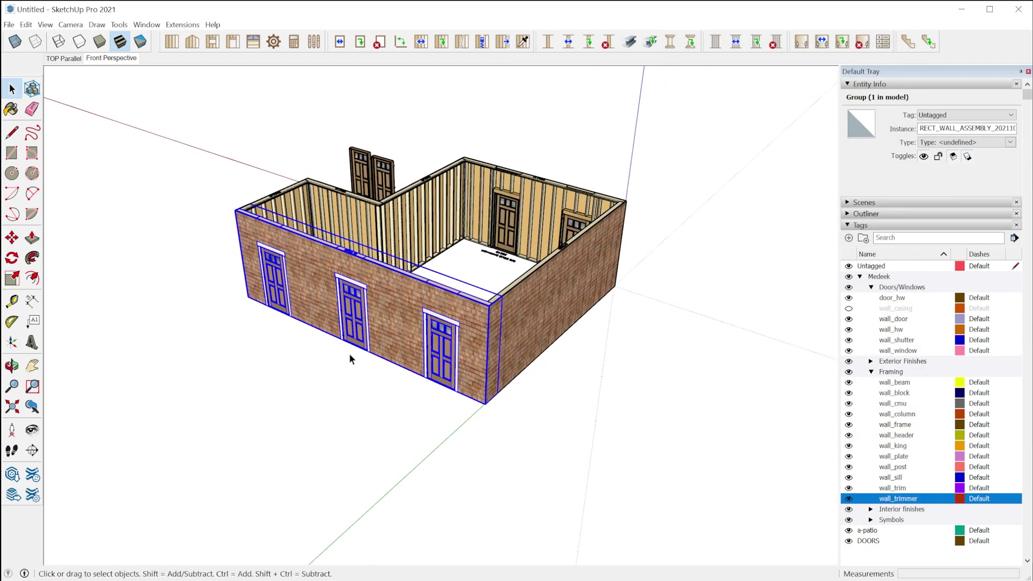